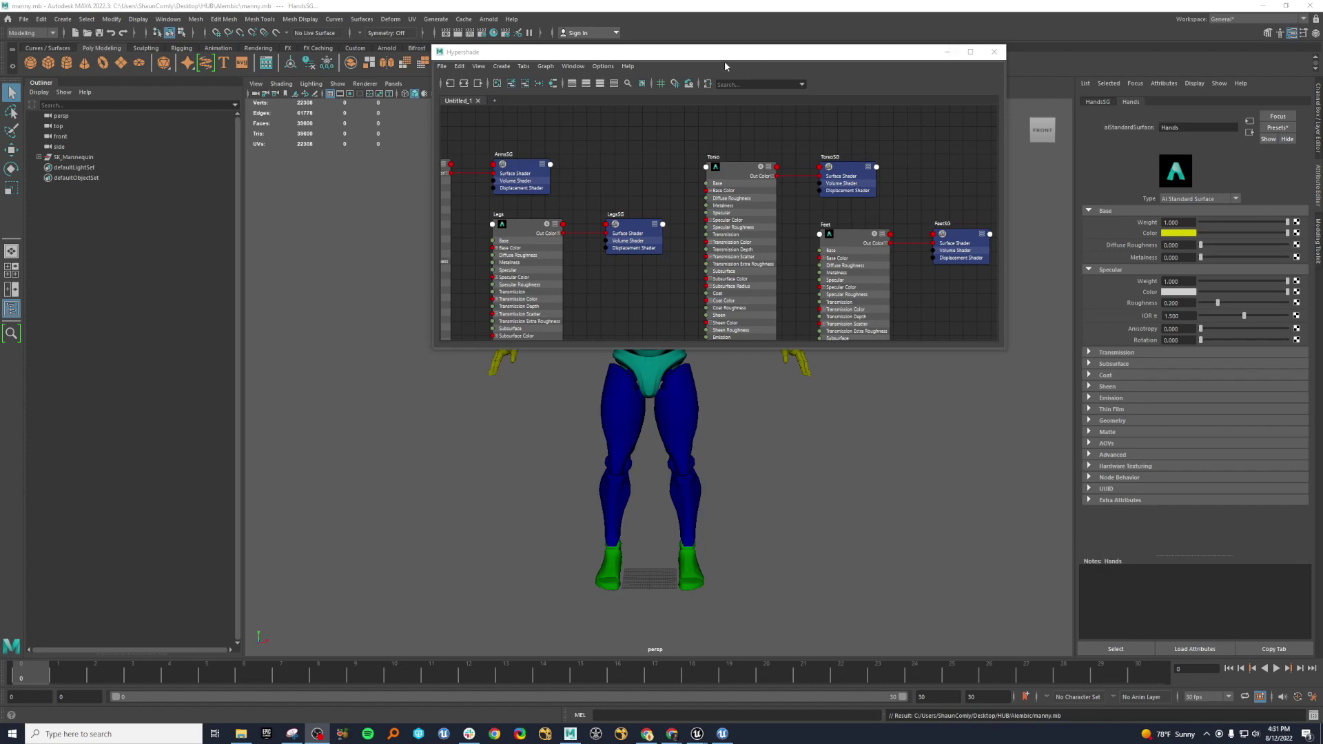
- Move the Hypershade window clear of the mannequin and select the objects assigned to the Legs material
{"action": "left_click_drag", "start_coordinate": [686, 53], "coordinate": [999, 215]}
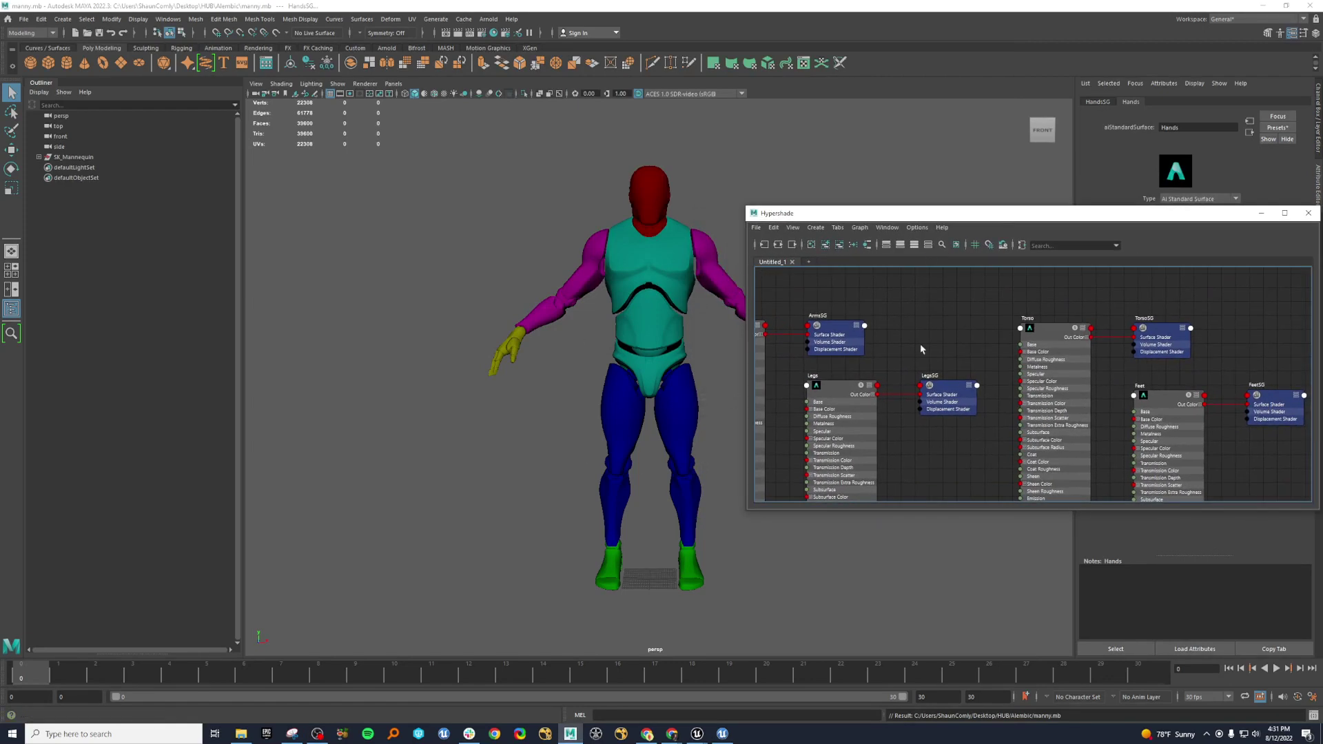
{"action": "middle_click_drag", "start_coordinate": [937, 340], "coordinate": [1053, 342], "text": "alt"}
{"action": "left_click", "coordinate": [860, 359]}
{"action": "left_click", "coordinate": [958, 403]}
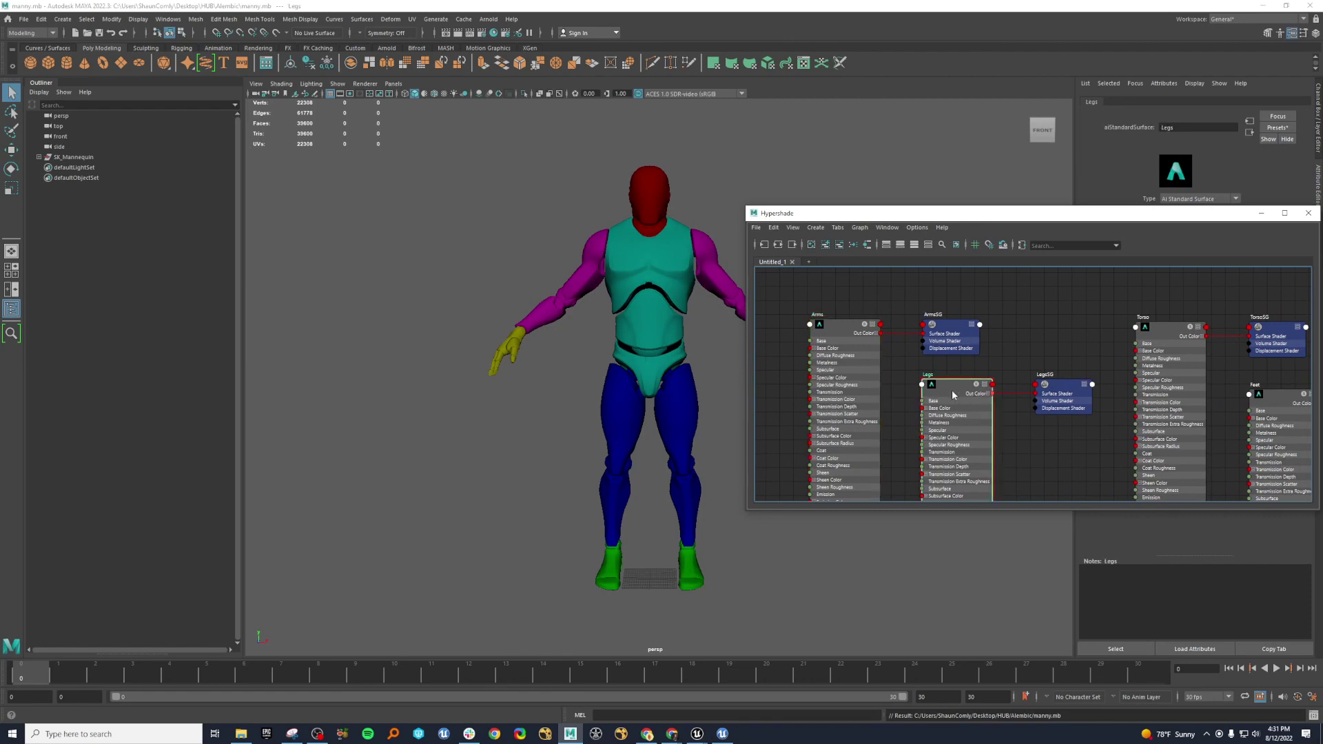
{"action": "right_click_drag", "start_coordinate": [953, 395], "coordinate": [1007, 384]}
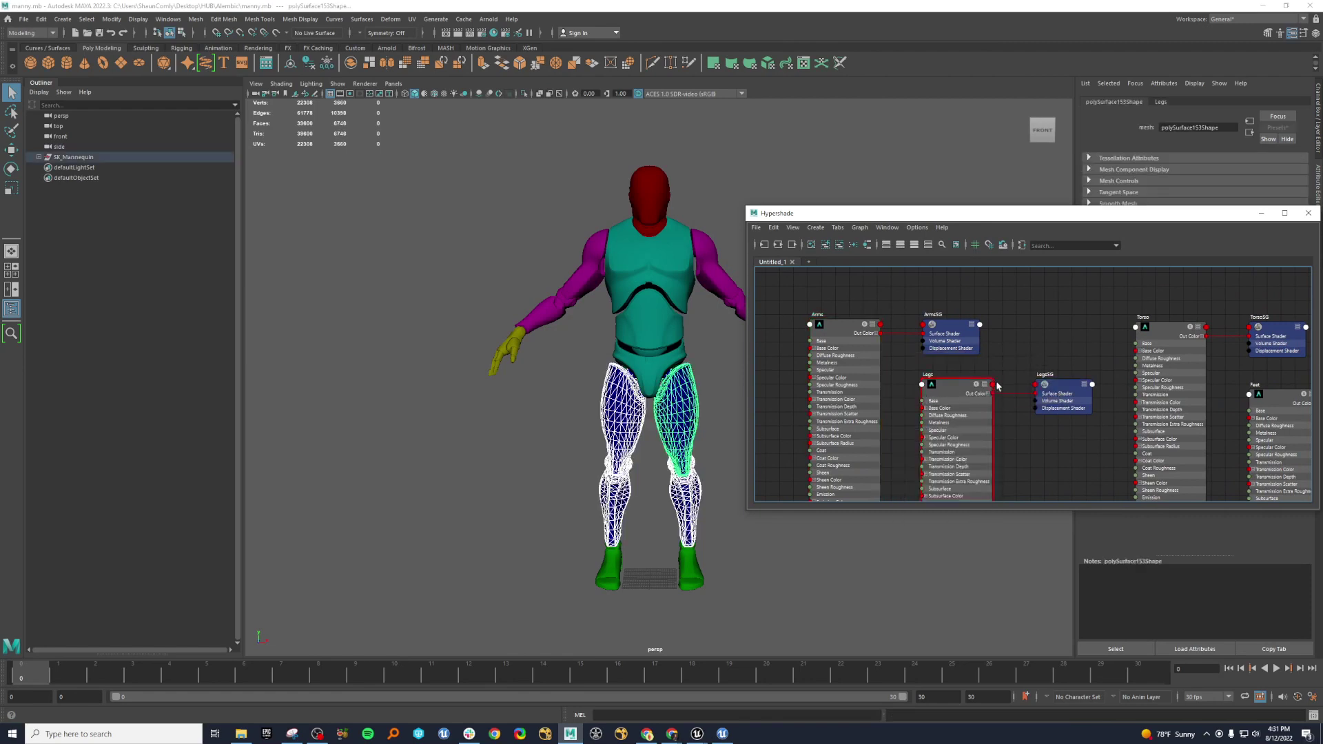
- Select the objects using the Torso material, followed by those using the Feet material, and clear the selection
{"action": "middle_click_drag", "start_coordinate": [1006, 385], "coordinate": [789, 383], "text": "alt"}
{"action": "right_click_drag", "start_coordinate": [936, 324], "coordinate": [996, 363]}
{"action": "middle_click_drag", "start_coordinate": [996, 364], "coordinate": [895, 358], "text": "alt"}
{"action": "right_click_drag", "start_coordinate": [949, 390], "coordinate": [999, 393]}
{"action": "left_click", "coordinate": [825, 302]}
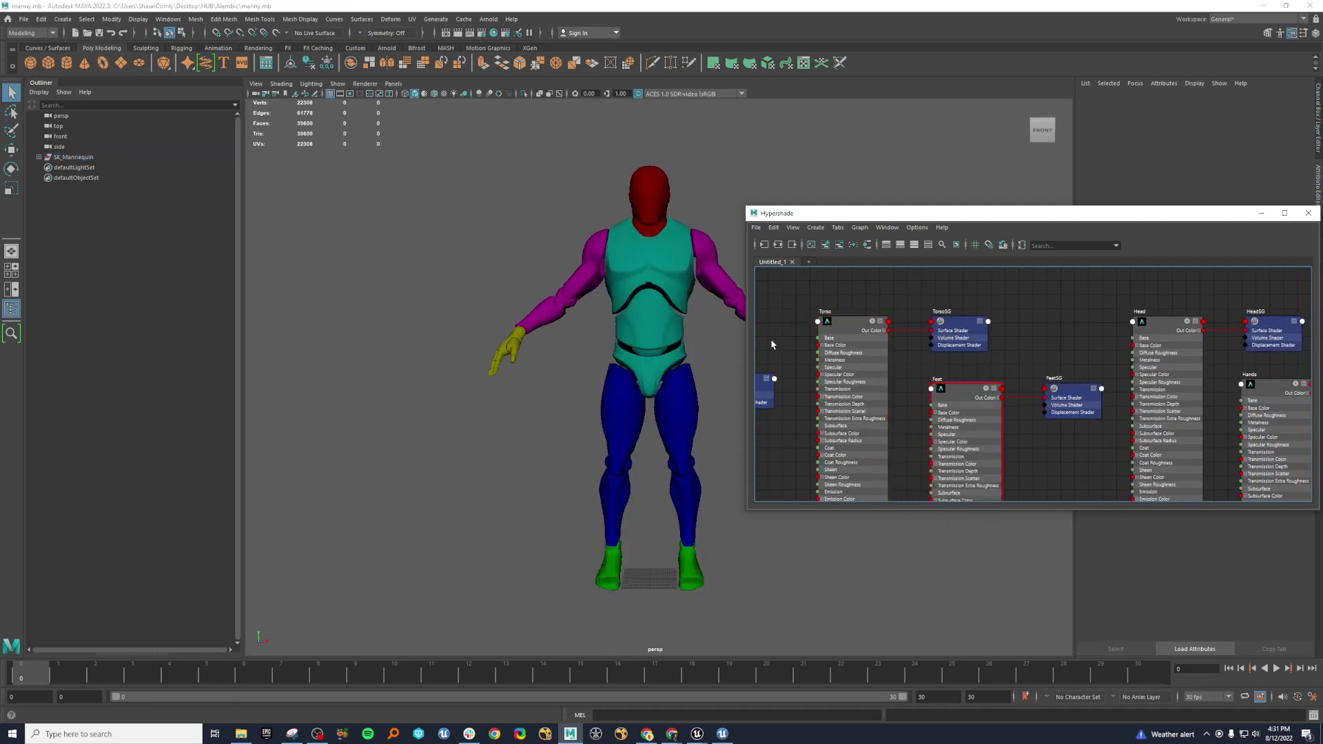
- Switch to the browser and read the Autodesk Maya instructions for exporting Alembic caches in the Unreal Engine documentation
{"action": "mouse_move", "coordinate": [669, 736]}
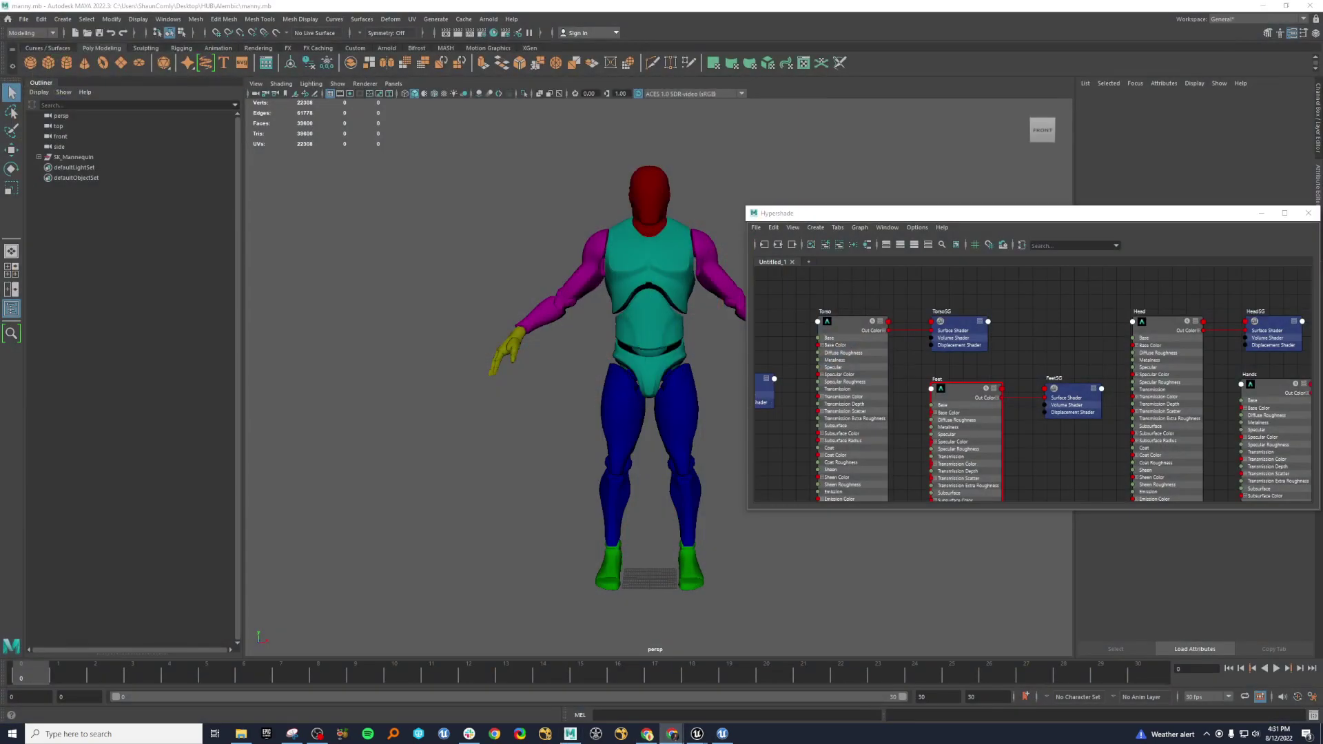
{"action": "left_click", "coordinate": [672, 734]}
{"action": "scroll", "coordinate": [715, 253], "scroll_direction": "up", "scroll_amount": 10}
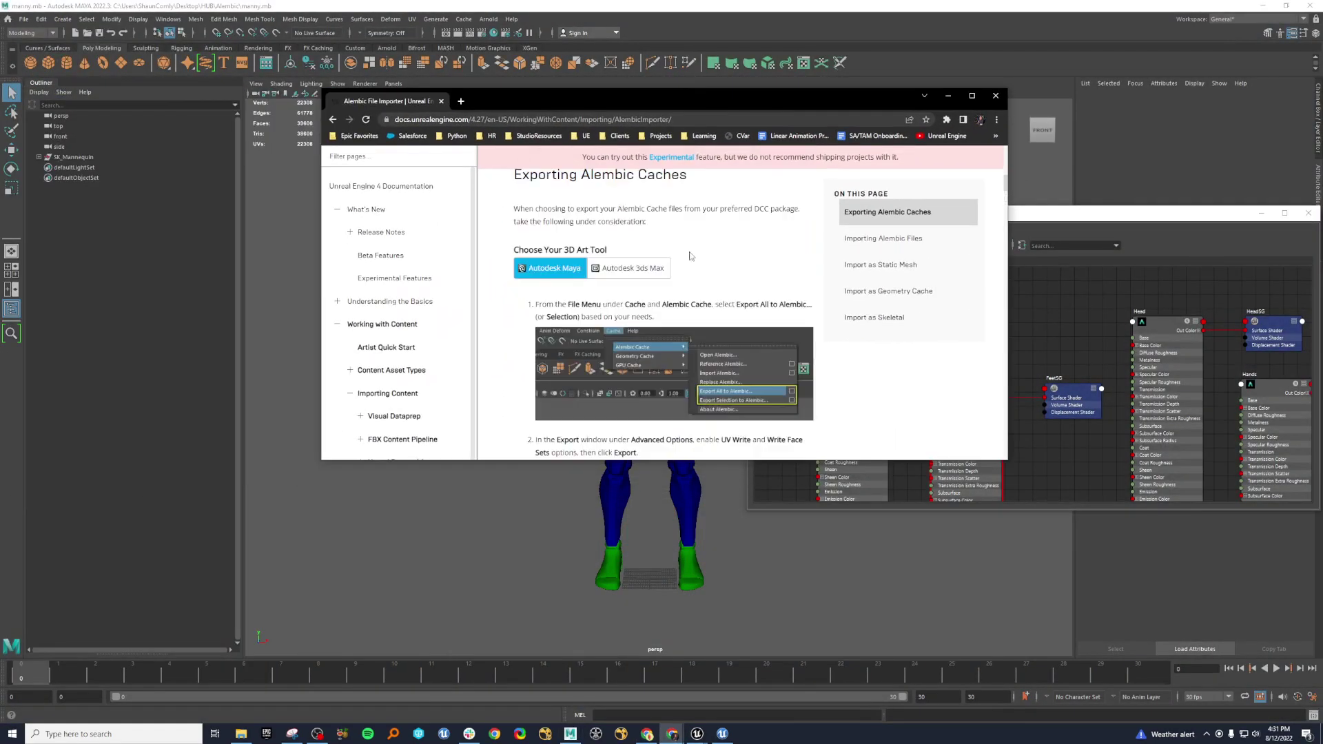
{"action": "scroll", "coordinate": [714, 251], "scroll_direction": "up", "scroll_amount": 3}
{"action": "scroll", "coordinate": [724, 269], "scroll_direction": "down", "scroll_amount": 7}
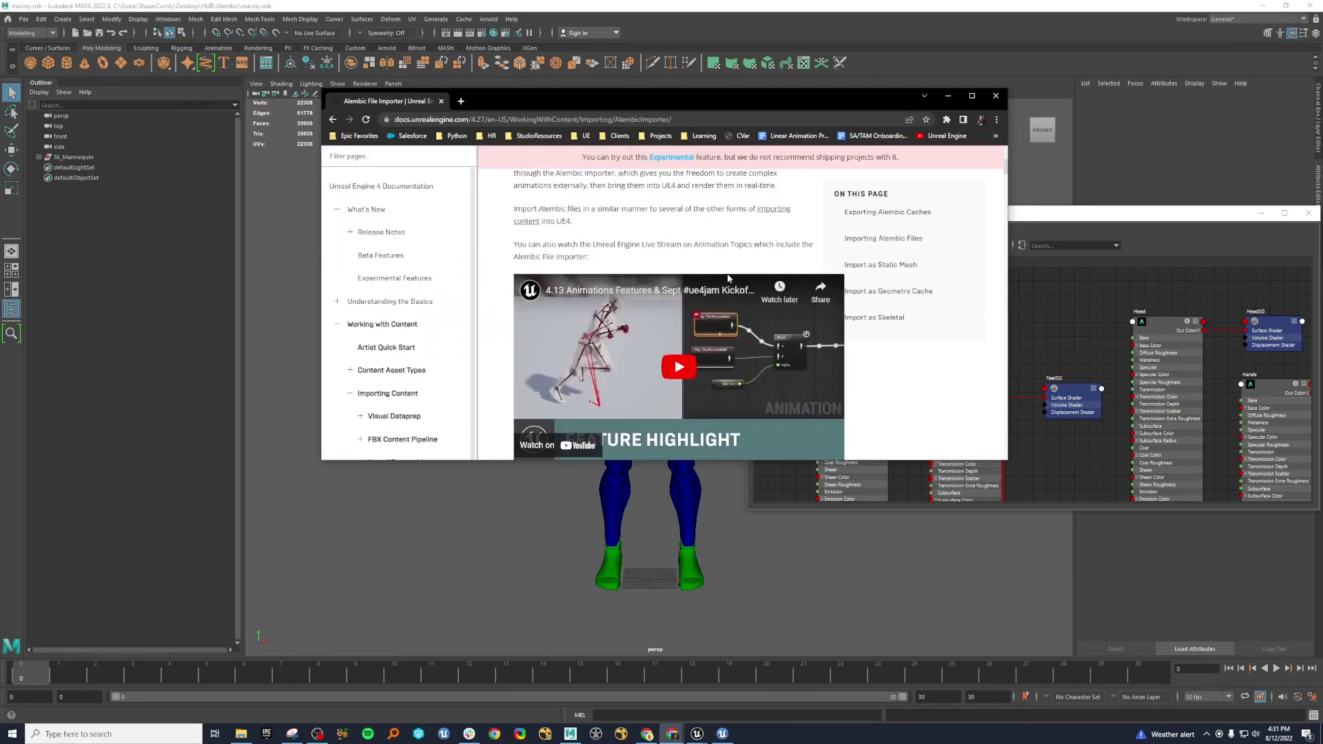
{"action": "scroll", "coordinate": [728, 278], "scroll_direction": "down", "scroll_amount": 5}
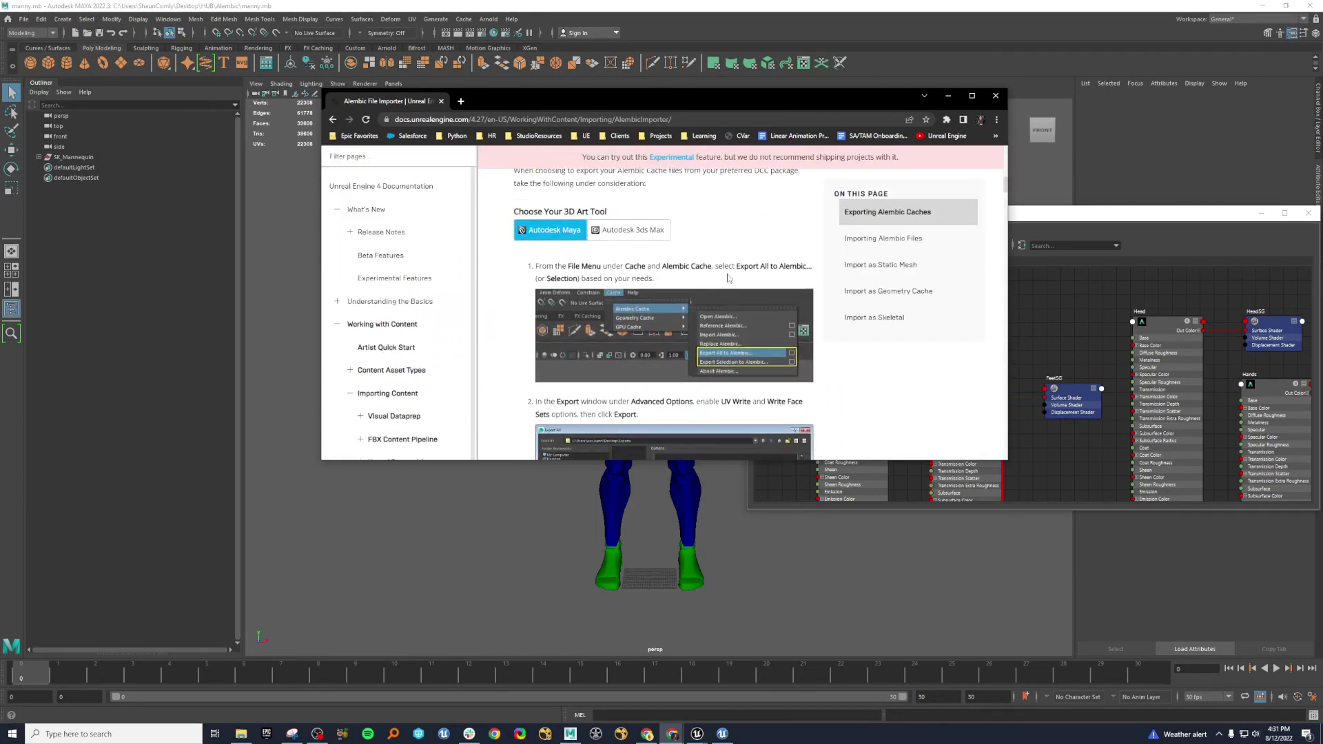
{"action": "scroll", "coordinate": [729, 278], "scroll_direction": "down", "scroll_amount": 3}
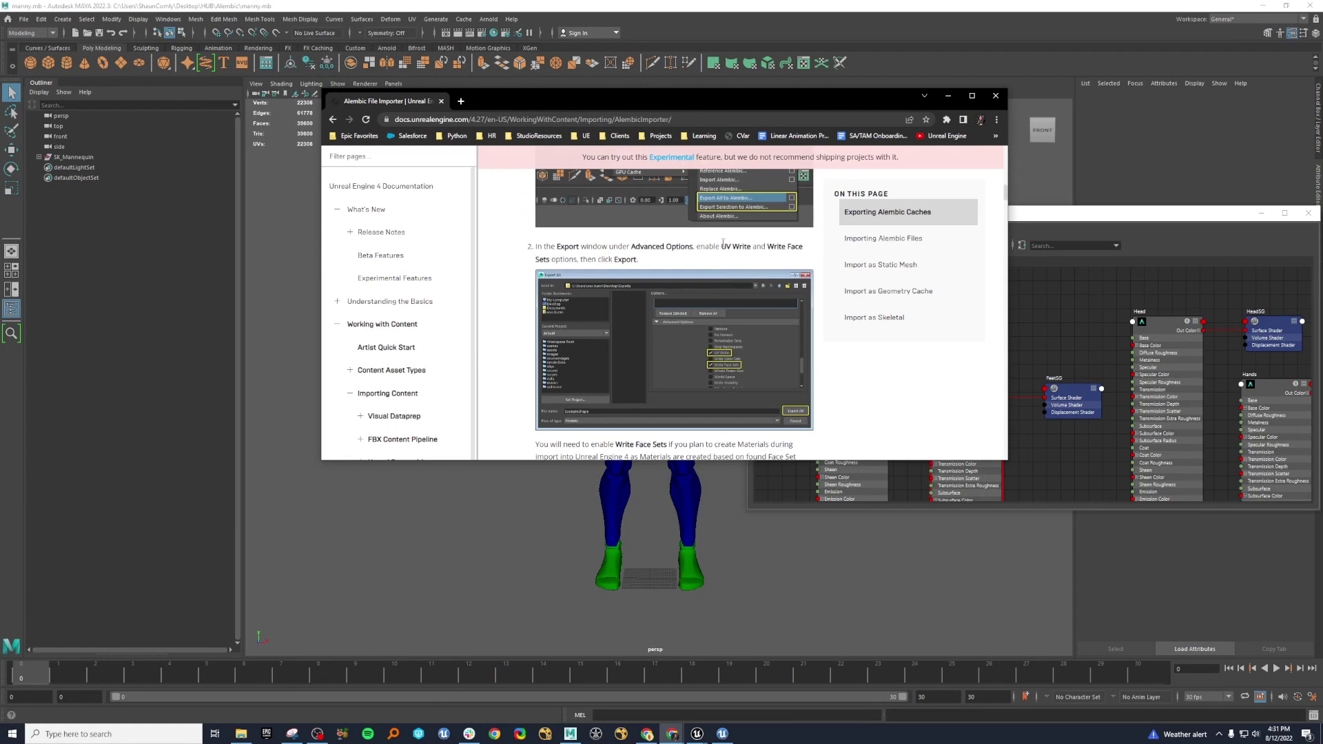
- Highlight the UV Write and Write Face Sets instructions in the Alembic export documentation
{"action": "left_click_drag", "start_coordinate": [722, 246], "coordinate": [783, 248]}
{"action": "scroll", "coordinate": [784, 248], "scroll_direction": "down", "scroll_amount": 3}
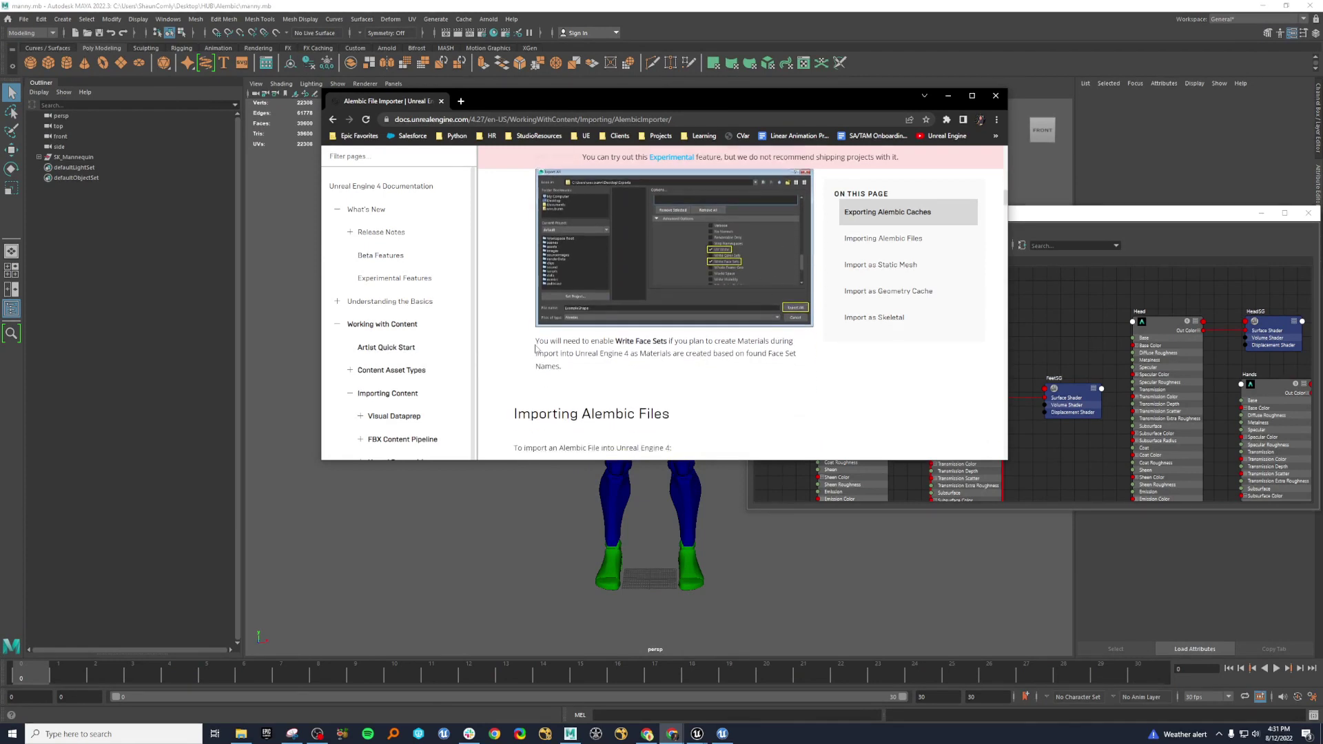
{"action": "left_click_drag", "start_coordinate": [536, 346], "coordinate": [791, 341]}
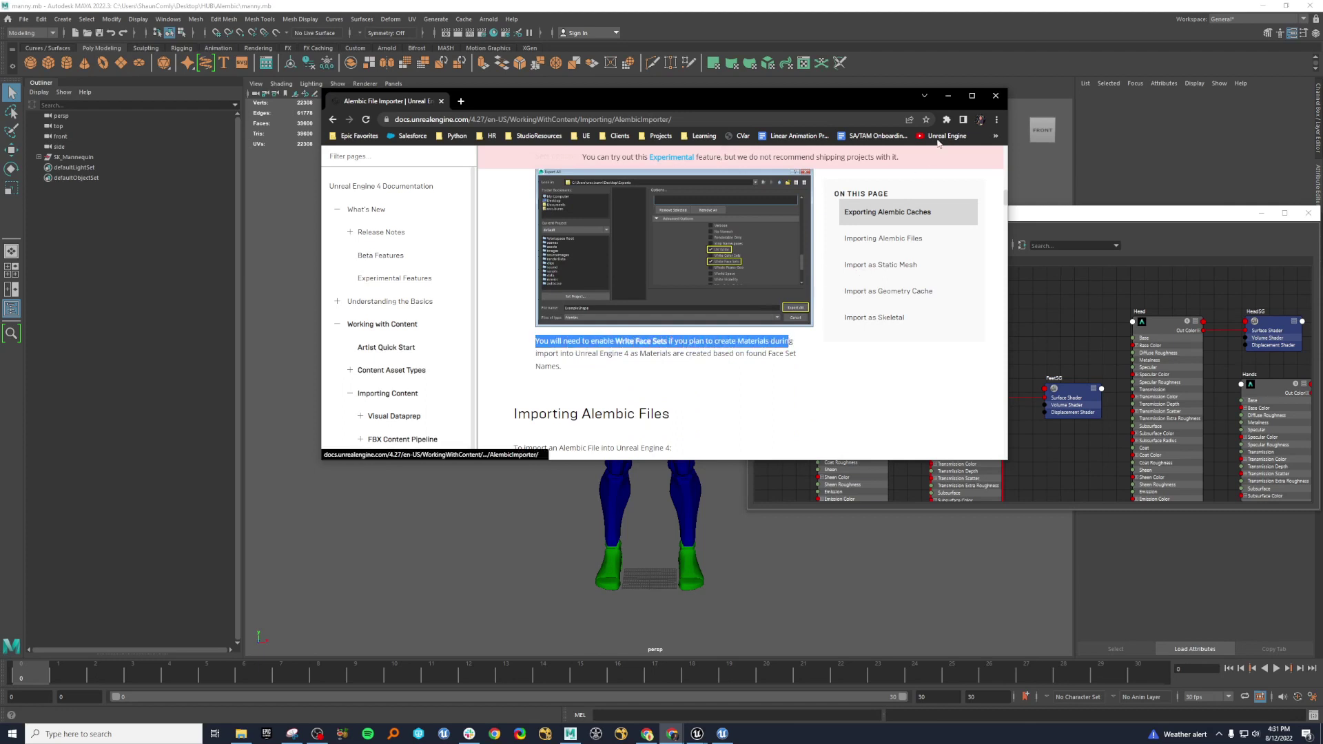
- Switch the documentation page to version 5.0, review its Write Face Sets note and move the browser off the scene
{"action": "left_click", "coordinate": [483, 120]}
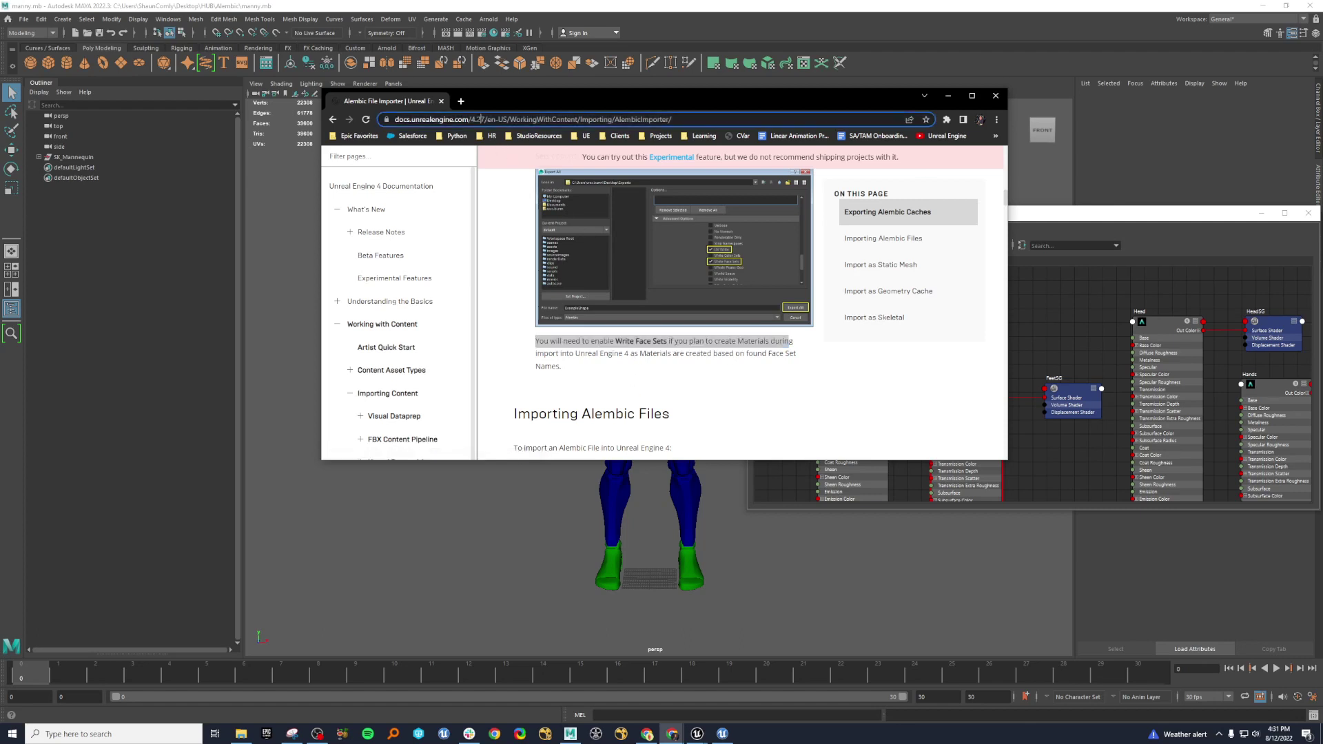
{"action": "left_click_drag", "start_coordinate": [509, 119], "coordinate": [494, 119]}
{"action": "type", "text": "5."}
{"action": "key", "text": "Return"}
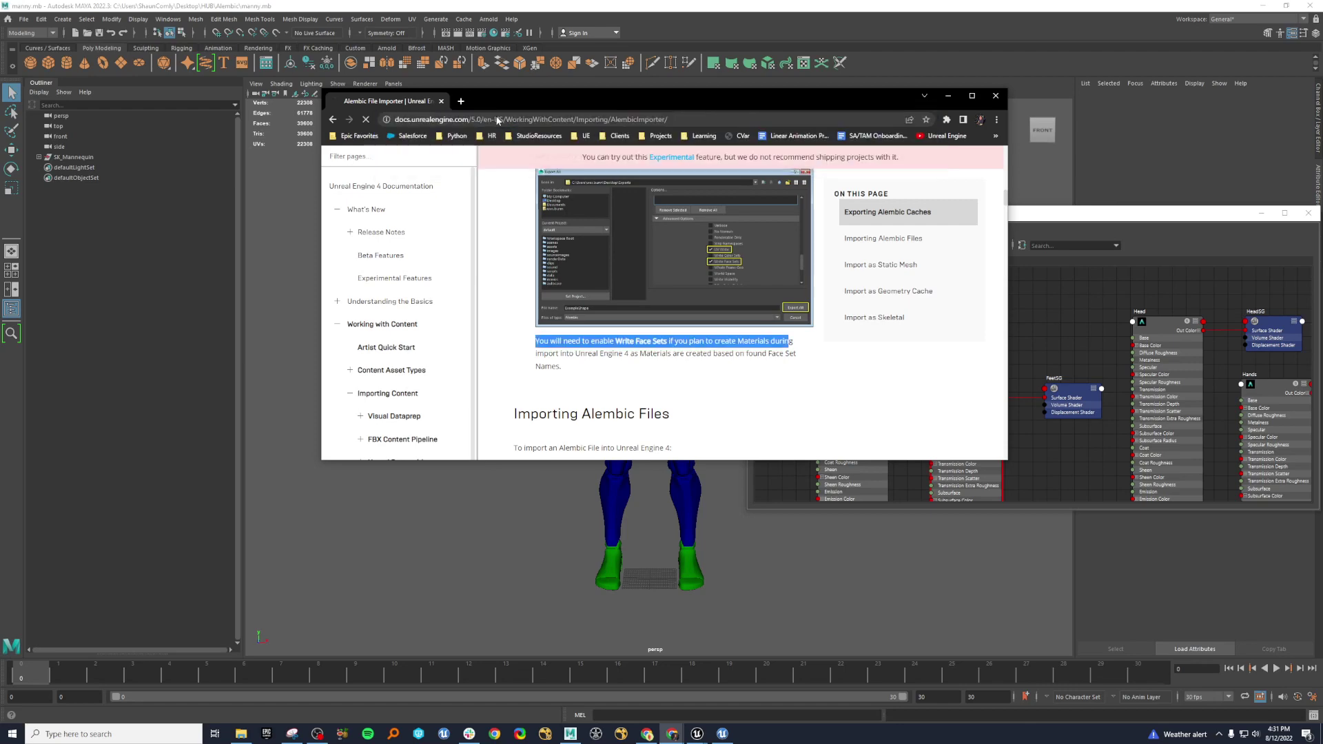
{"action": "scroll", "coordinate": [753, 334], "scroll_direction": "down", "scroll_amount": 3}
{"action": "scroll", "coordinate": [753, 333], "scroll_direction": "down", "scroll_amount": 8}
{"action": "scroll", "coordinate": [753, 329], "scroll_direction": "up", "scroll_amount": 1}
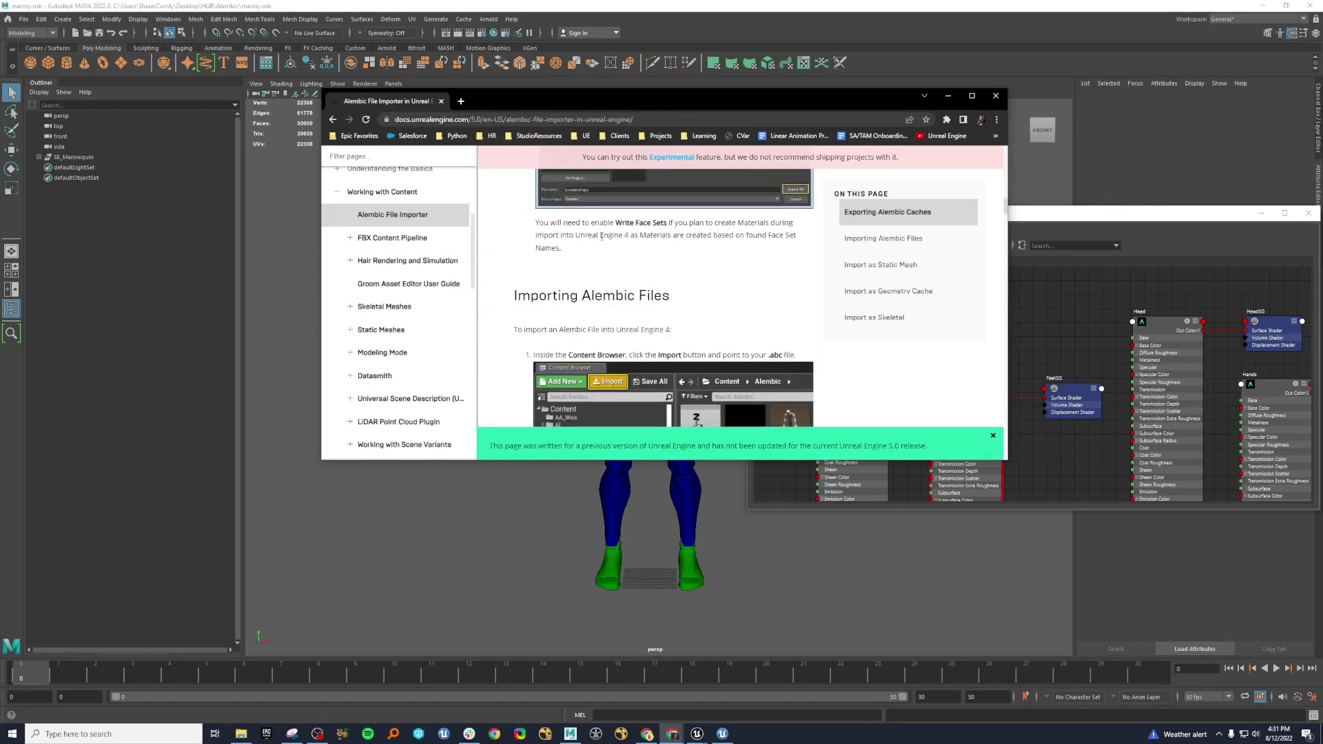
{"action": "left_click_drag", "start_coordinate": [614, 235], "coordinate": [640, 235]}
{"action": "left_click_drag", "start_coordinate": [872, 100], "coordinate": [0, 138]}
- Start an Alembic export of the SK_Mannequin group and check UV Write and Write Face Sets in the advanced options
{"action": "left_click", "coordinate": [76, 157]}
{"action": "left_click", "coordinate": [463, 19]}
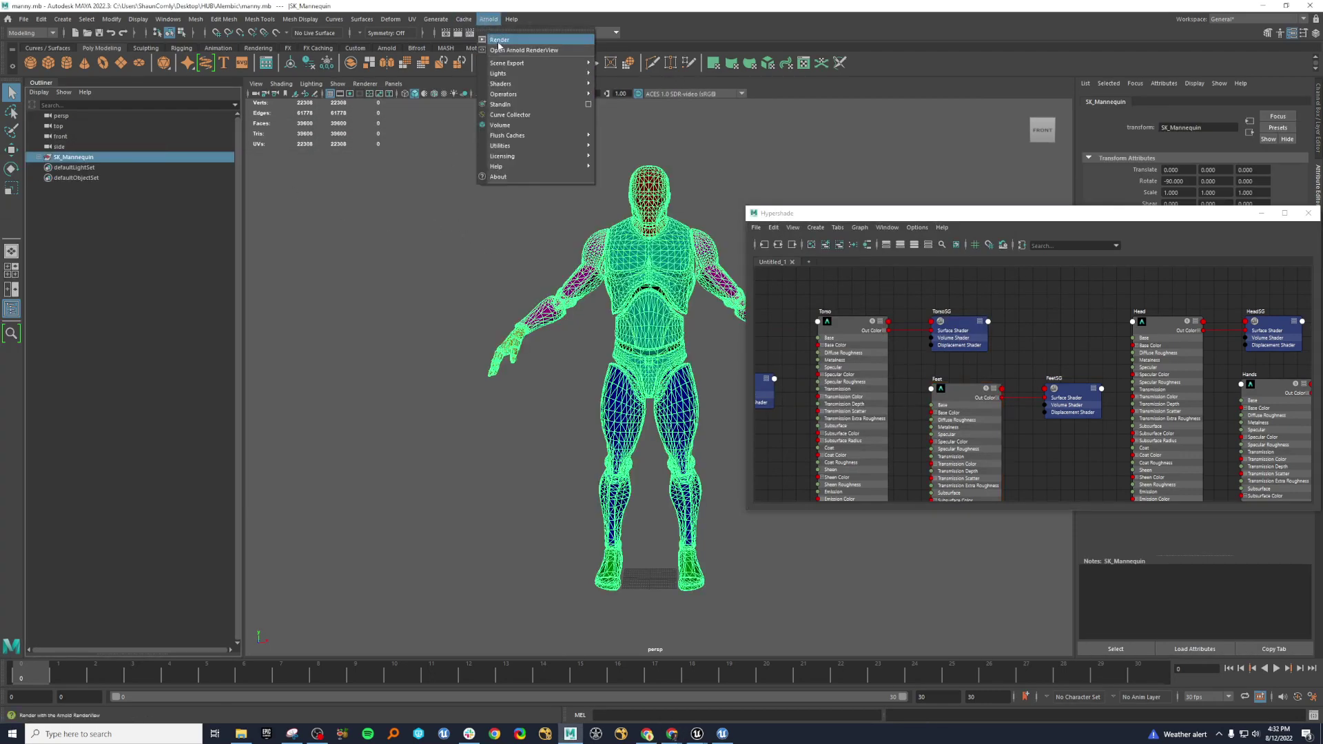
{"action": "mouse_move", "coordinate": [464, 18]}
{"action": "mouse_move", "coordinate": [510, 40]}
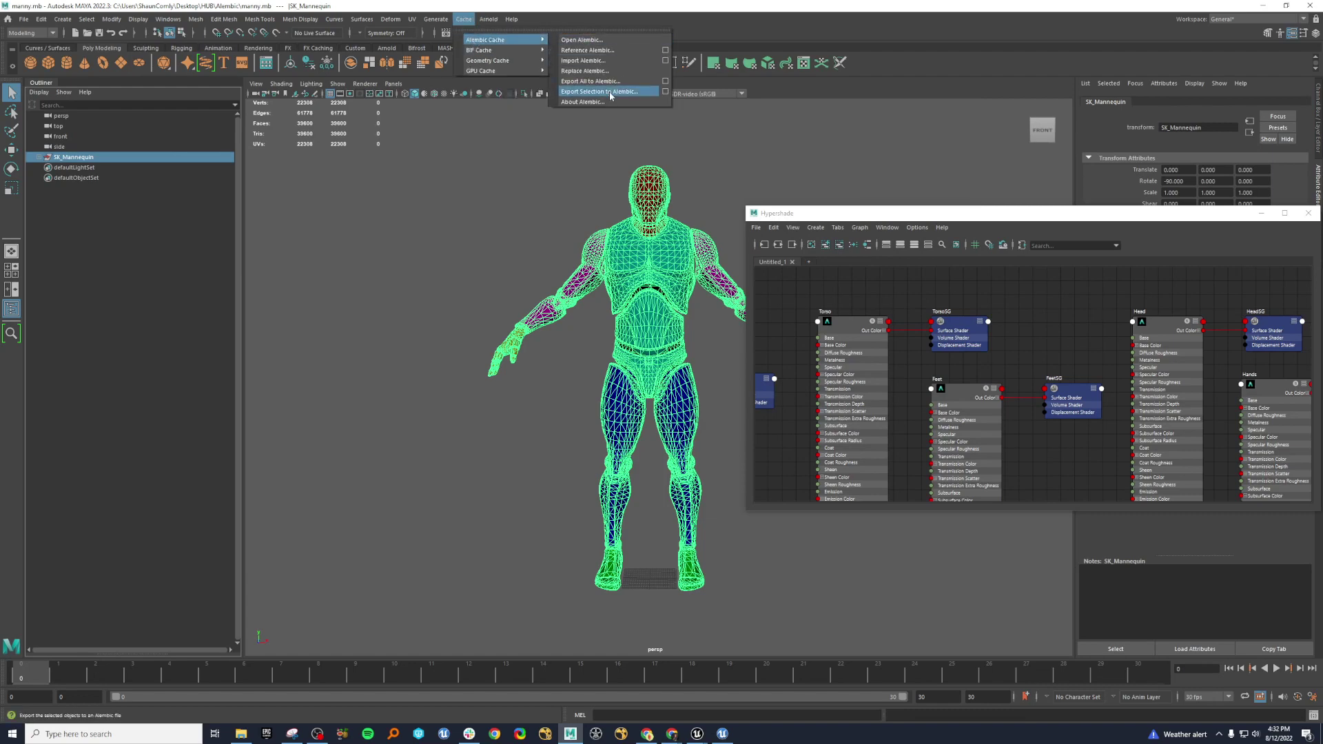
{"action": "left_click", "coordinate": [610, 92]}
{"action": "scroll", "coordinate": [738, 220], "scroll_direction": "down", "scroll_amount": 3}
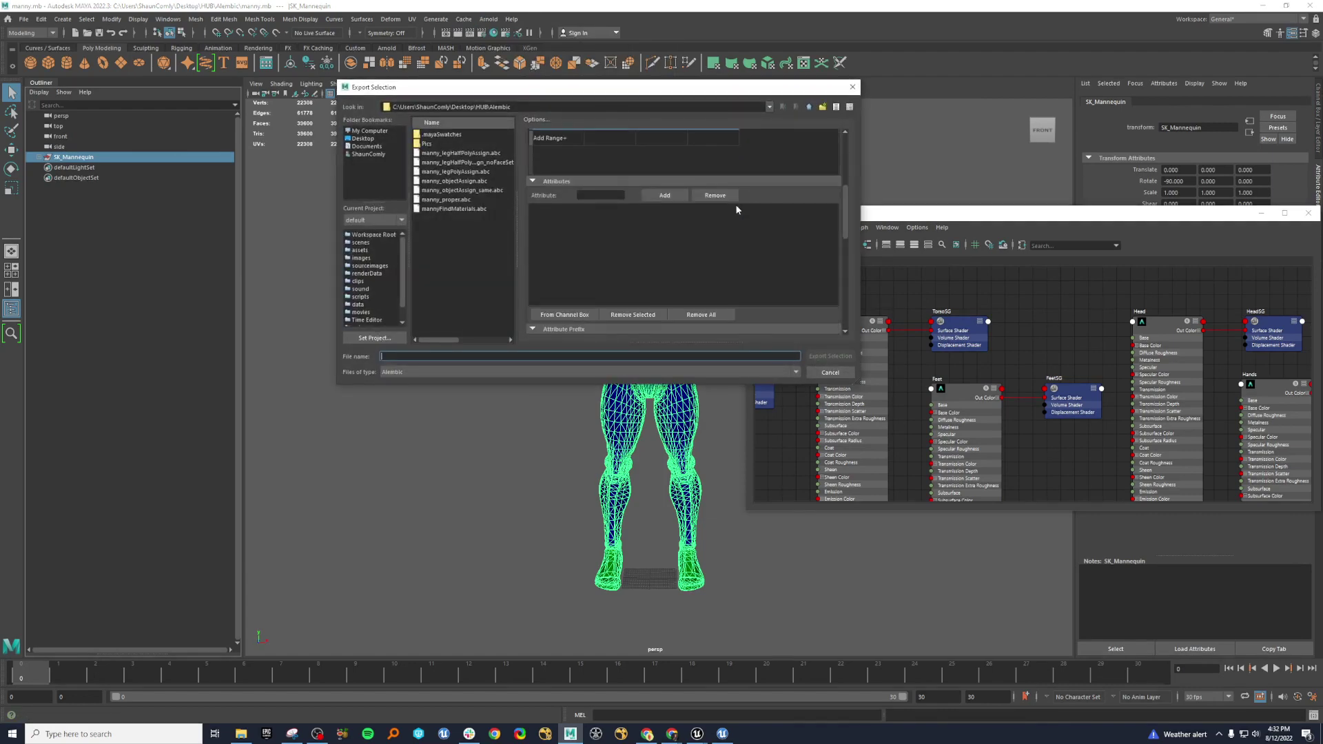
{"action": "scroll", "coordinate": [734, 204], "scroll_direction": "down", "scroll_amount": 3}
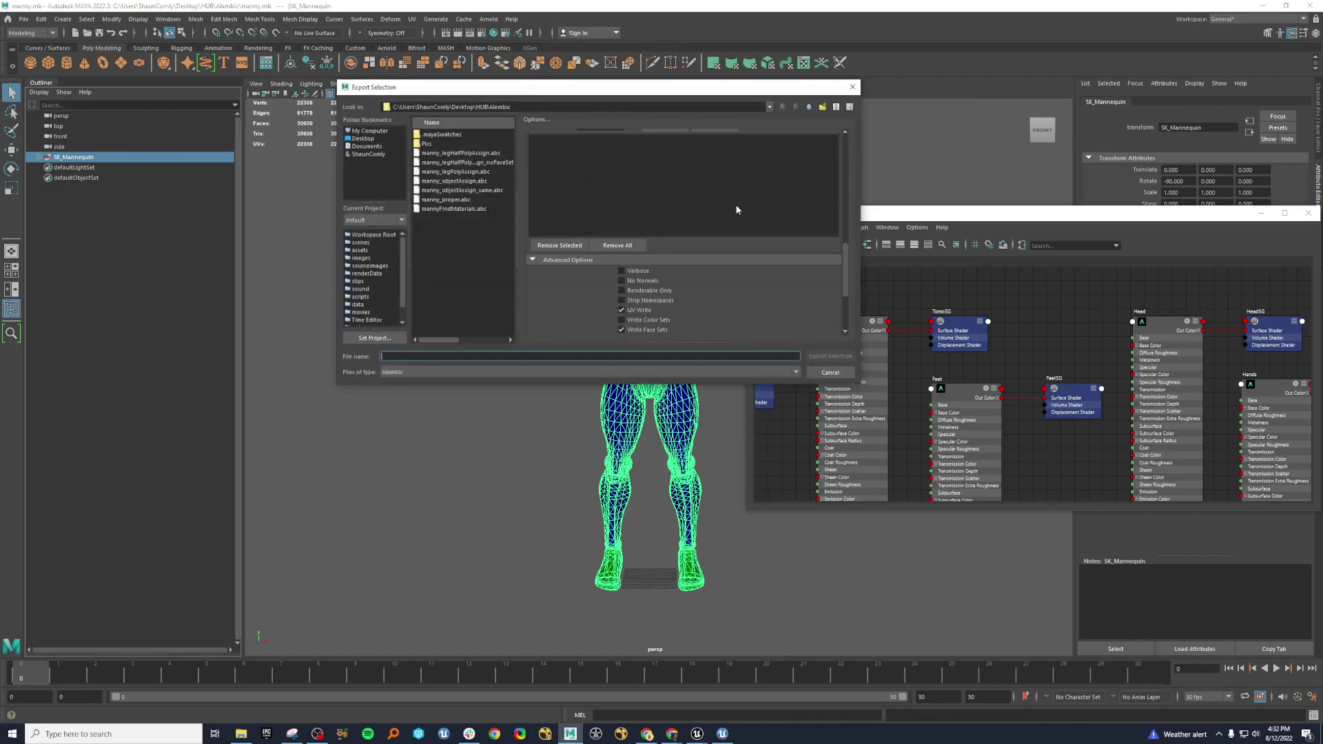
- Create a folder named HUB inside the Alembic directory and open it as the export destination
{"action": "right_click", "coordinate": [449, 252]}
{"action": "left_click", "coordinate": [461, 274]}
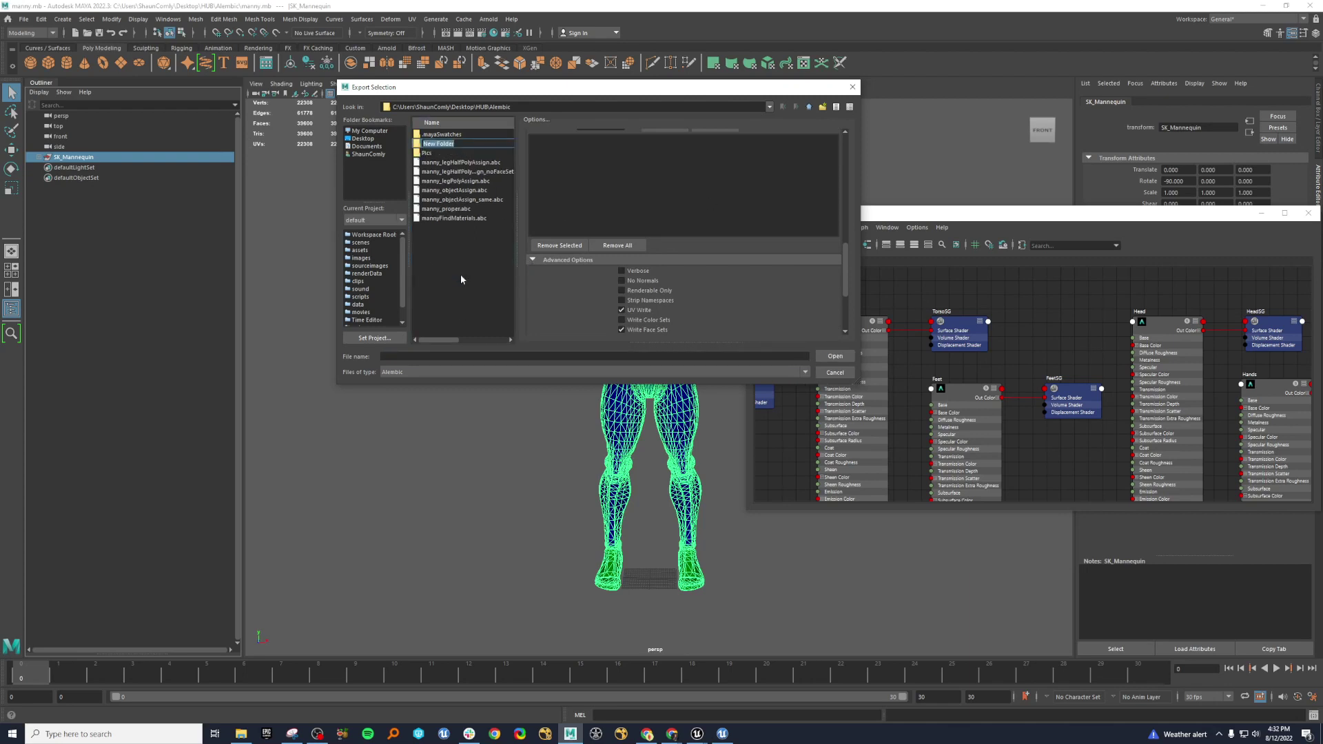
{"action": "type", "text": "HUB"}
{"action": "key", "text": "Return"}
{"action": "key", "text": "Return"}
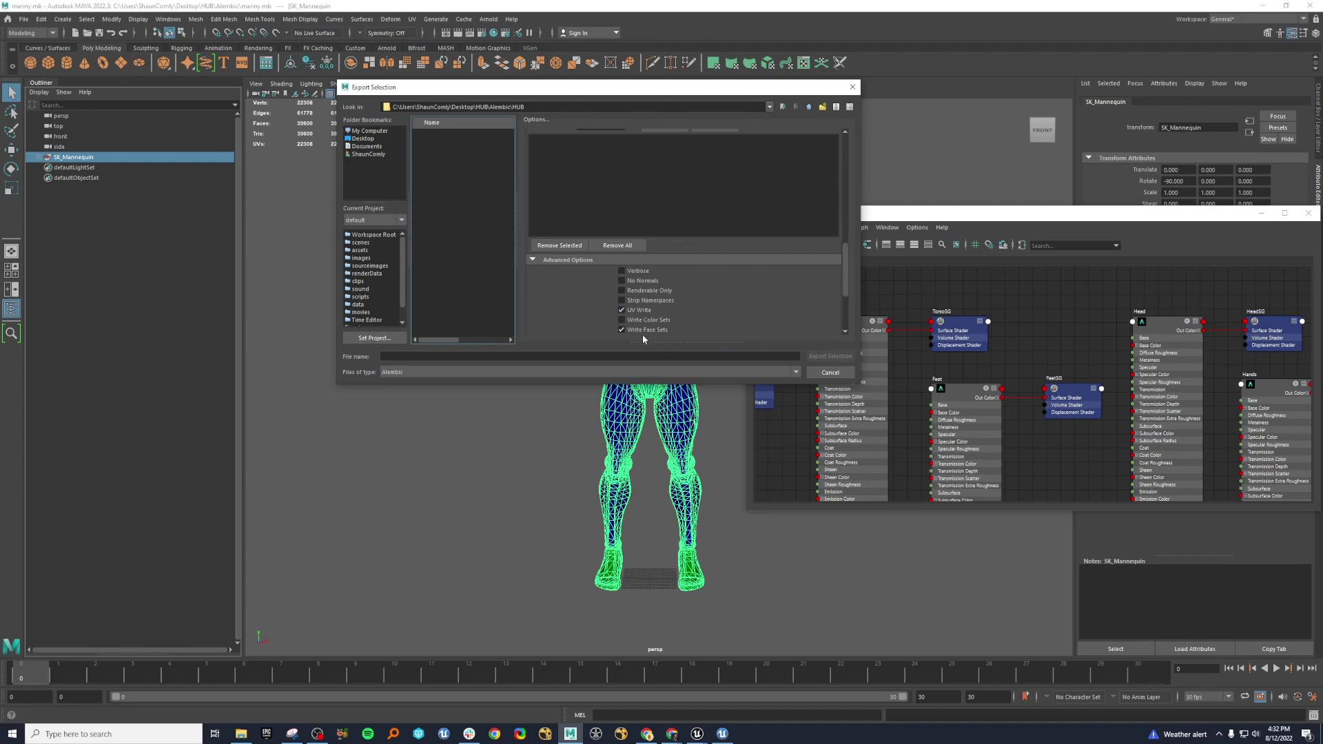
- Name the Alembic file Manny and export the selection
{"action": "left_click", "coordinate": [414, 356]}
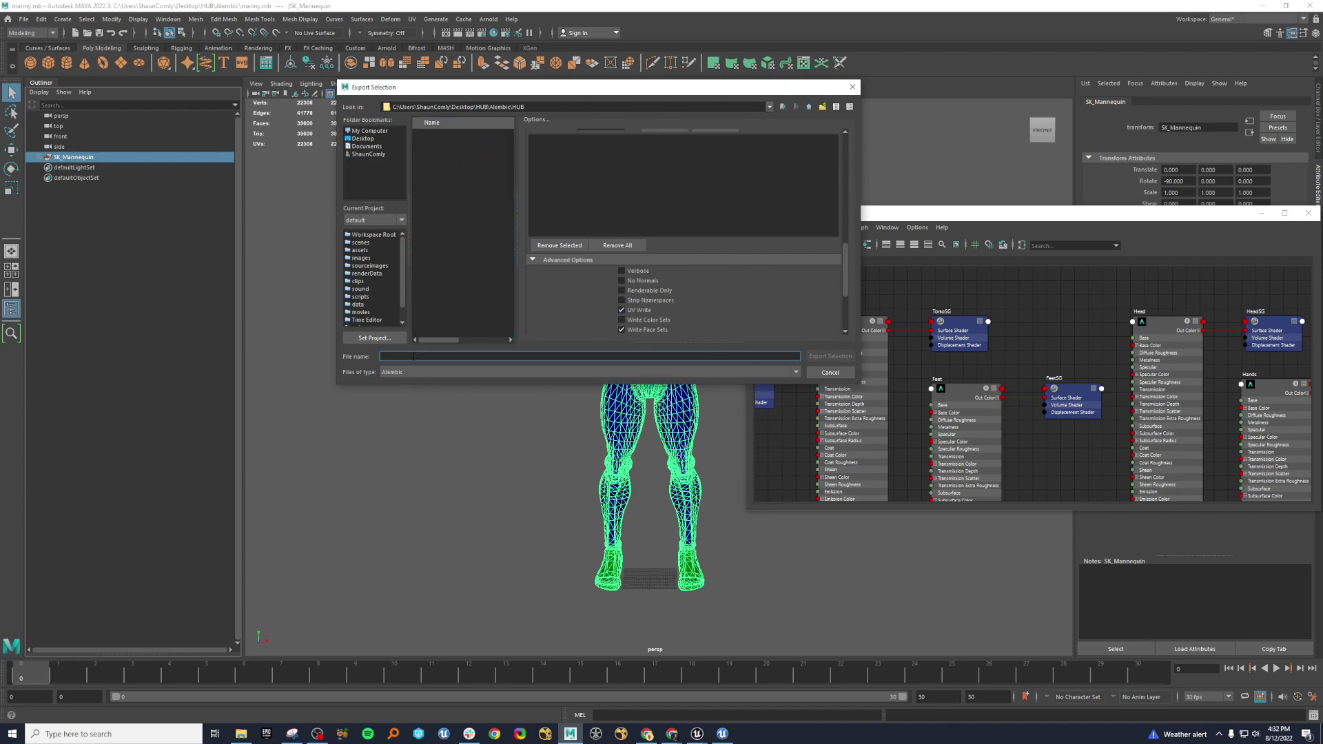
{"action": "type", "text": "Manny"}
{"action": "key", "text": "Return"}
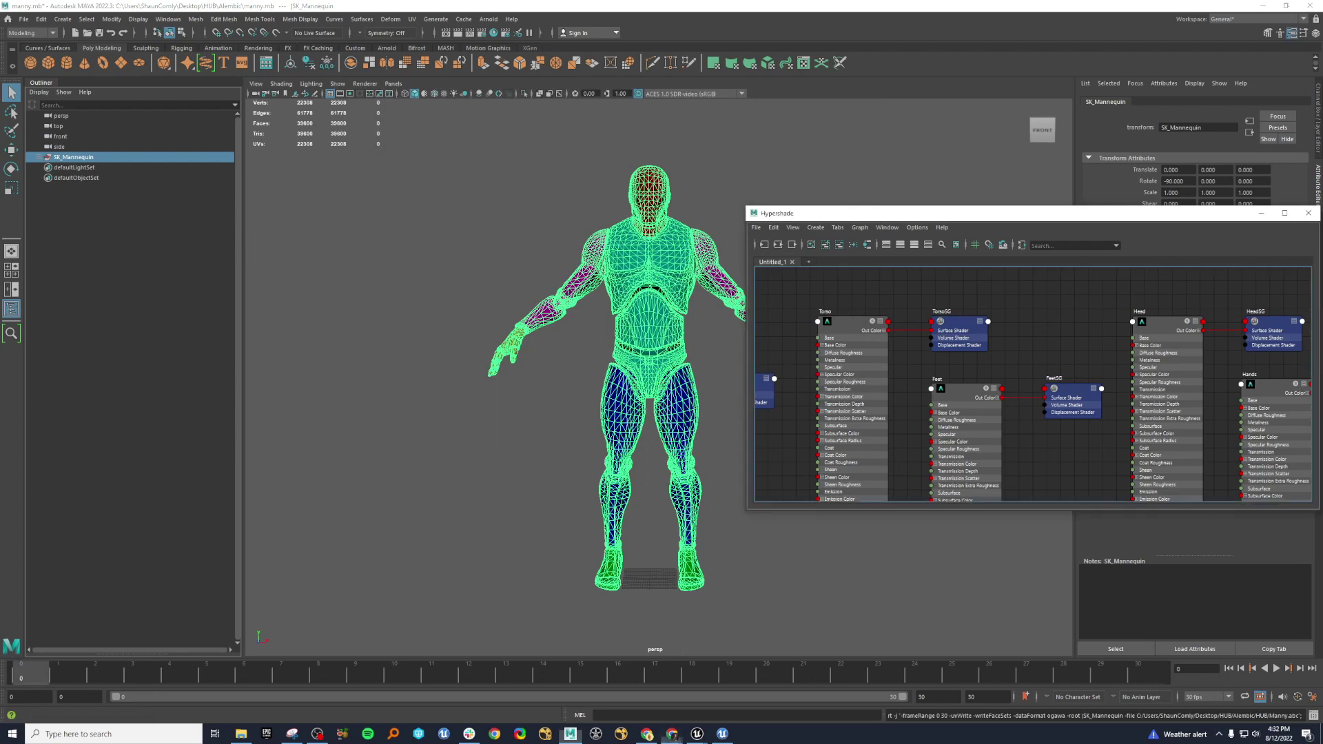
- Switch to Unreal Engine and import Manny.abc into the HUB/Alembic folder as a static mesh with Create Materials enabled
{"action": "left_click", "coordinate": [697, 733]}
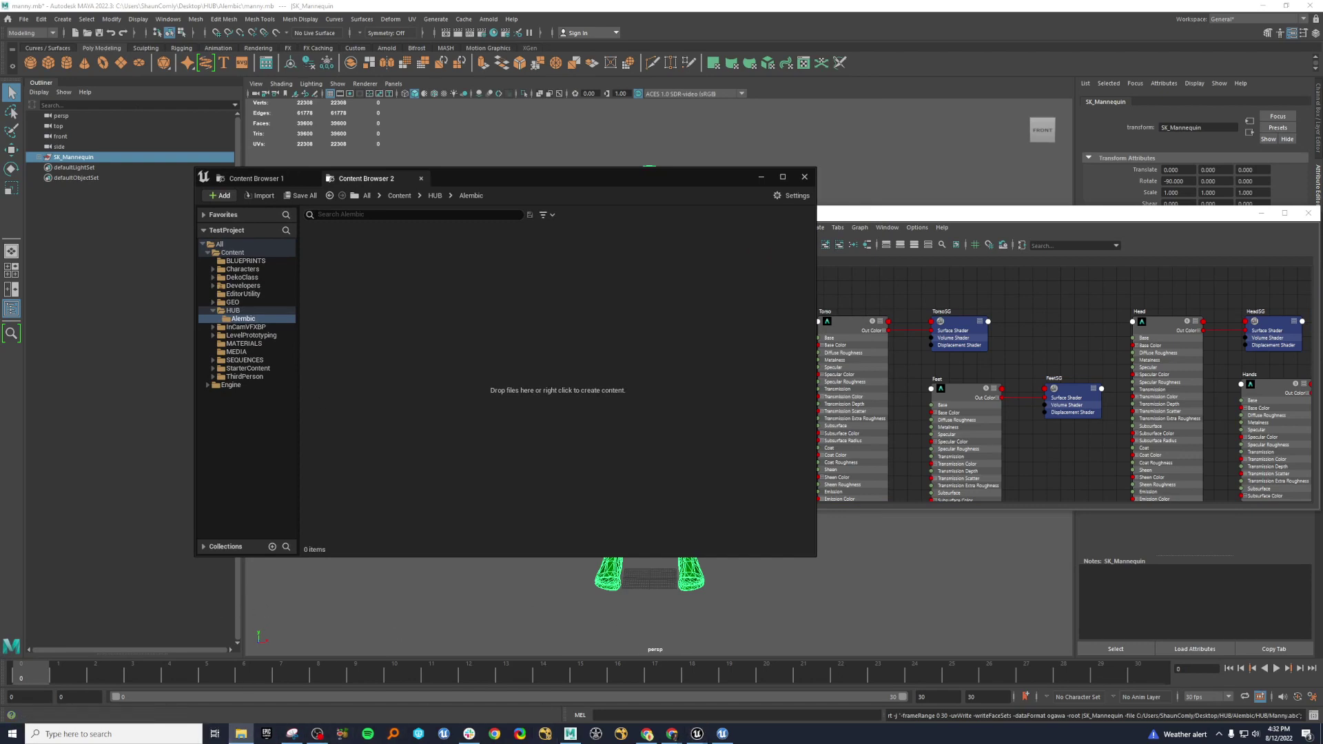
{"action": "left_click_drag", "start_coordinate": [608, 403], "coordinate": [592, 315]}
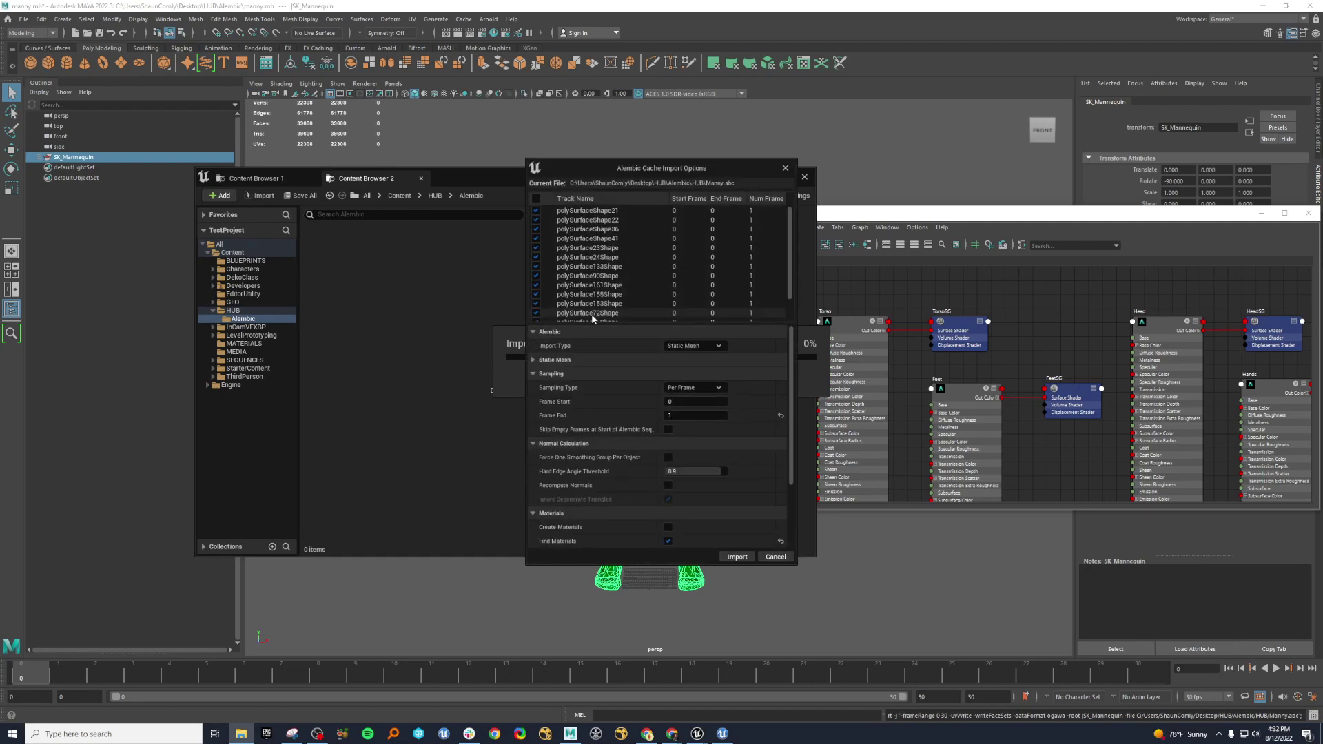
{"action": "scroll", "coordinate": [708, 449], "scroll_direction": "down", "scroll_amount": 2}
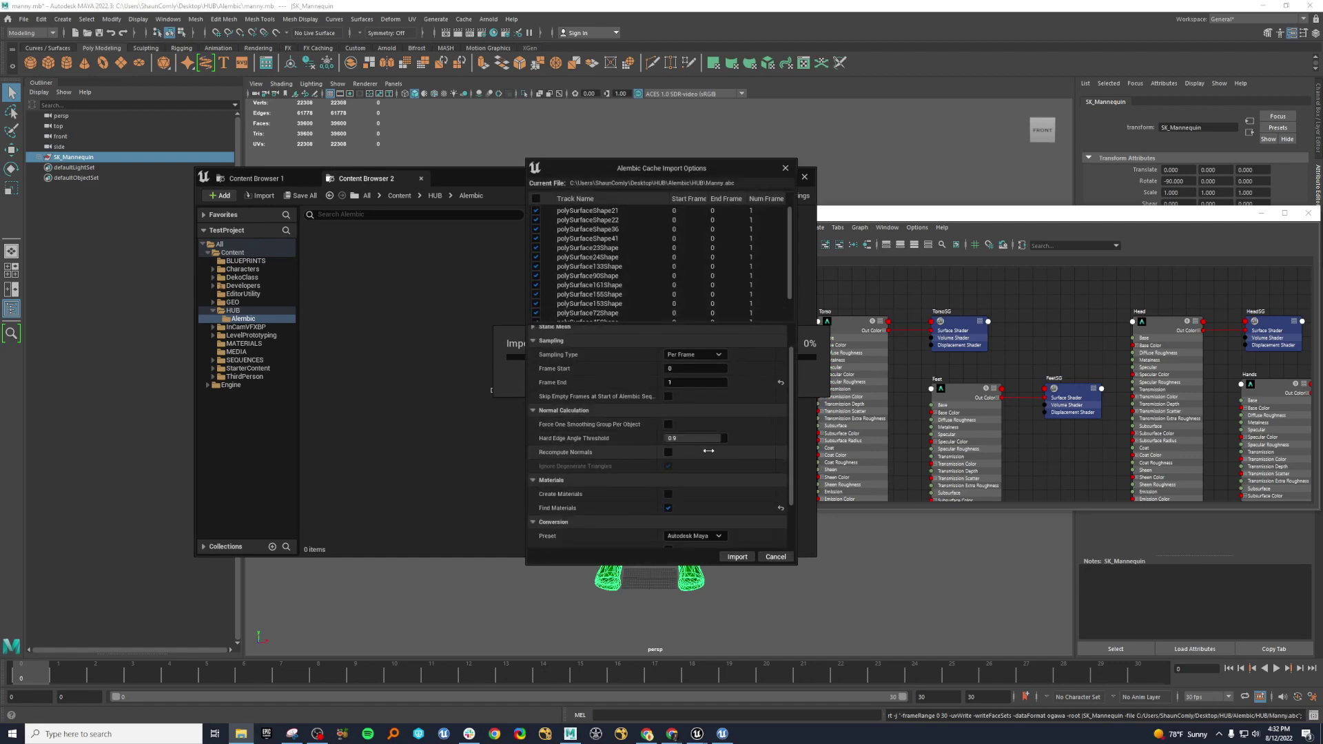
{"action": "left_click", "coordinate": [668, 494]}
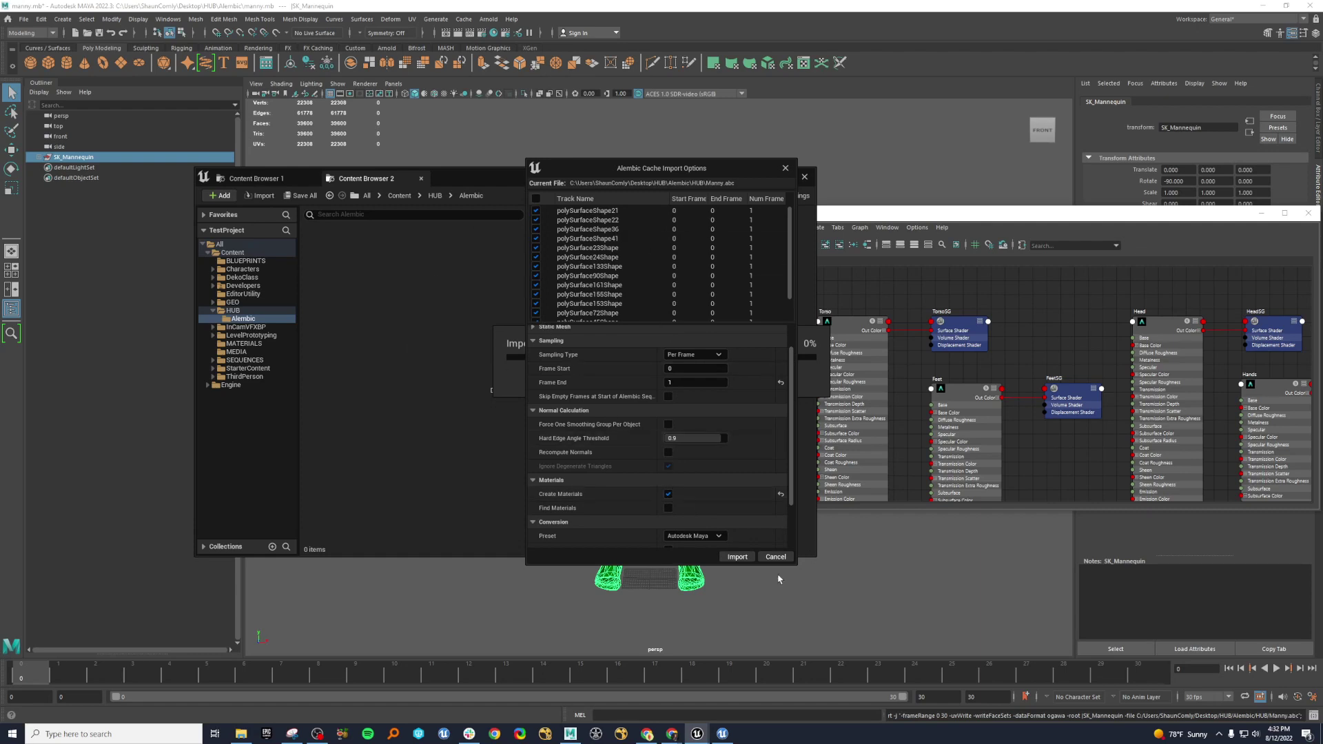
{"action": "left_click", "coordinate": [734, 557]}
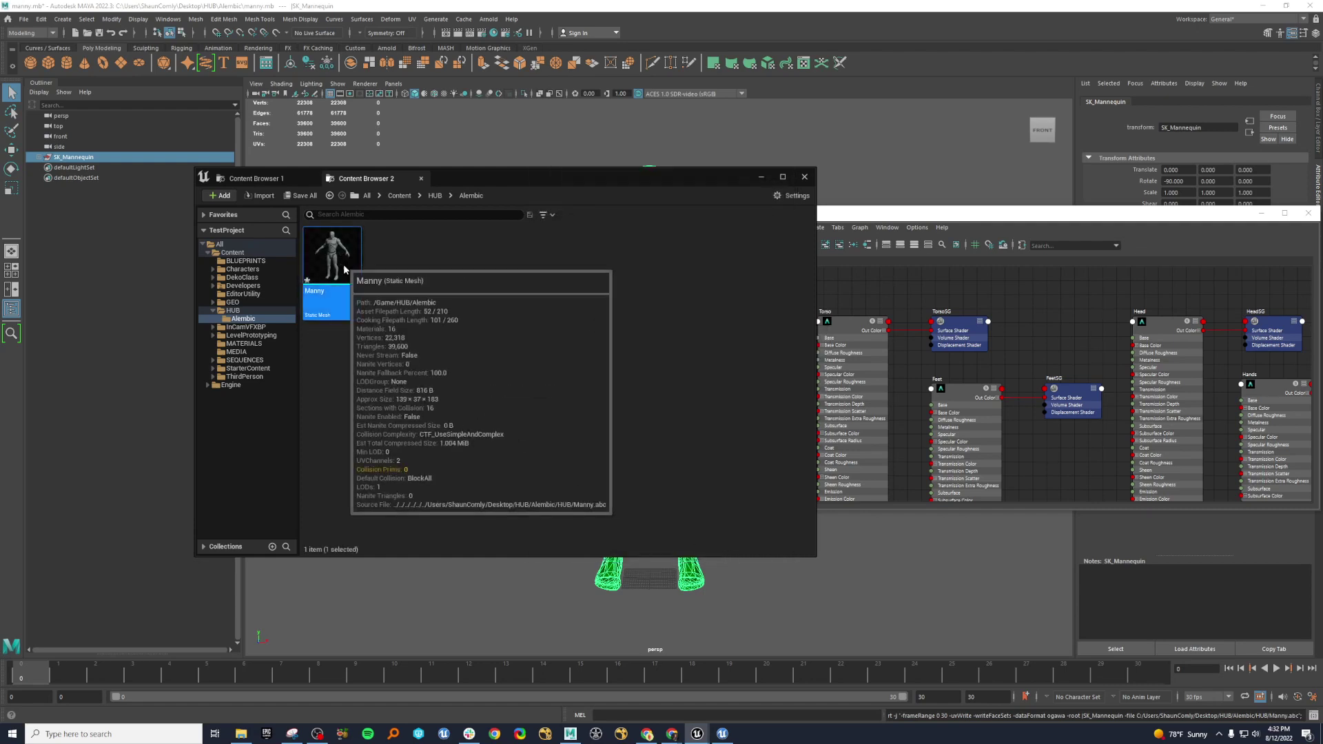
- Open the imported Manny static mesh, inspect its material slots and move the Unreal windows off the Maya scene
{"action": "double_click", "coordinate": [334, 265]}
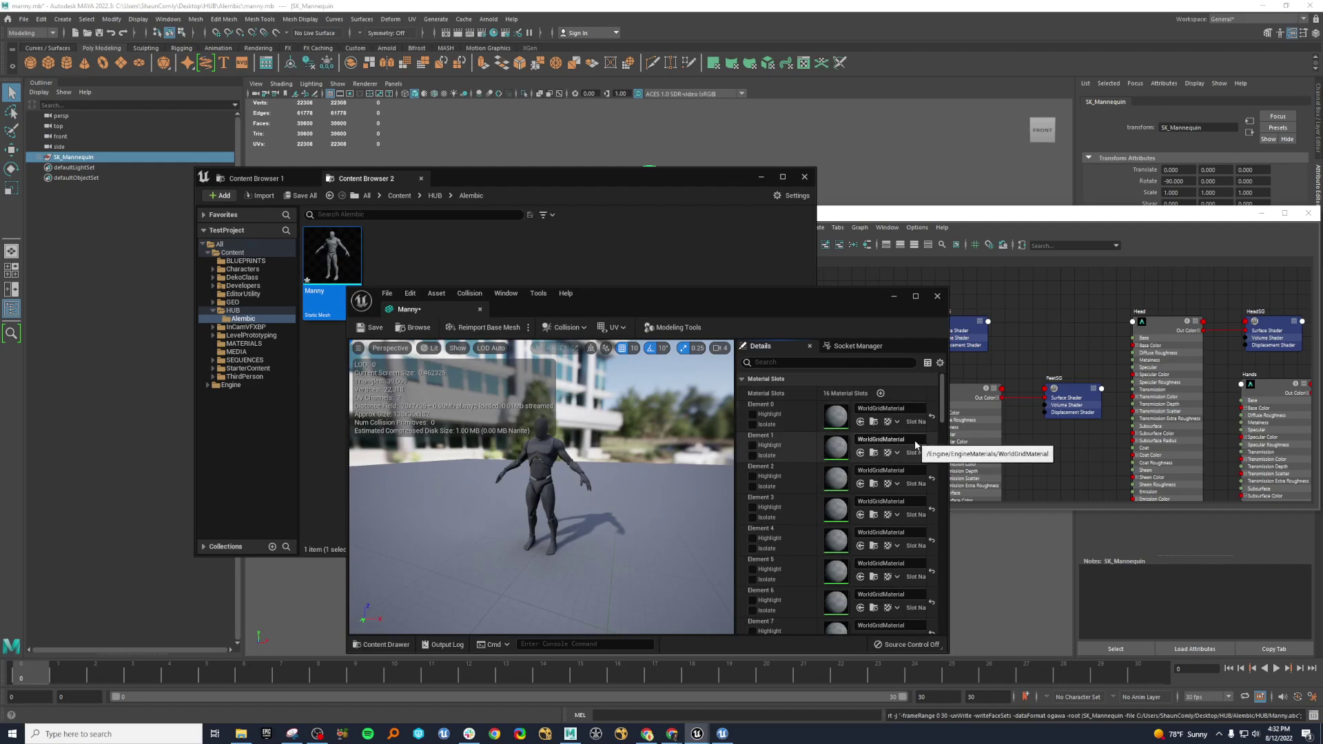
{"action": "left_click_drag", "start_coordinate": [840, 291], "coordinate": [1, 372]}
{"action": "left_click_drag", "start_coordinate": [591, 177], "coordinate": [1, 207]}
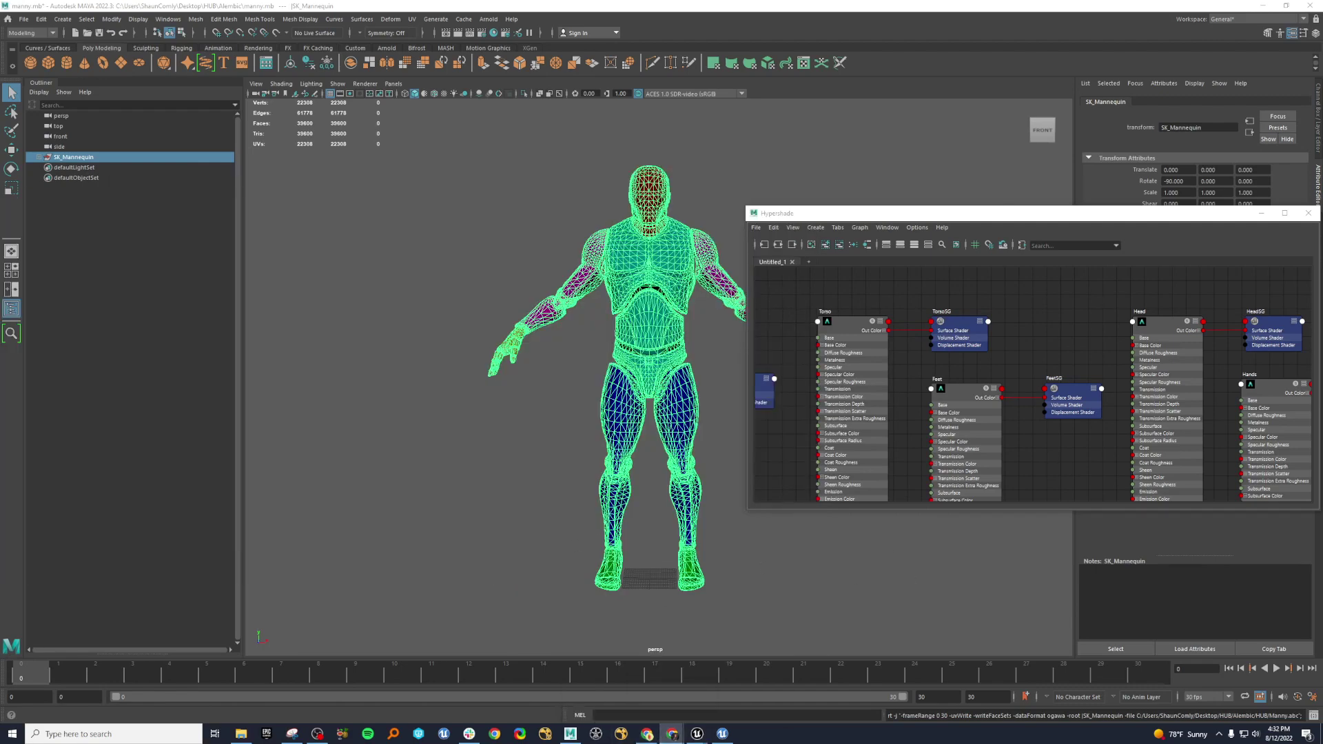
- Bring the documentation back, highlight the words Face Sets in the material note and move the browser away again
{"action": "left_click_drag", "start_coordinate": [1, 206], "coordinate": [517, 212]}
{"action": "left_click_drag", "start_coordinate": [570, 331], "coordinate": [535, 332]}
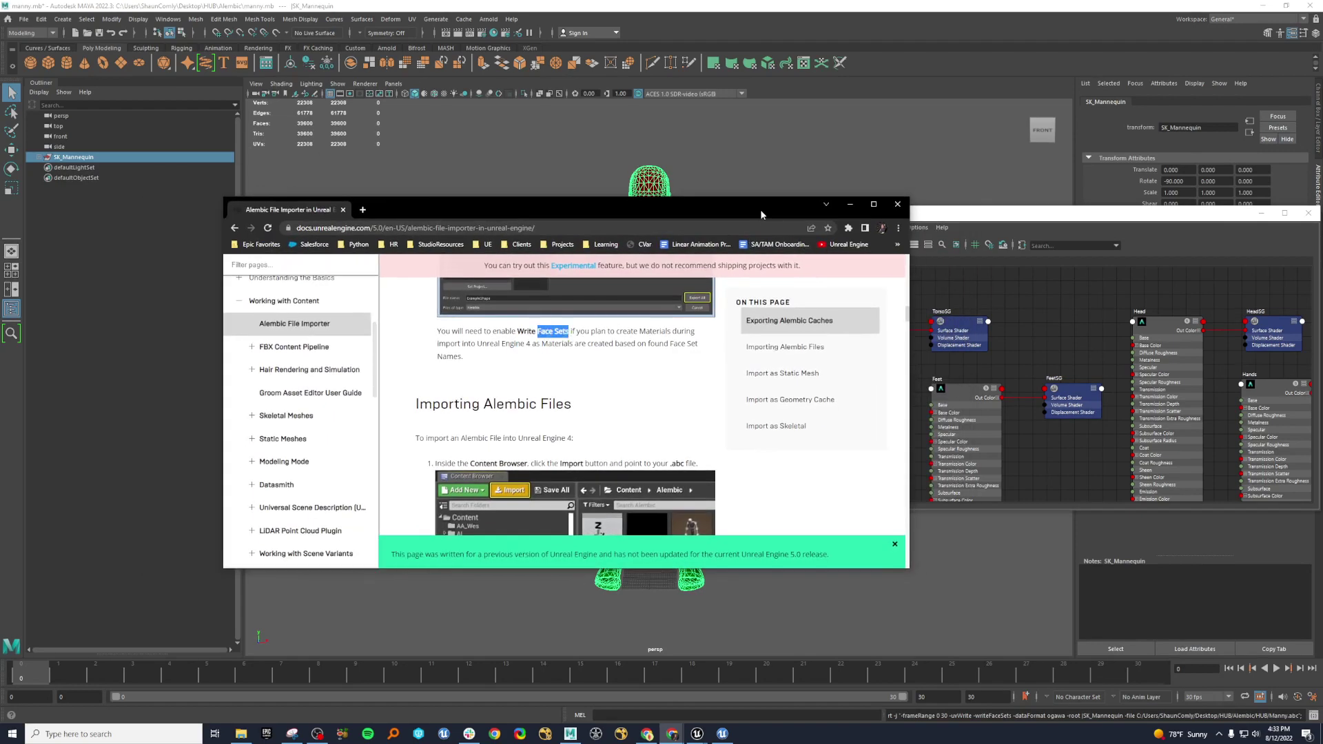
{"action": "left_click_drag", "start_coordinate": [759, 208], "coordinate": [1, 238]}
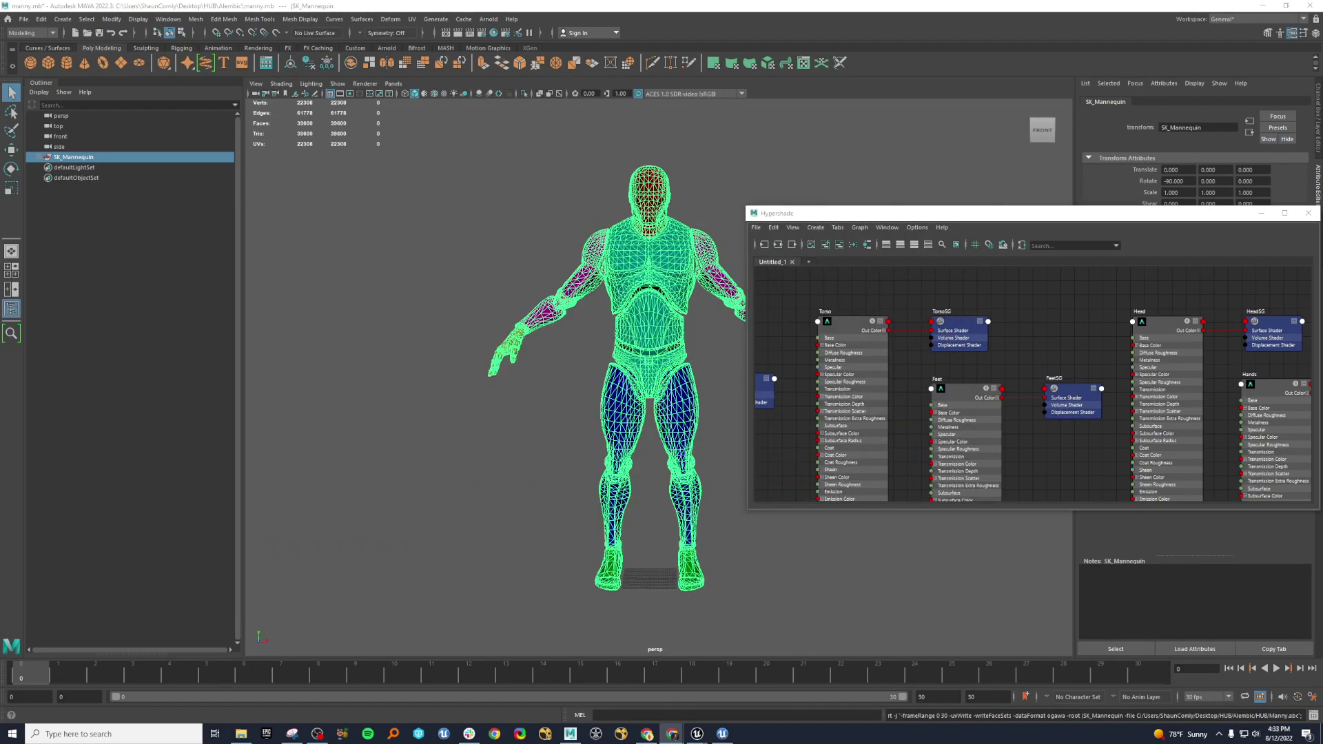
- Select the mannequin's torso, pelvis and leg pieces one by one in Maya to examine their separate meshes
{"action": "left_click", "coordinate": [649, 270]}
{"action": "left_click", "coordinate": [650, 314]}
{"action": "left_click", "coordinate": [650, 387]}
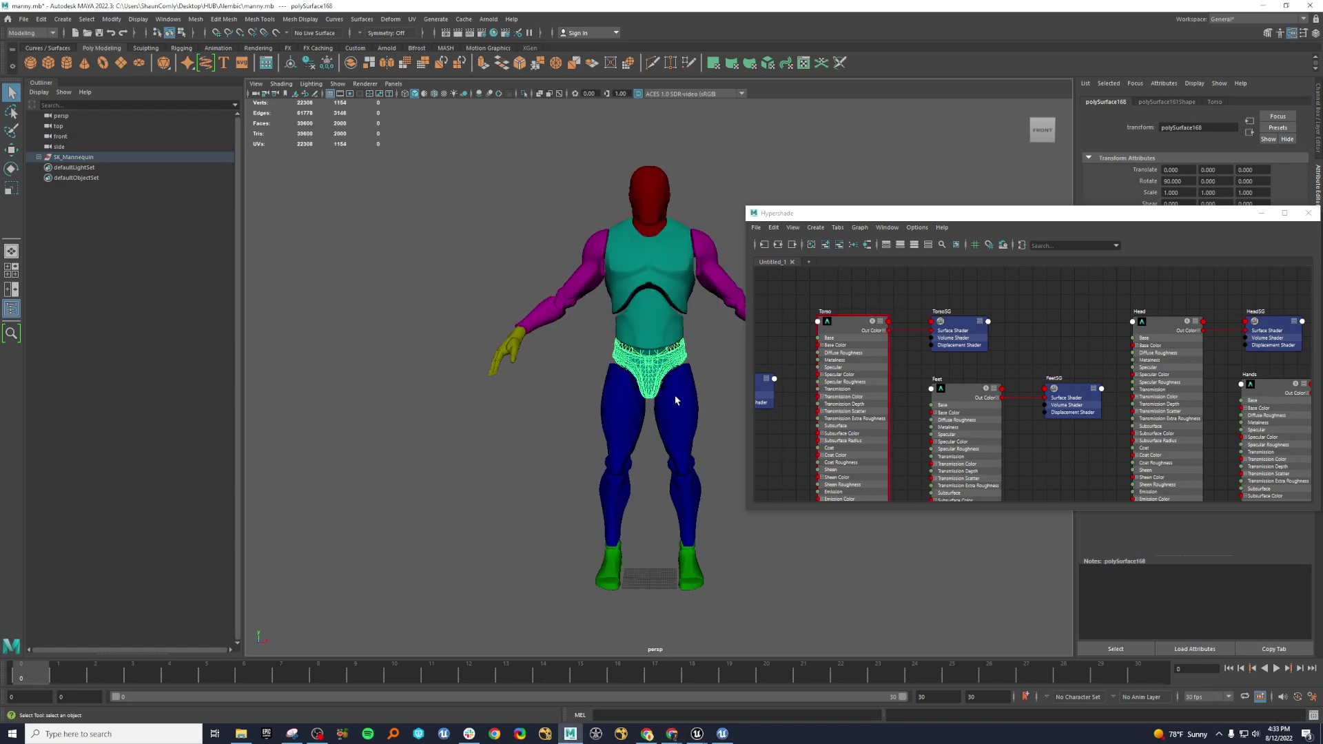
{"action": "left_click", "coordinate": [667, 427]}
{"action": "left_click", "coordinate": [627, 436]}
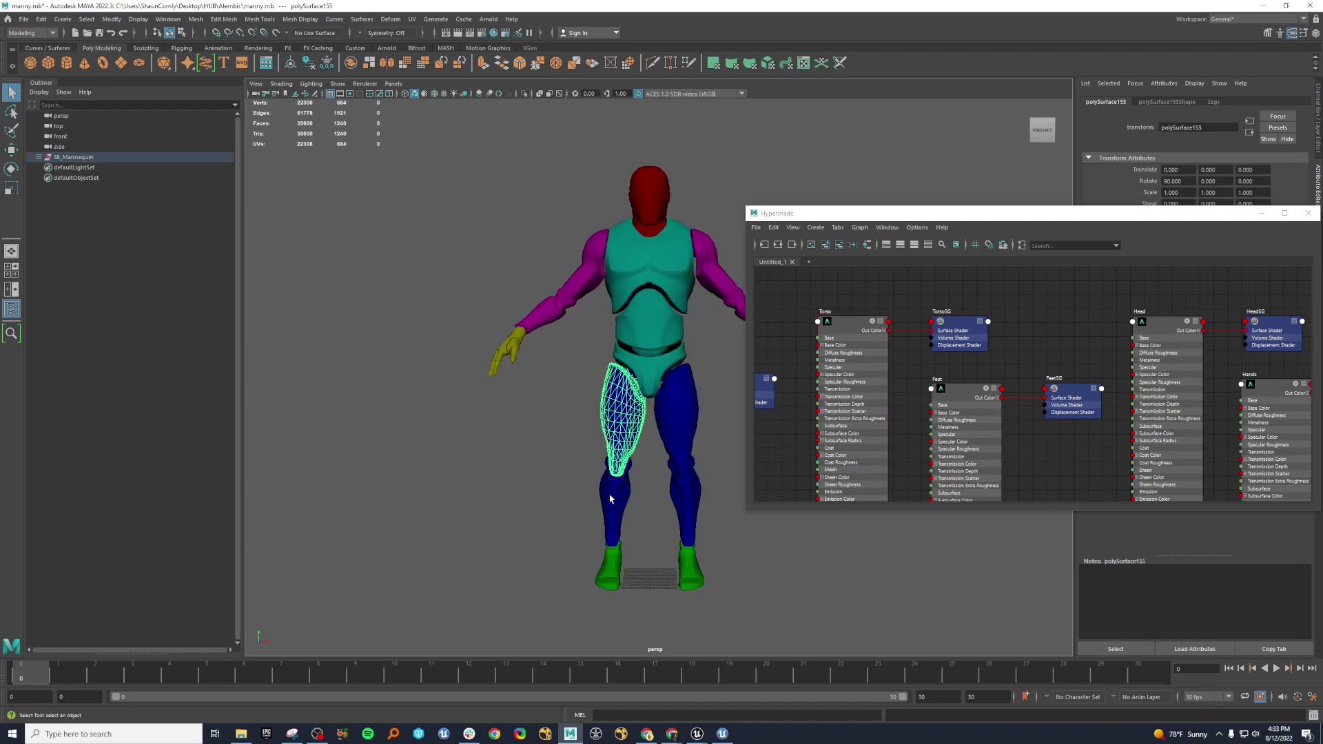
{"action": "left_click", "coordinate": [619, 491]}
{"action": "left_click", "coordinate": [687, 538]}
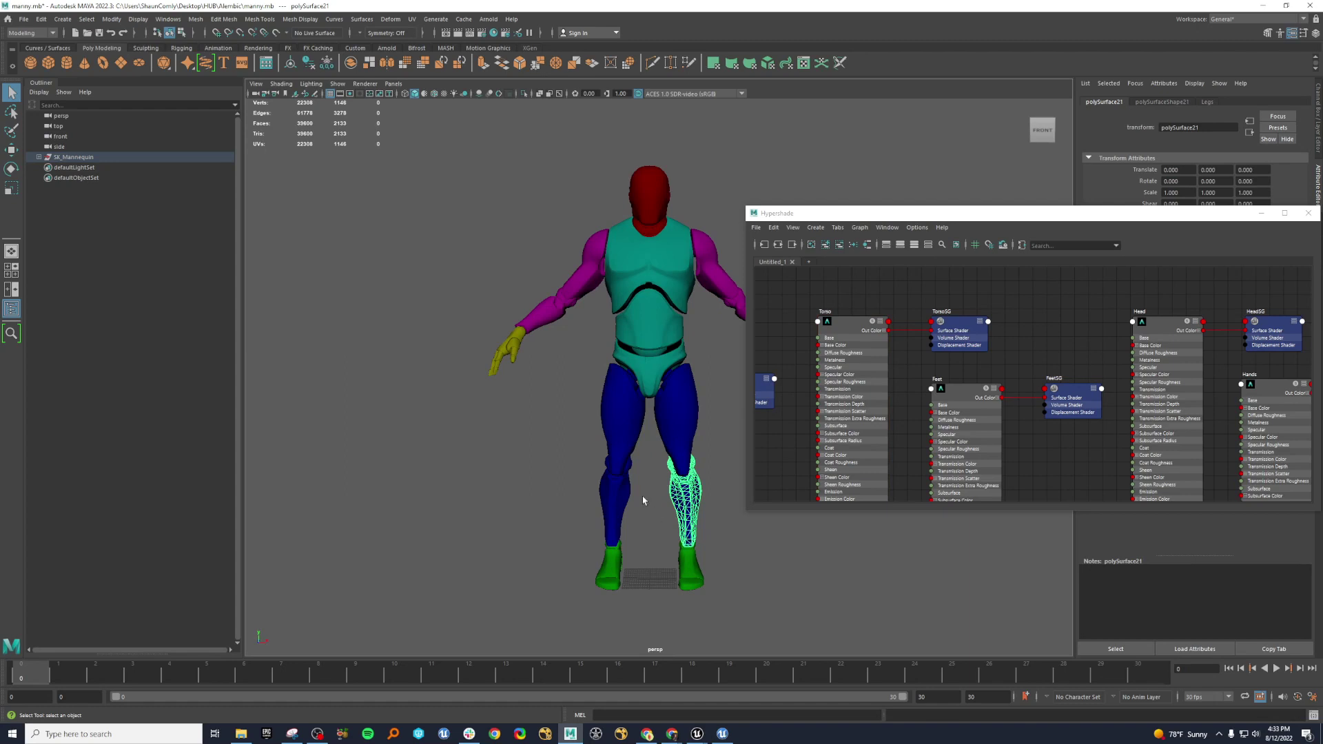
- Select all faces of the mannequin's right thigh piece and locate the Legs material in Hypershade
{"action": "left_click", "coordinate": [626, 424]}
{"action": "right_click_drag", "start_coordinate": [629, 428], "coordinate": [629, 456]}
{"action": "left_click_drag", "start_coordinate": [589, 370], "coordinate": [681, 555]}
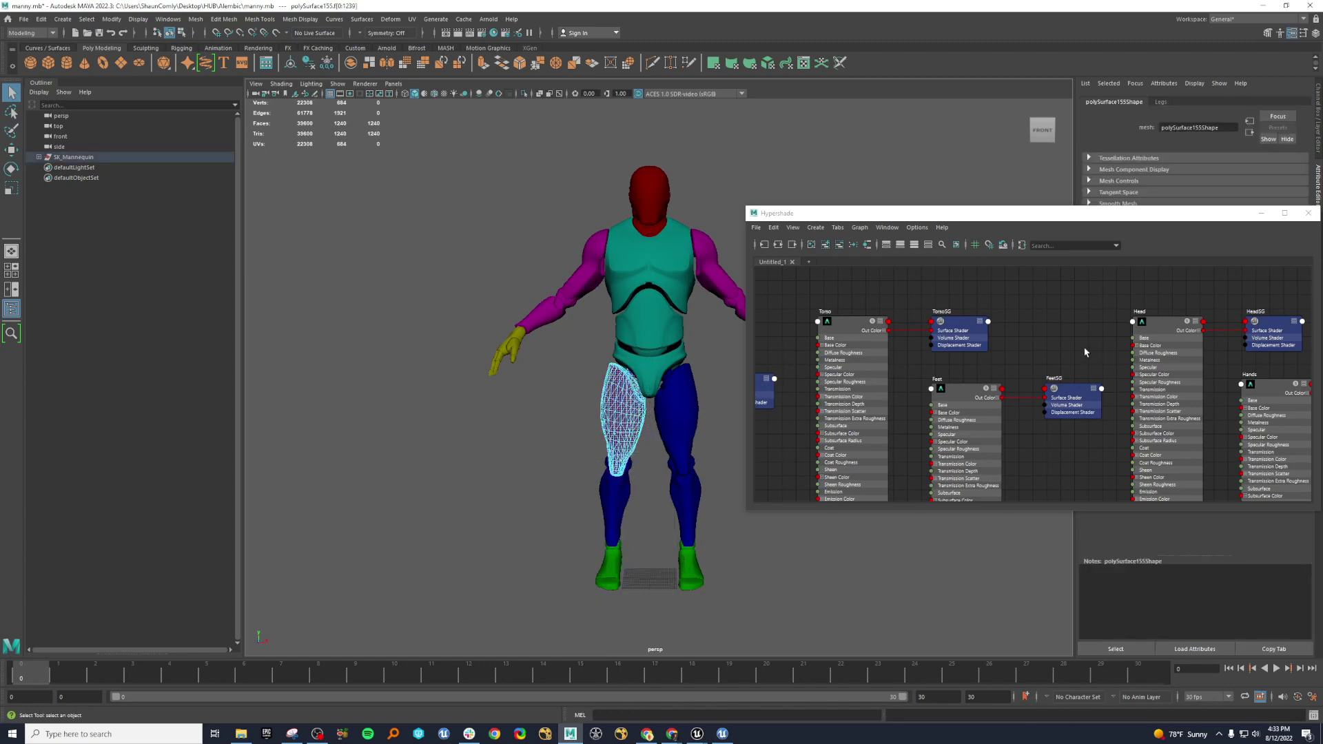
{"action": "middle_click_drag", "start_coordinate": [1088, 347], "coordinate": [992, 323]}
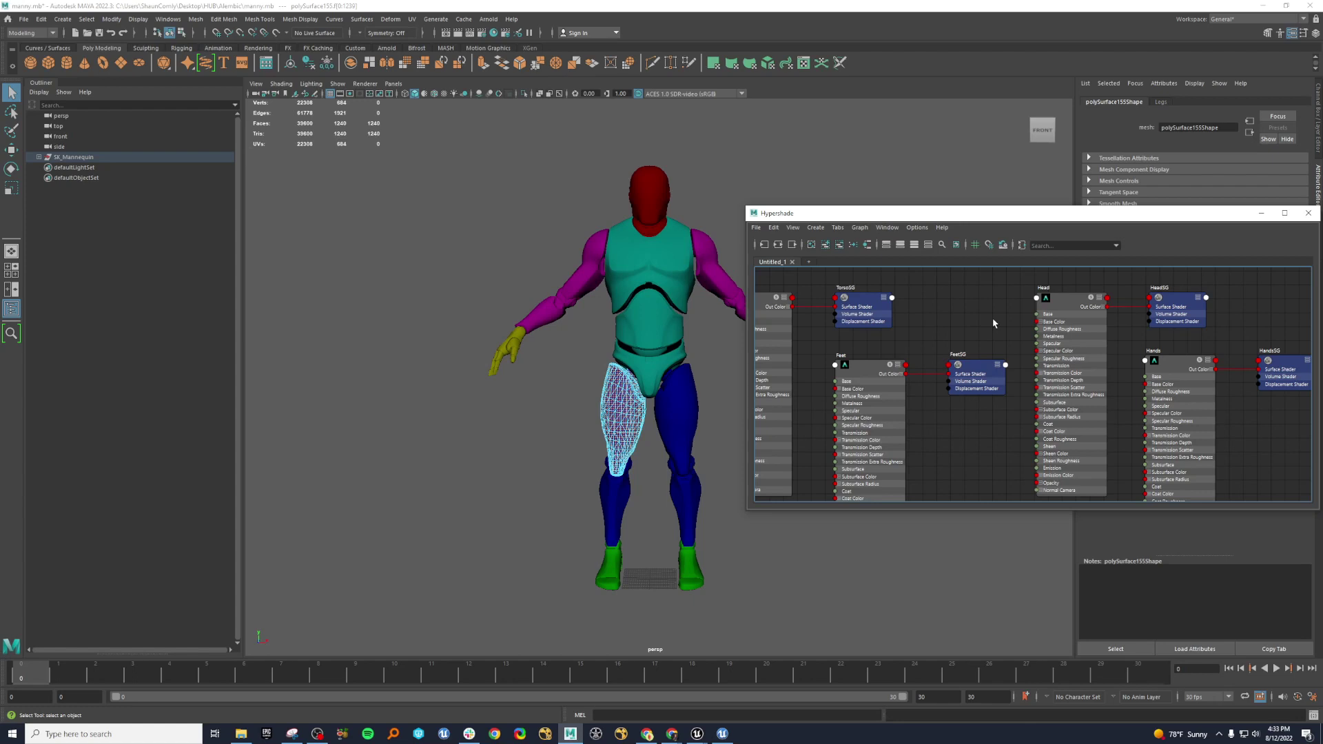
{"action": "middle_click_drag", "start_coordinate": [994, 323], "coordinate": [929, 331]}
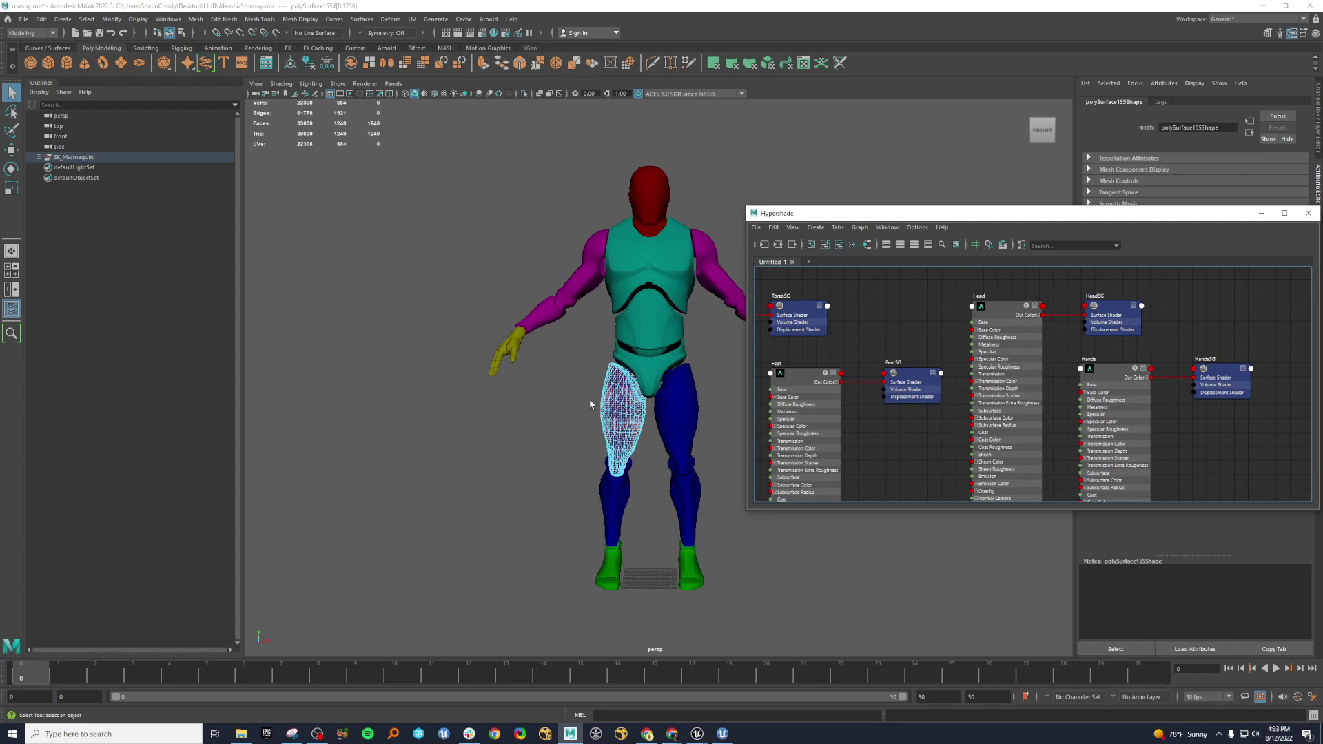
{"action": "middle_click_drag", "start_coordinate": [961, 374], "coordinate": [1232, 378], "text": "alt"}
{"action": "middle_click_drag", "start_coordinate": [867, 310], "coordinate": [1030, 317], "text": "alt"}
{"action": "scroll", "coordinate": [1064, 318], "scroll_direction": "down", "scroll_amount": 1}
{"action": "scroll", "coordinate": [1063, 318], "scroll_direction": "up", "scroll_amount": 1}
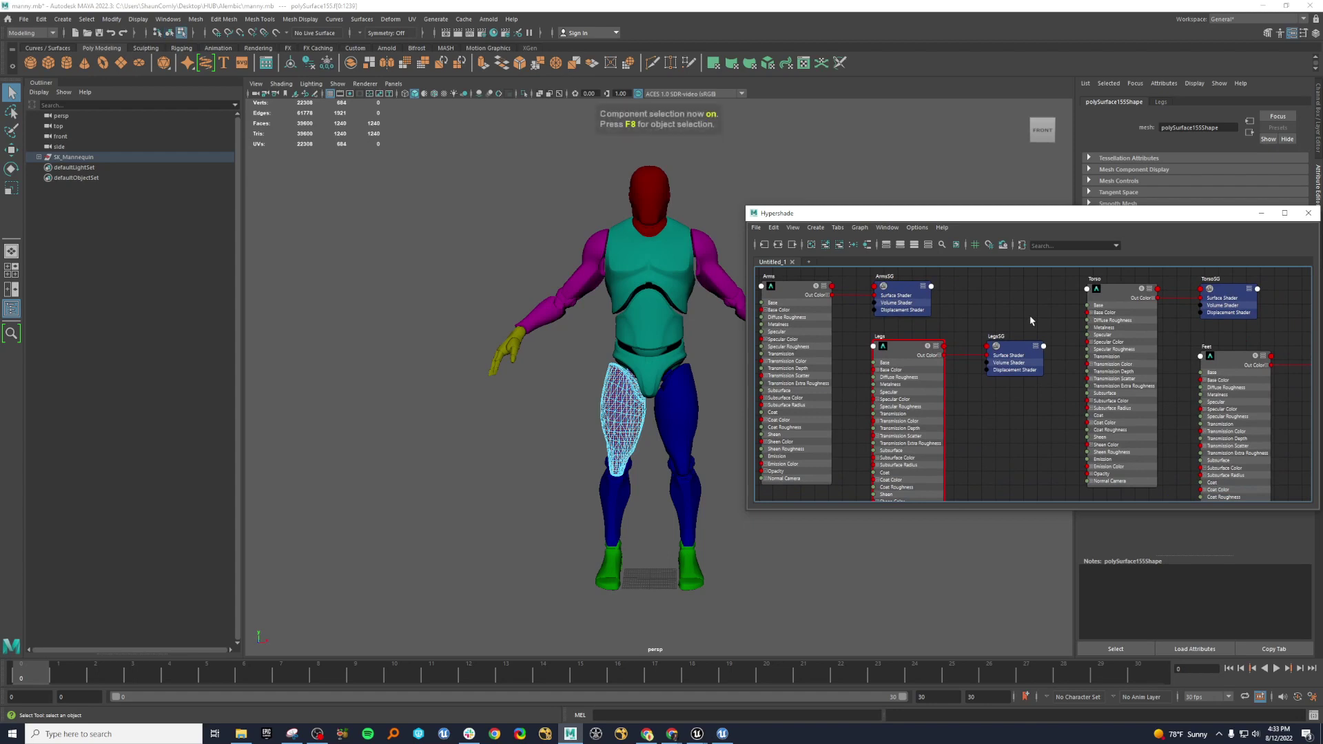
- Select all faces of both thighs and lower legs and assign the Legs material to them
{"action": "left_click", "coordinate": [570, 443]}
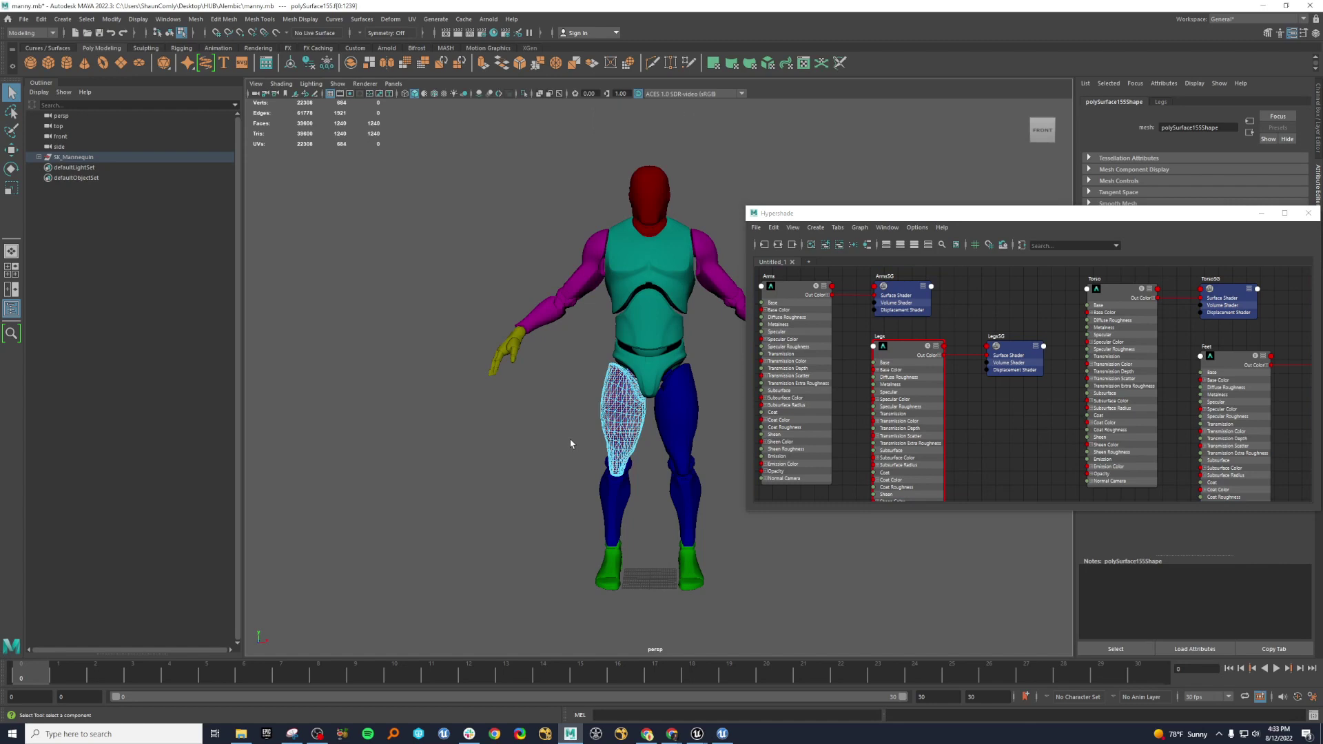
{"action": "left_click", "coordinate": [682, 412]}
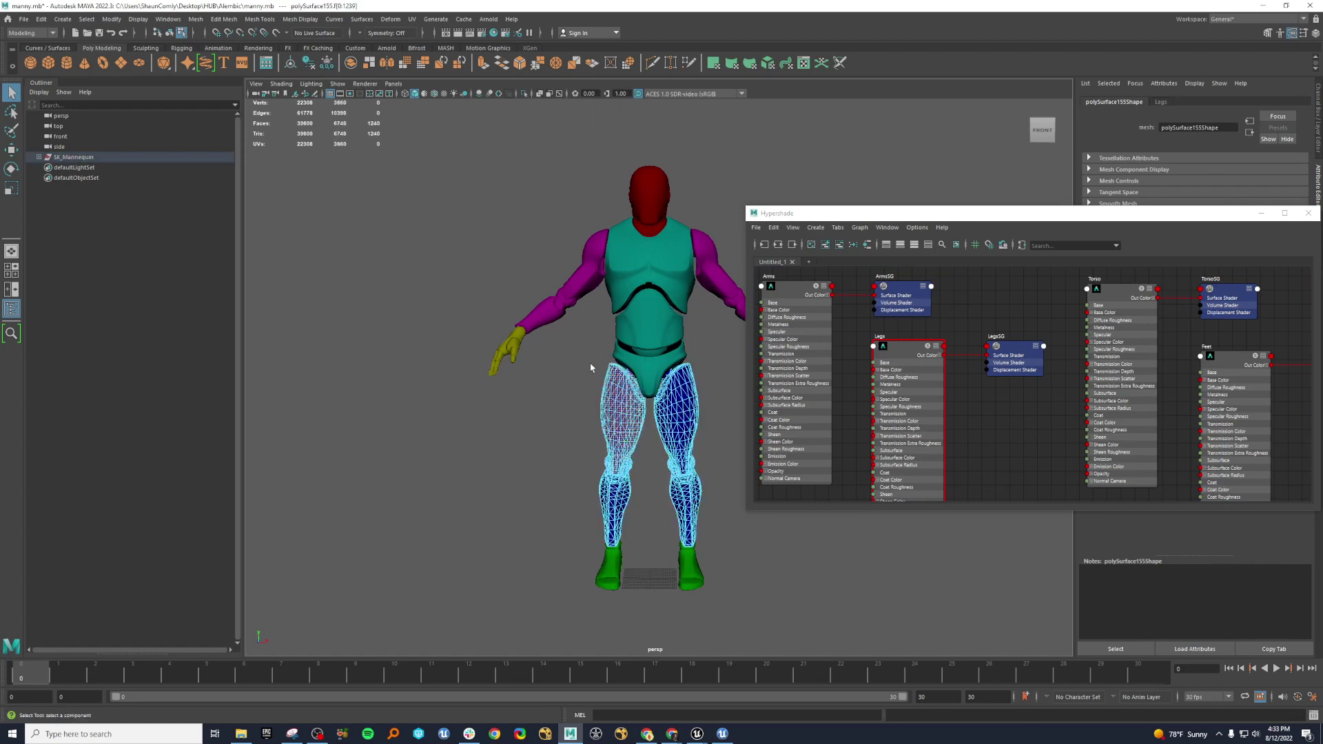
{"action": "left_click_drag", "start_coordinate": [580, 355], "coordinate": [736, 591]}
{"action": "right_click_drag", "start_coordinate": [910, 350], "coordinate": [903, 314]}
{"action": "middle_click_drag", "start_coordinate": [931, 326], "coordinate": [984, 351], "text": "alt"}
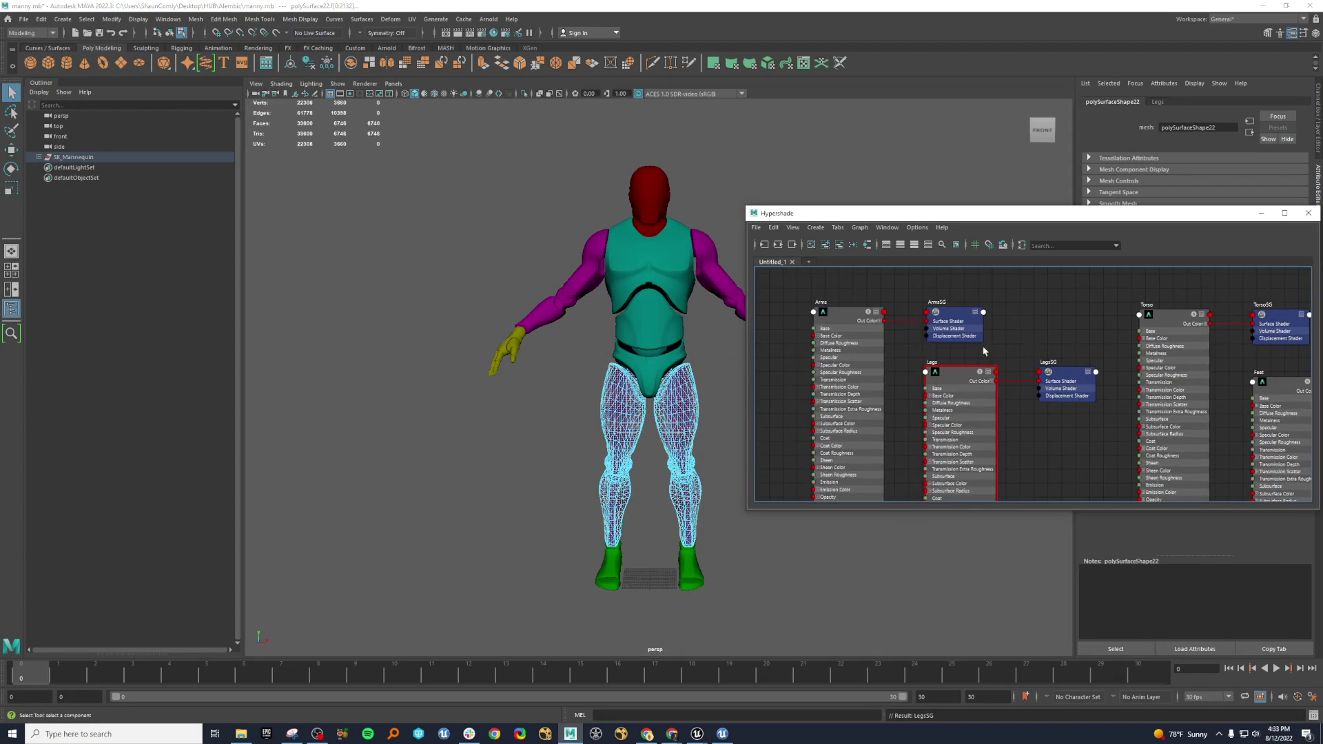
- Select all faces of both arms, without the hands, and assign the Arms material to them
{"action": "left_click", "coordinate": [712, 281]}
{"action": "middle_click_drag", "start_coordinate": [699, 345], "coordinate": [583, 355], "text": "alt"}
{"action": "left_click", "coordinate": [640, 326], "text": "shift"}
{"action": "left_click", "coordinate": [471, 295], "text": "shift"}
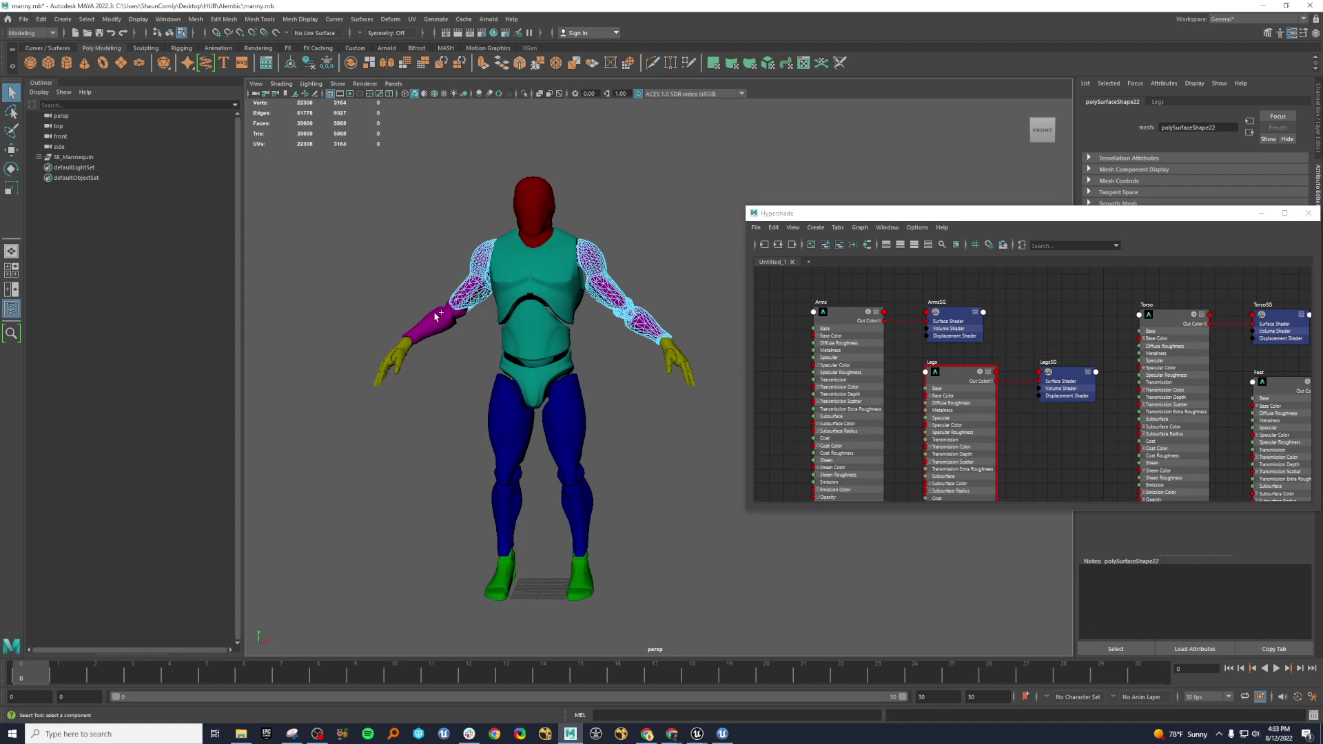
{"action": "left_click_drag", "start_coordinate": [375, 201], "coordinate": [688, 378]}
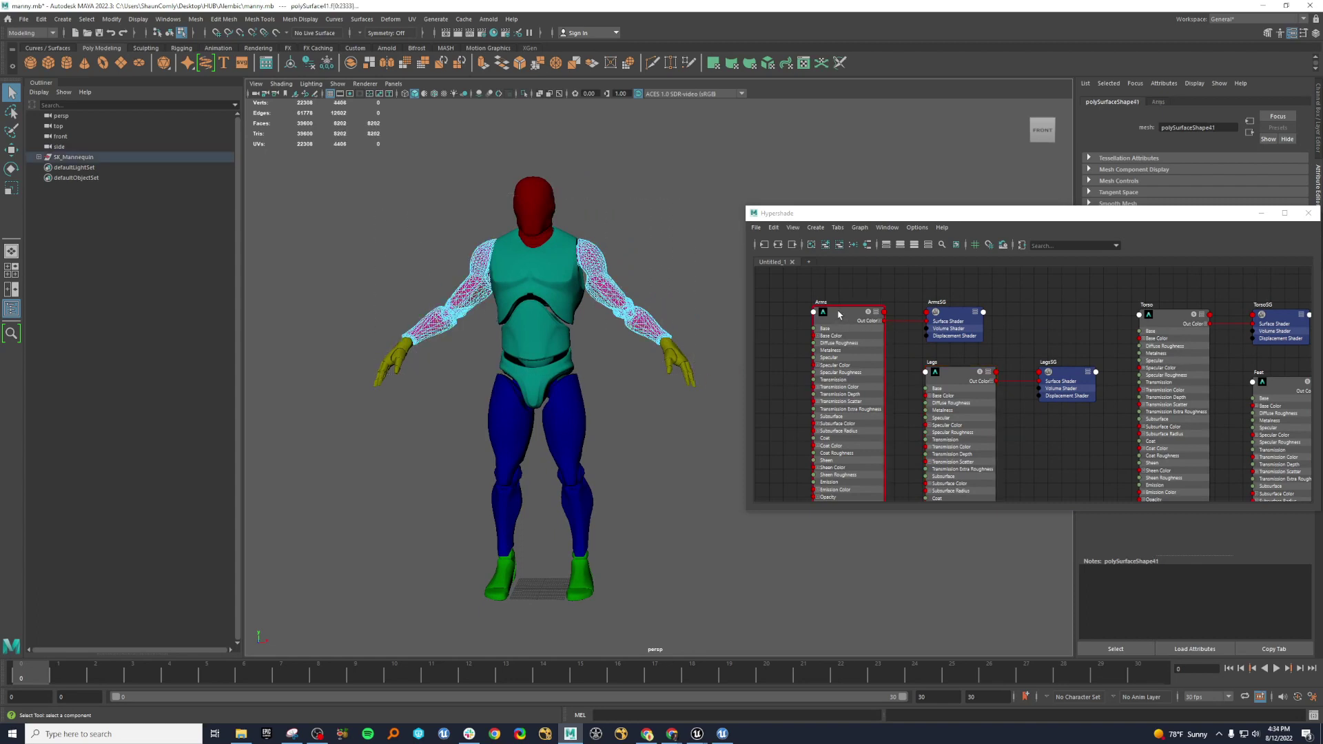
{"action": "right_click_drag", "start_coordinate": [838, 316], "coordinate": [834, 266]}
- Assign the Head material to all of the head's faces and return to object selection mode
{"action": "left_click", "coordinate": [548, 224]}
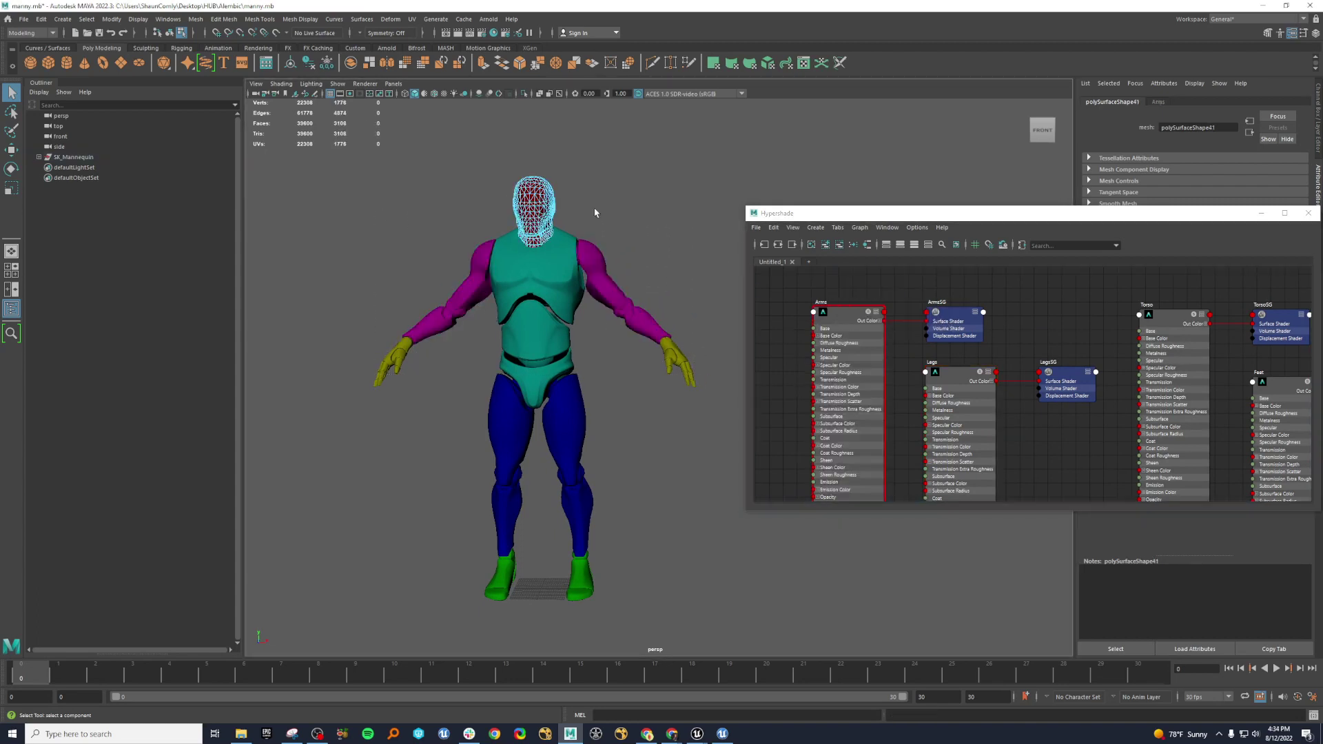
{"action": "left_click_drag", "start_coordinate": [494, 158], "coordinate": [611, 292]}
{"action": "middle_click_drag", "start_coordinate": [1091, 318], "coordinate": [867, 320], "text": "alt"}
{"action": "middle_click_drag", "start_coordinate": [1134, 351], "coordinate": [859, 368], "text": "alt"}
{"action": "right_click_drag", "start_coordinate": [974, 345], "coordinate": [976, 301]}
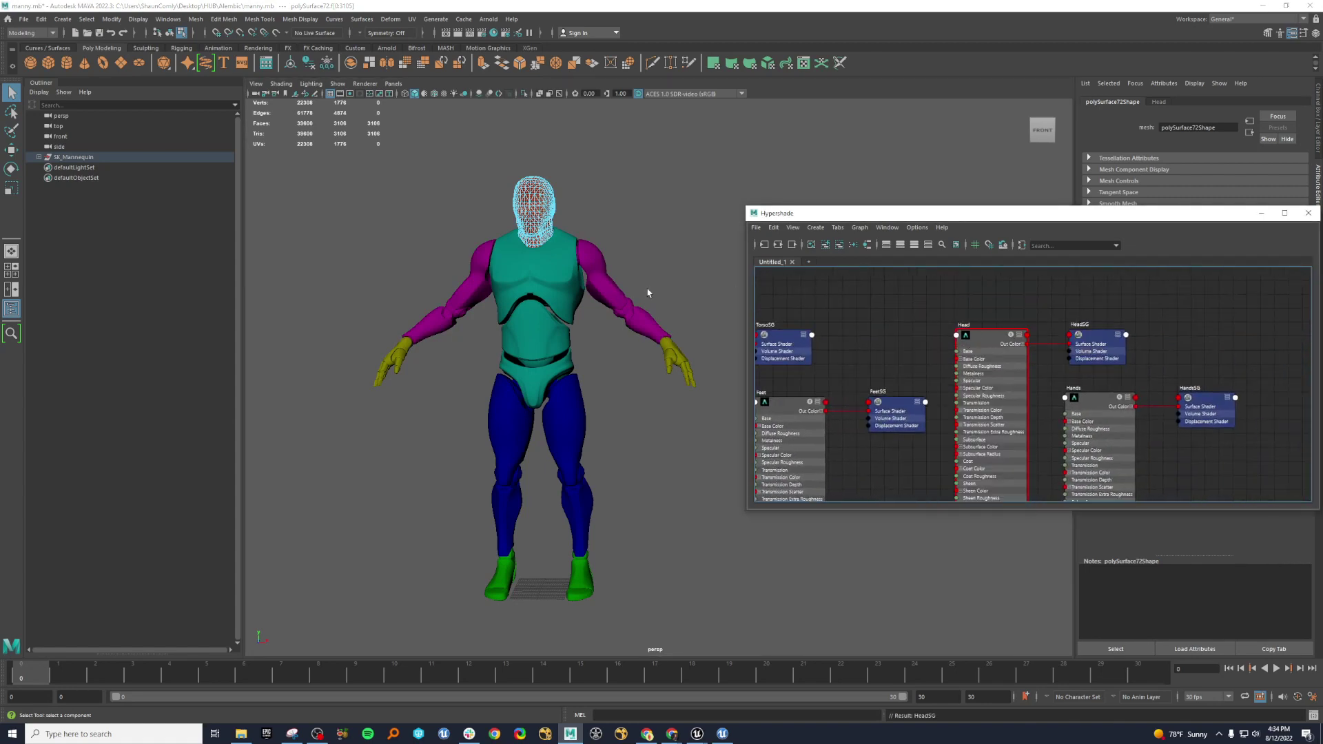
{"action": "key", "text": "F8"}
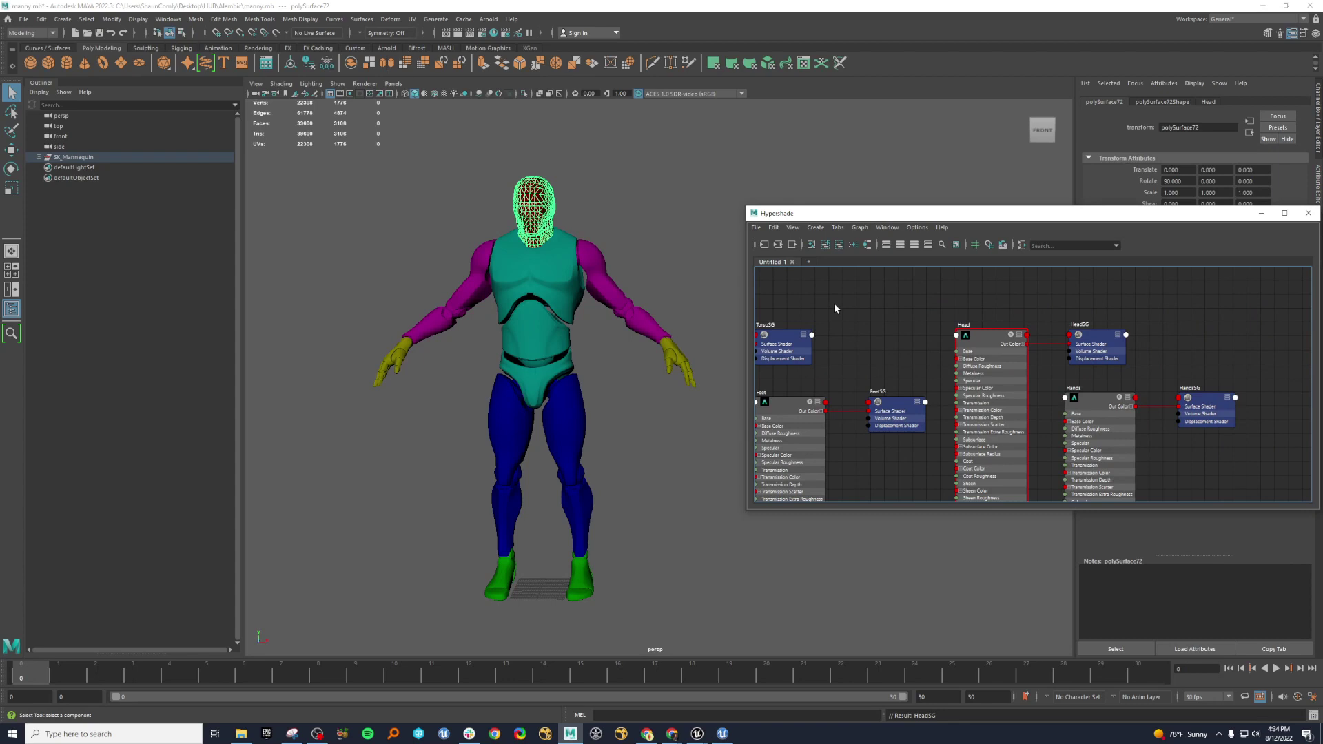
- Export the SK_Mannequin group to Alembic as Manny_faceLevel.abc in the HUB folder, with UV Write and Write Face Sets enabled
{"action": "left_click", "coordinate": [93, 157]}
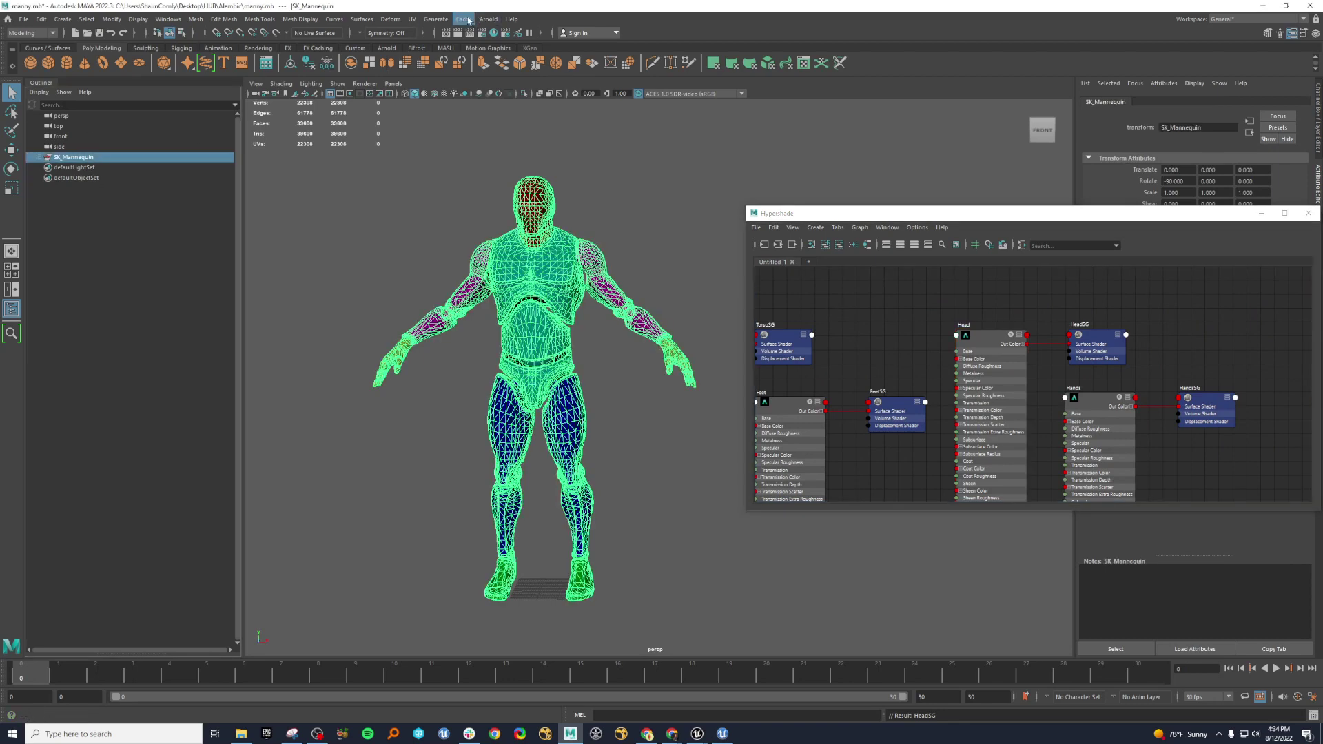
{"action": "left_click", "coordinate": [468, 21]}
{"action": "mouse_move", "coordinate": [496, 41]}
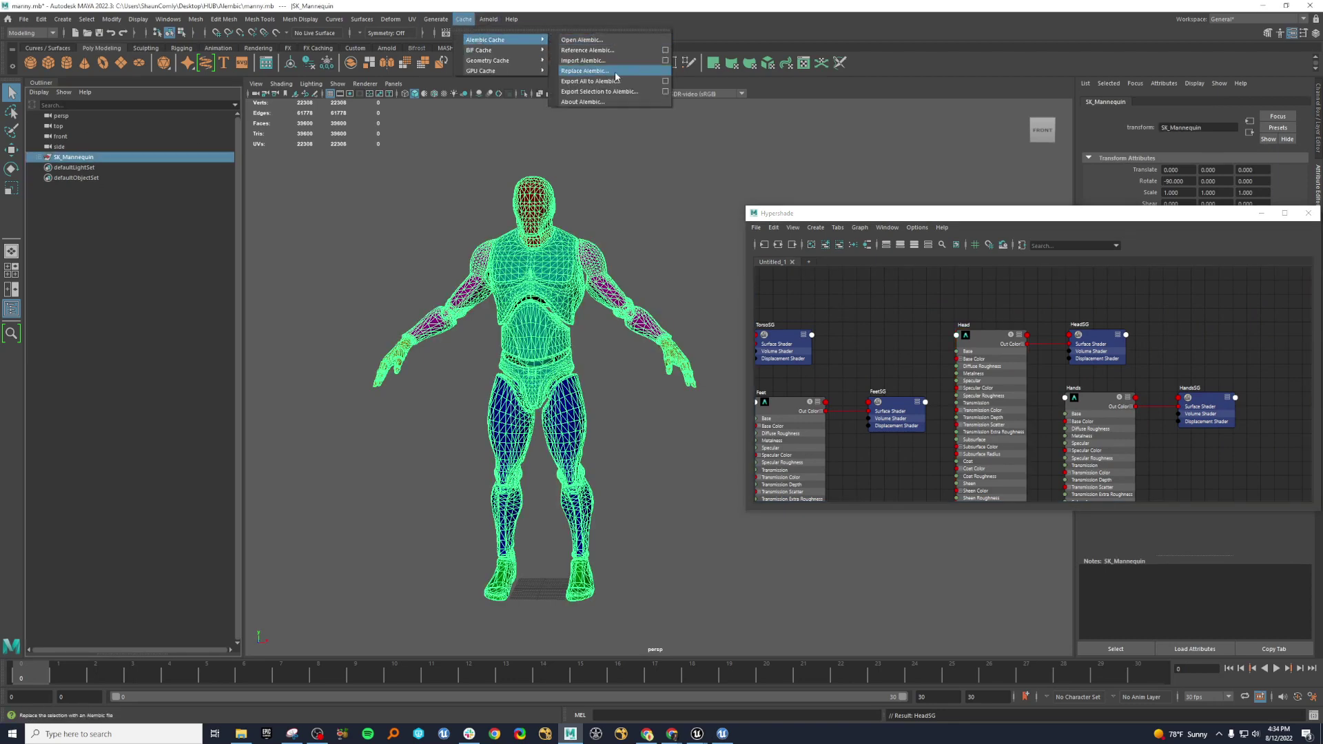
{"action": "left_click", "coordinate": [603, 92]}
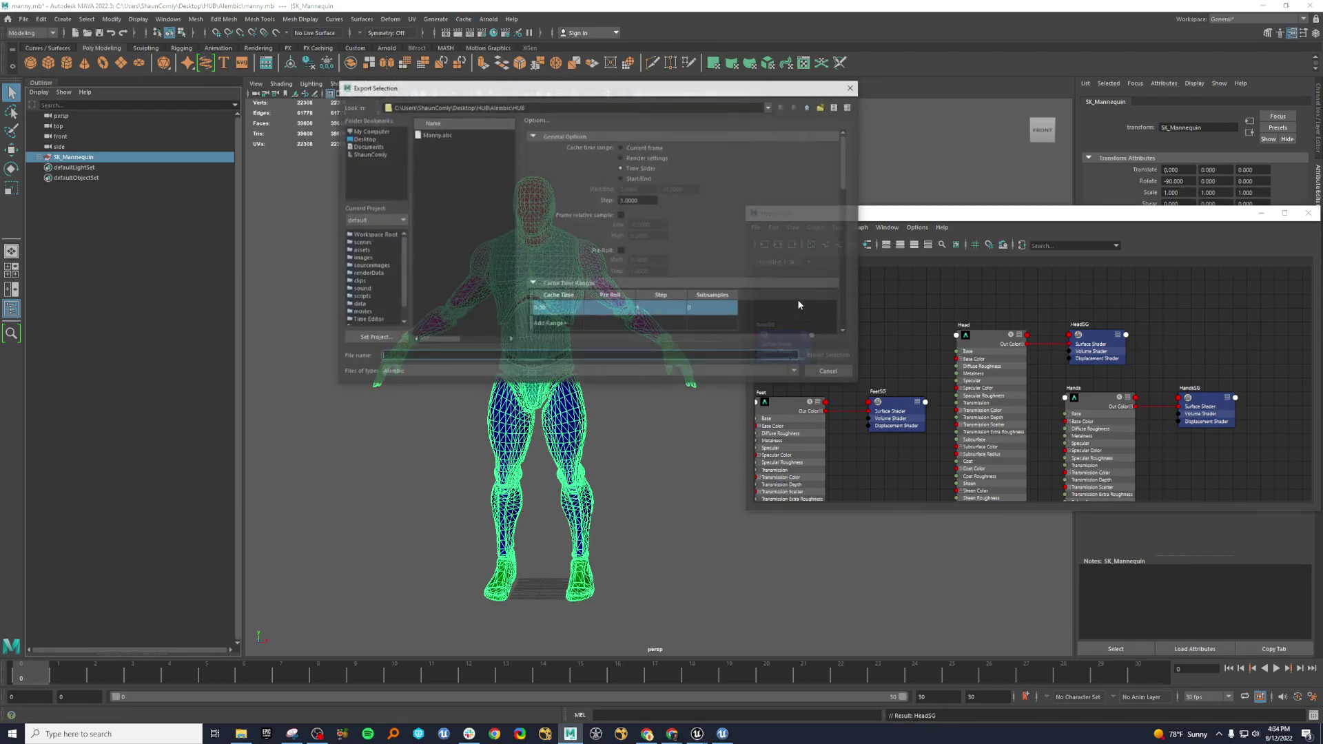
{"action": "left_click", "coordinate": [442, 135]}
{"action": "left_click", "coordinate": [399, 356]}
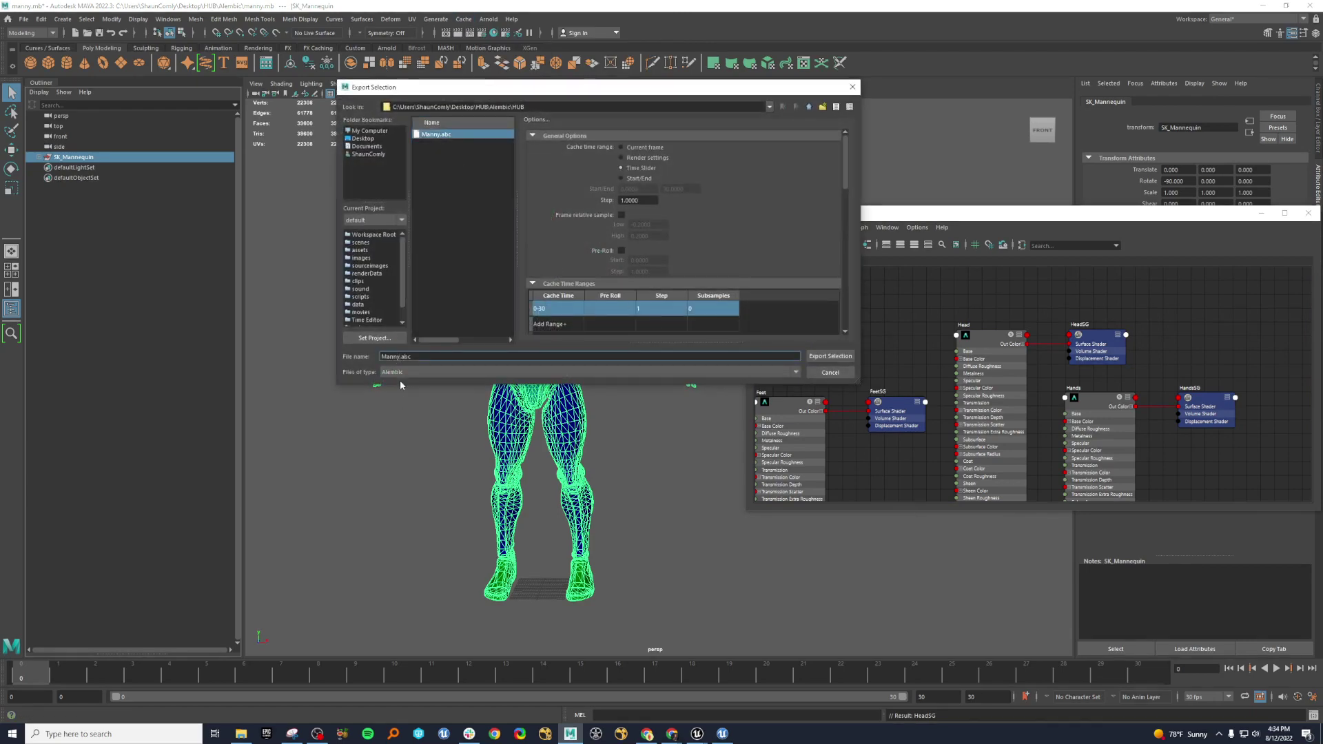
{"action": "type", "text": "_faceLevel"}
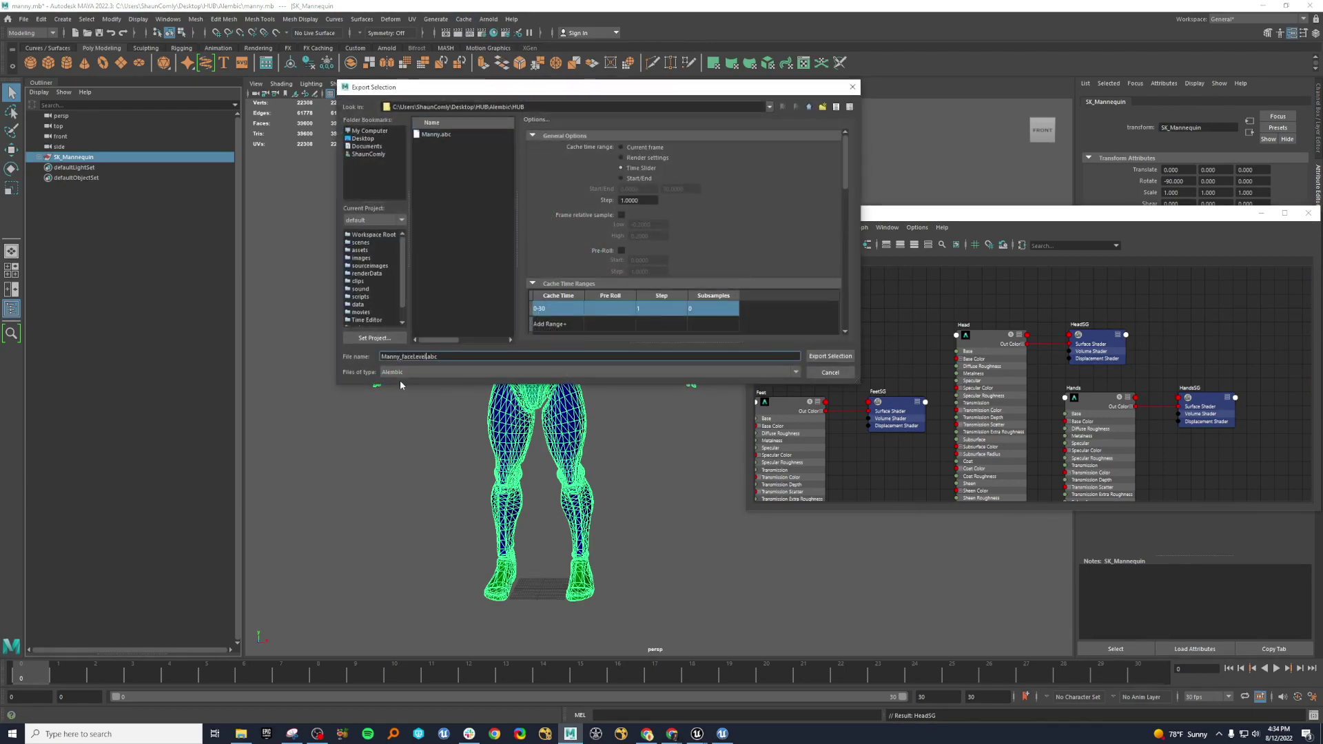
{"action": "scroll", "coordinate": [689, 209], "scroll_direction": "down", "scroll_amount": 10}
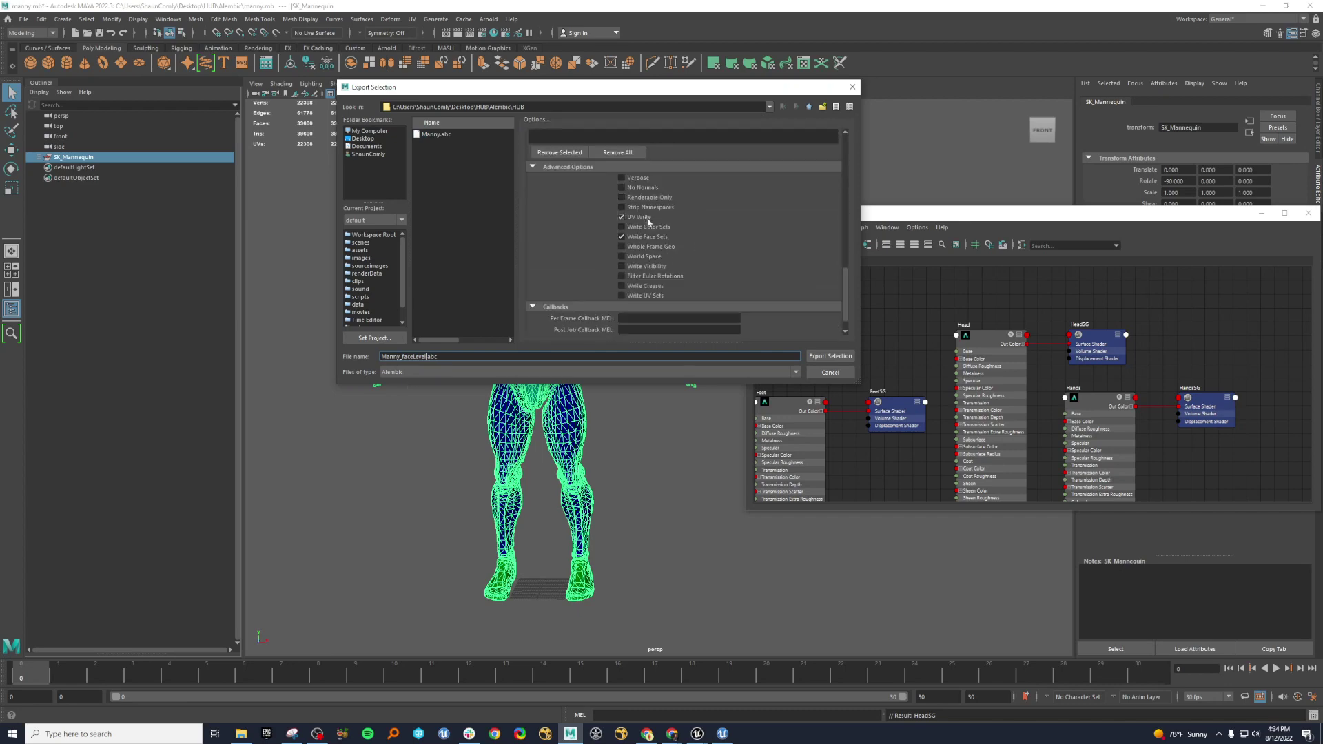
{"action": "left_click", "coordinate": [831, 356]}
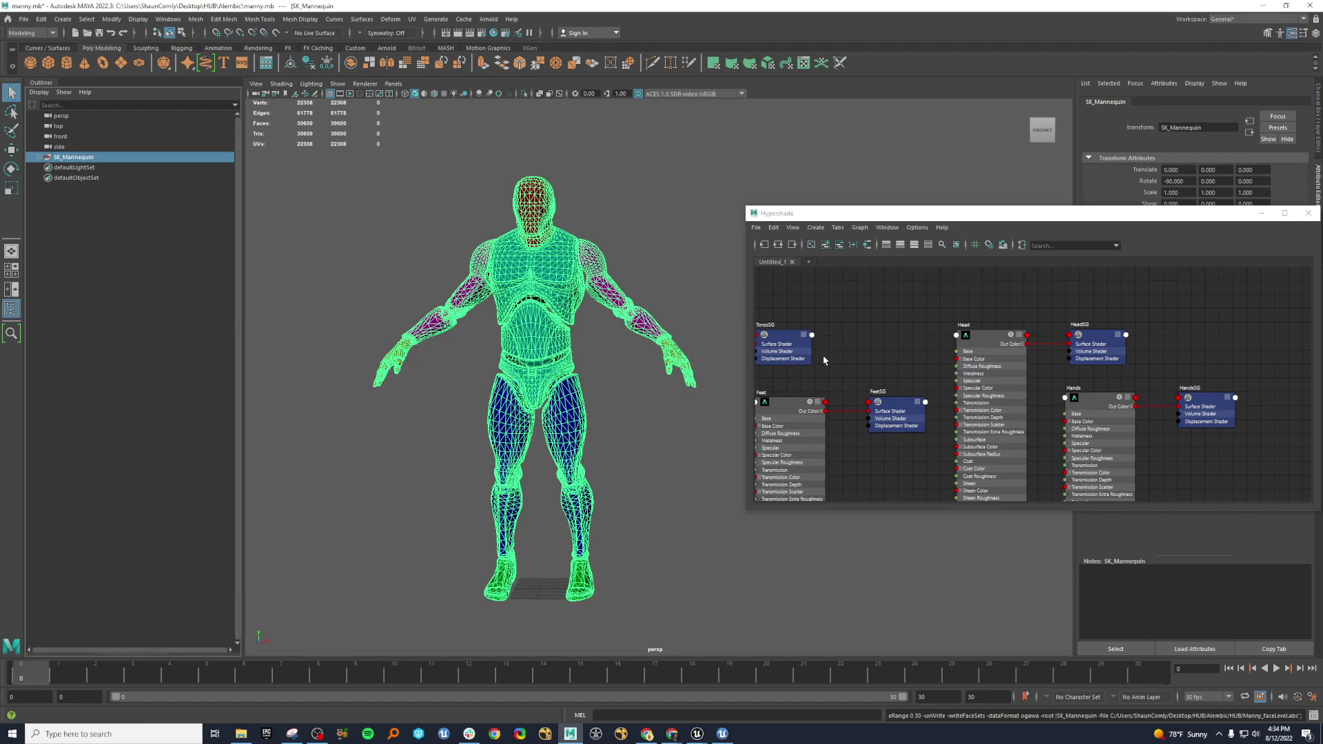
- Switch to Unreal Engine and force delete the Manny static mesh from the HUB/Alembic folder
{"action": "mouse_move", "coordinate": [697, 733]}
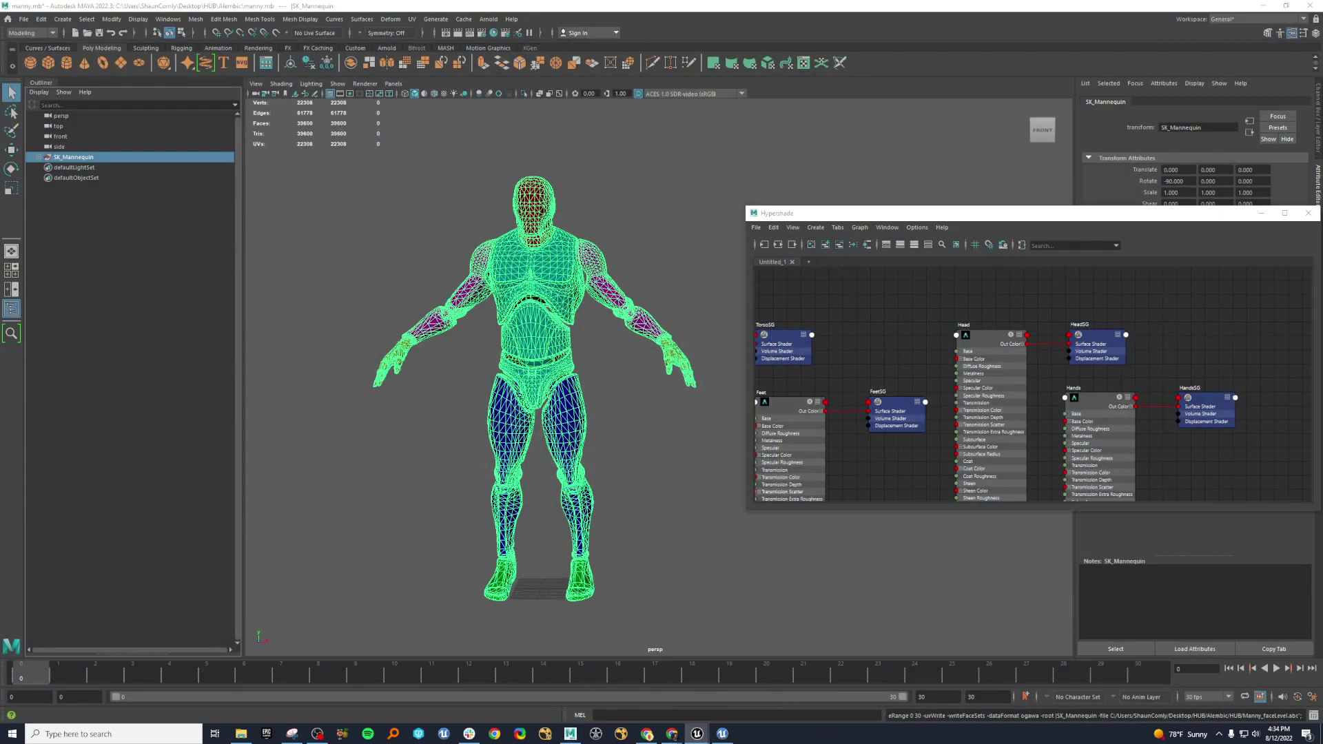
{"action": "left_click_drag", "start_coordinate": [0, 448], "coordinate": [797, 362]}
{"action": "left_click_drag", "start_coordinate": [0, 230], "coordinate": [568, 108]}
{"action": "key", "text": "Delete"}
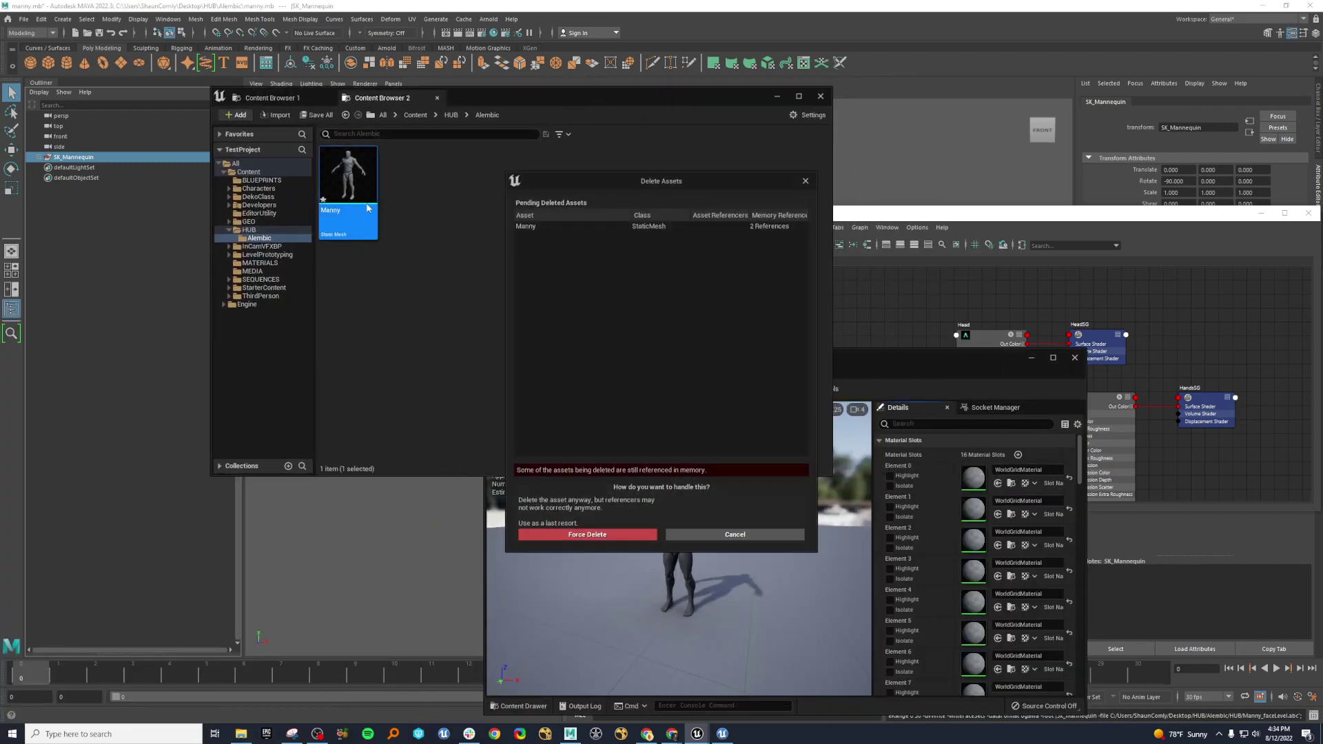
{"action": "left_click", "coordinate": [635, 535]}
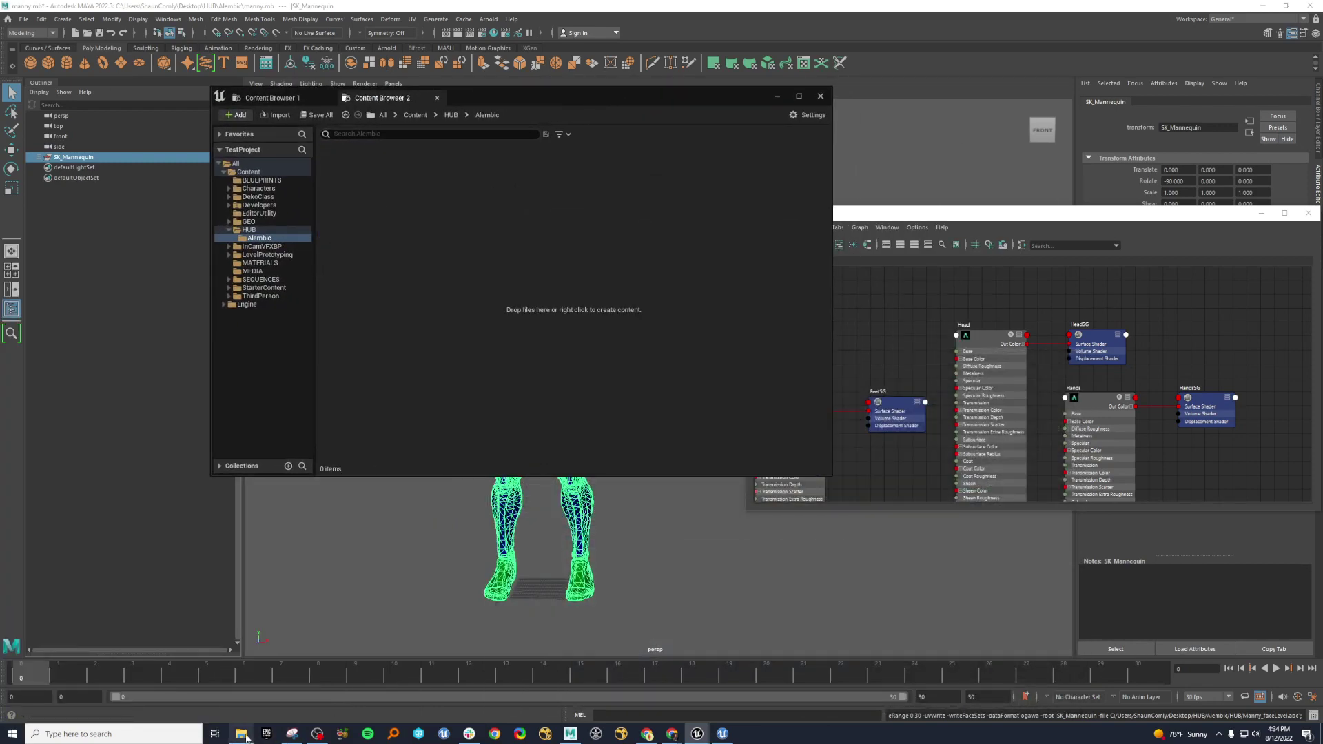
- Import Manny_faceLevel.abc into the HUB/Alembic folder as a static mesh with Create Materials enabled
{"action": "left_click_drag", "start_coordinate": [0, 265], "coordinate": [1035, 414]}
{"action": "left_click_drag", "start_coordinate": [971, 484], "coordinate": [558, 315]}
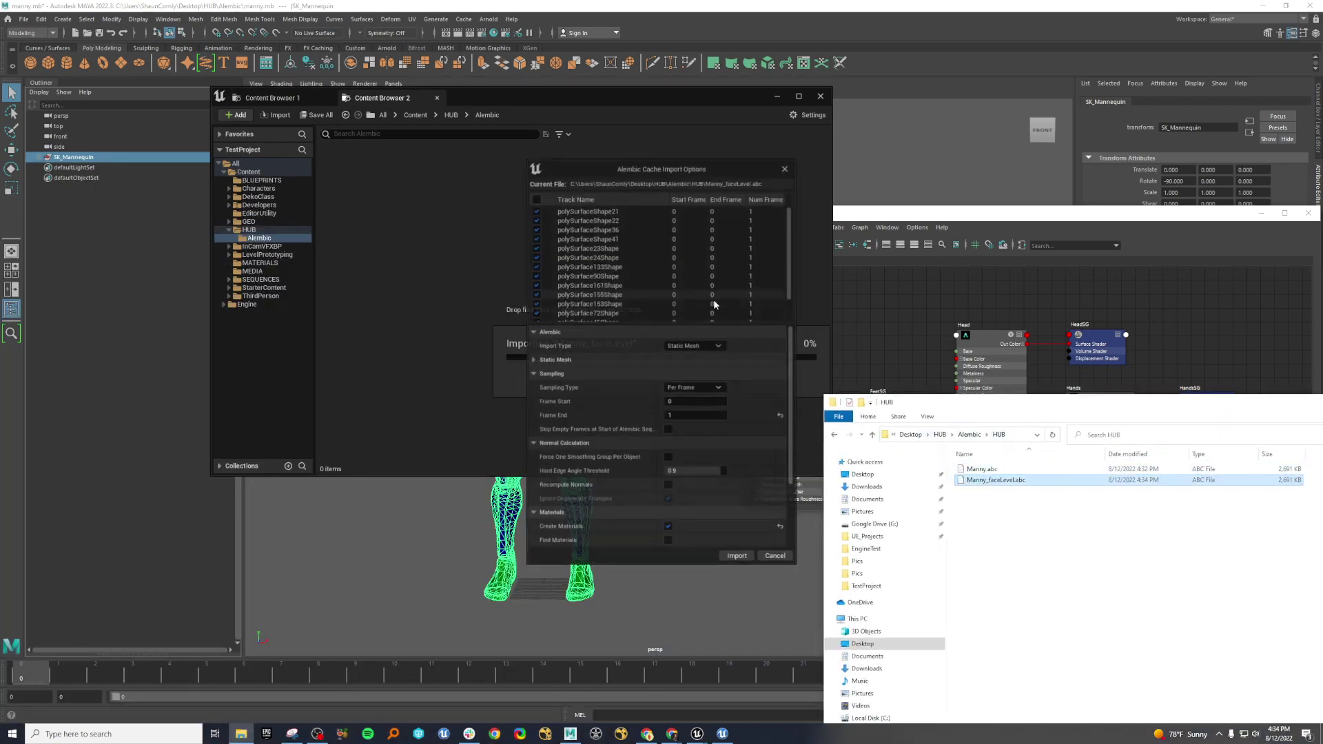
{"action": "left_click", "coordinate": [736, 556]}
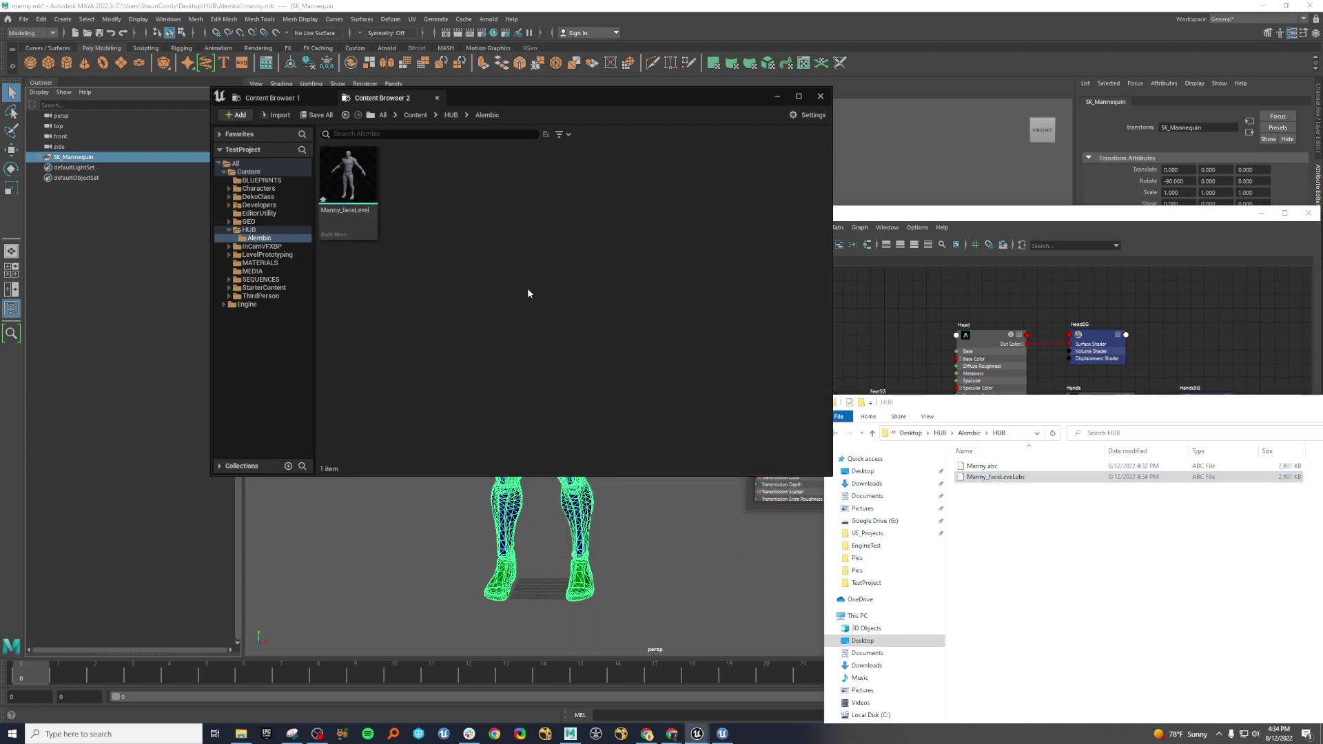
- Open the Manny_faceLevel static mesh to inspect its material slots, and move the Unreal and file windows off the Maya scene
{"action": "double_click", "coordinate": [348, 176]}
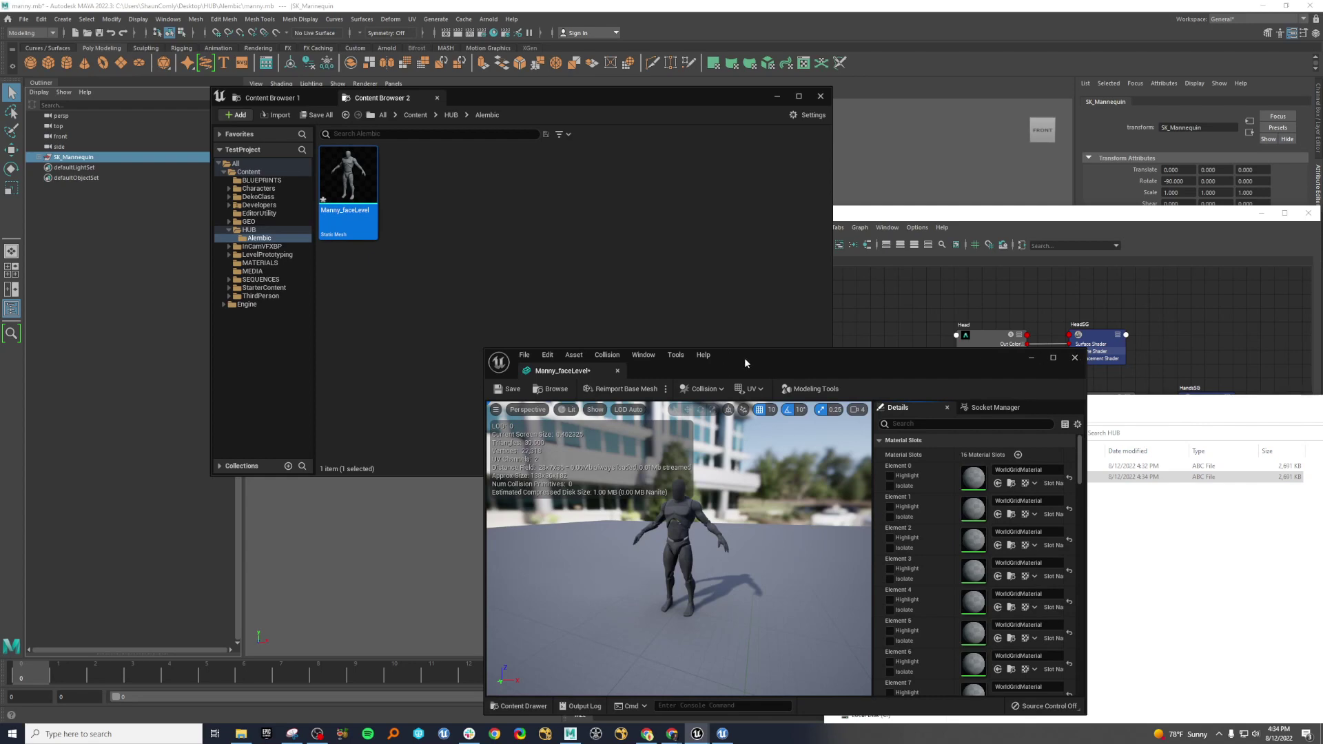
{"action": "left_click_drag", "start_coordinate": [744, 363], "coordinate": [0, 358]}
{"action": "left_click_drag", "start_coordinate": [525, 98], "coordinate": [0, 98]}
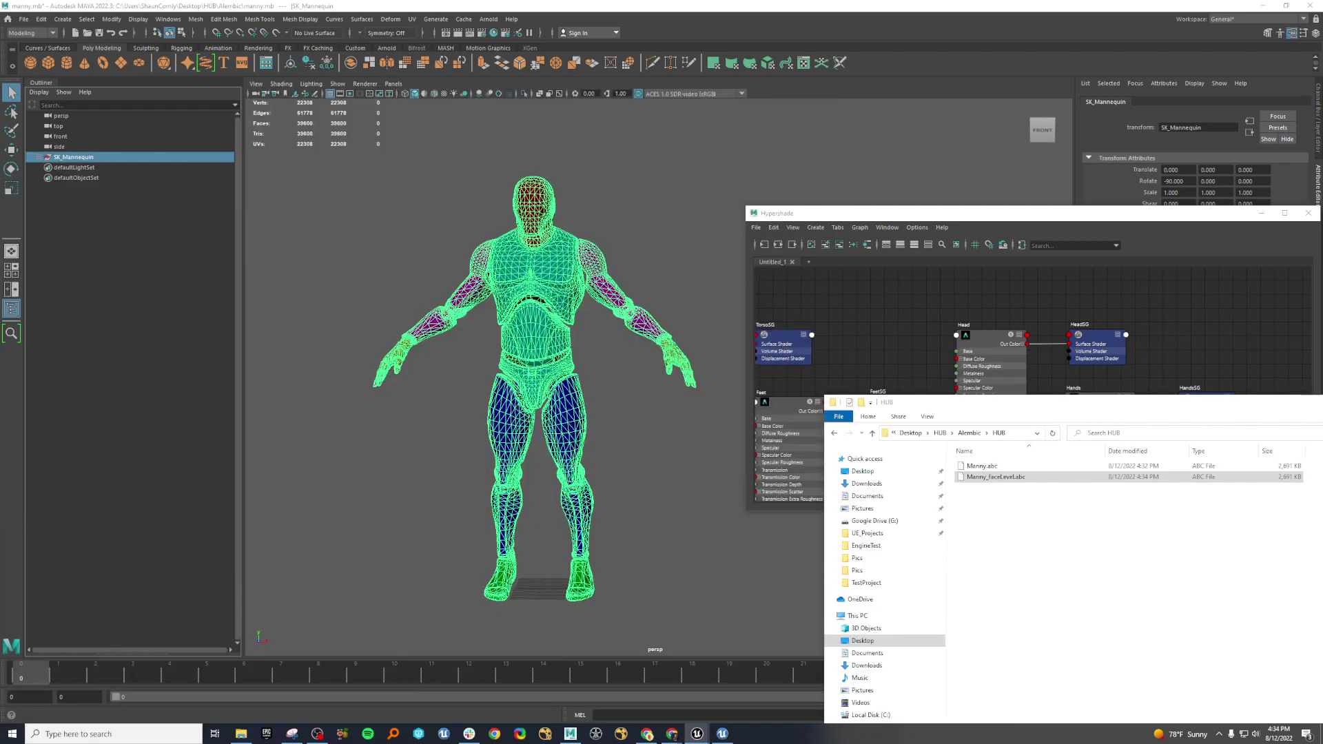
{"action": "left_click_drag", "start_coordinate": [1113, 407], "coordinate": [1322, 407]}
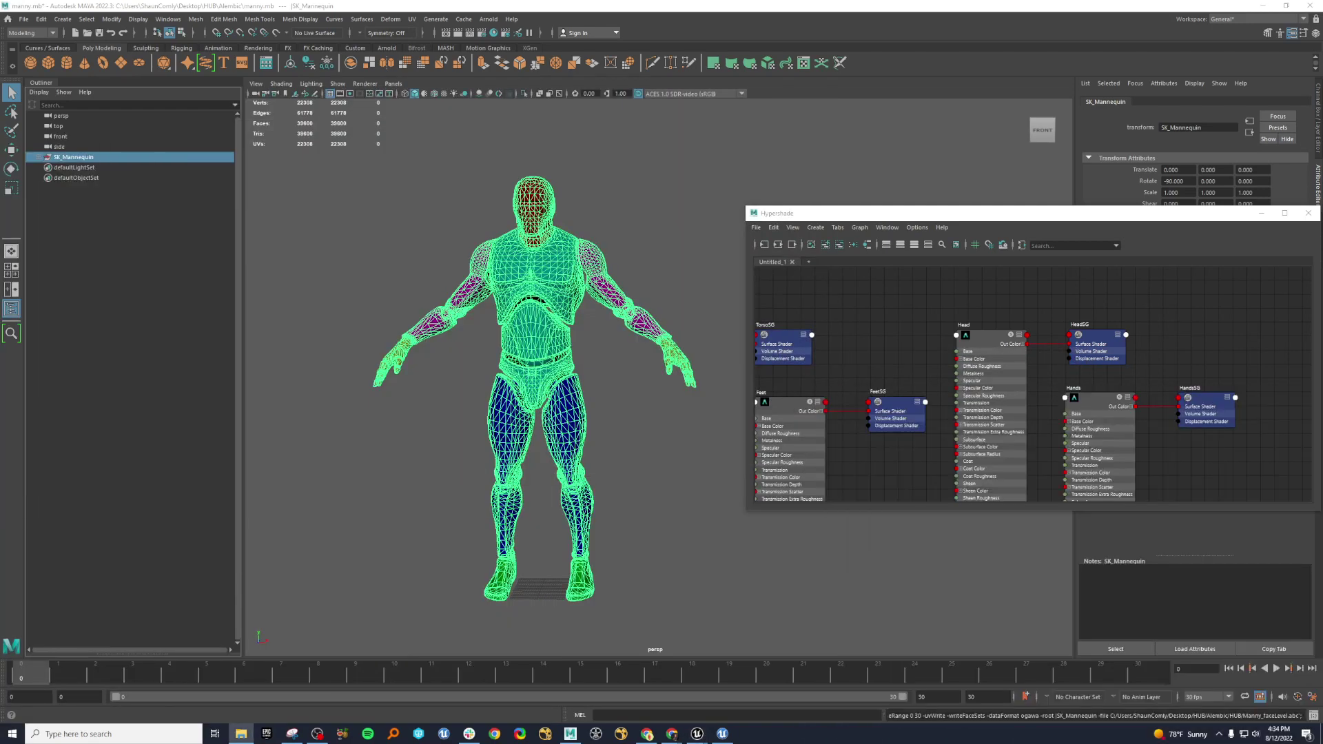
- Assign the Torso material to all faces of the mannequin's chest piece and return to object selection mode
{"action": "left_click", "coordinate": [678, 268]}
{"action": "left_click", "coordinate": [560, 286]}
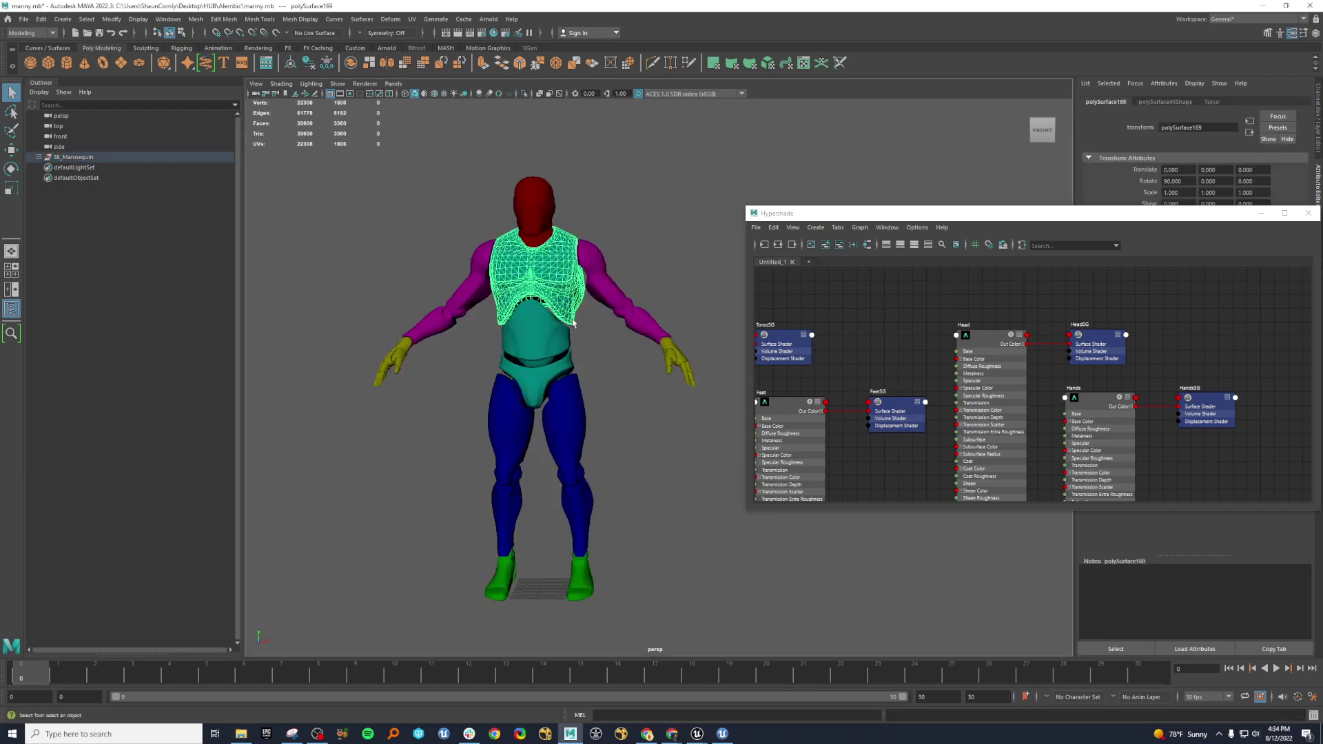
{"action": "right_click_drag", "start_coordinate": [553, 293], "coordinate": [592, 304]}
{"action": "left_click_drag", "start_coordinate": [448, 184], "coordinate": [627, 371]}
{"action": "middle_click_drag", "start_coordinate": [948, 363], "coordinate": [1198, 349], "text": "alt"}
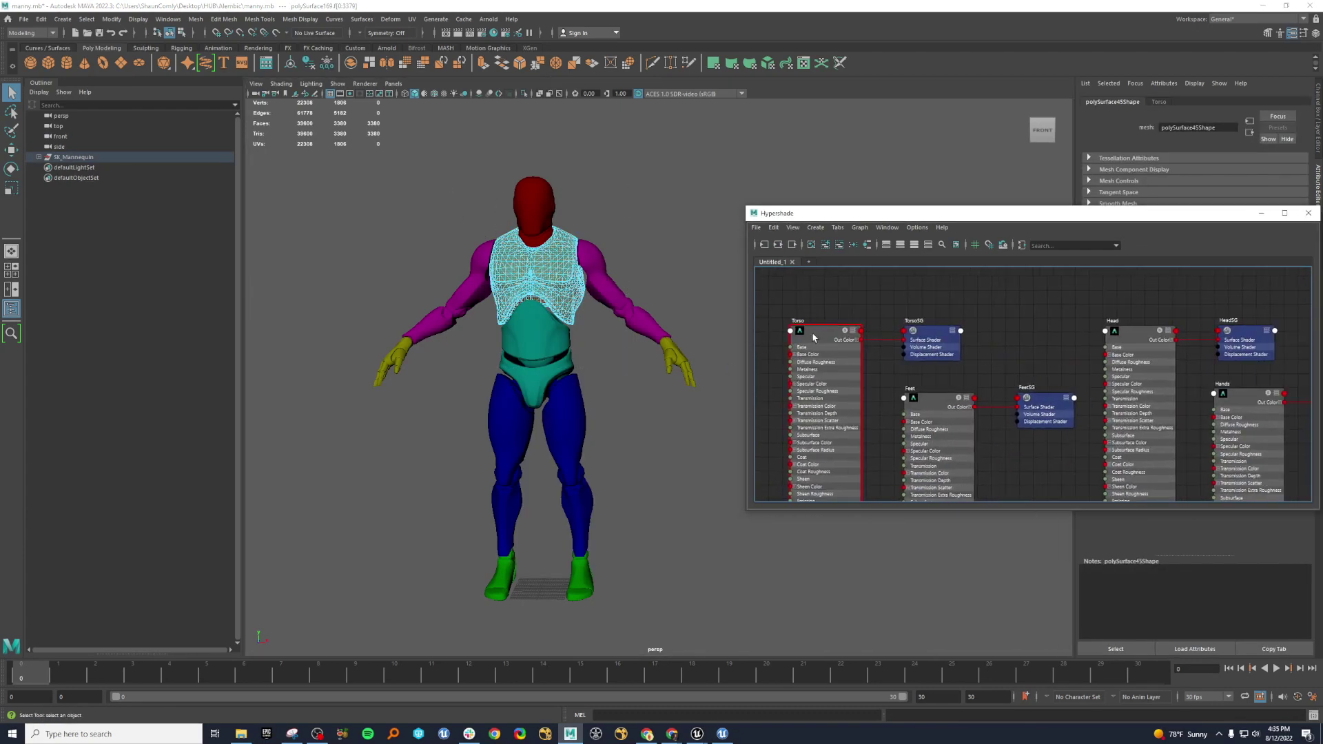
{"action": "right_click", "coordinate": [816, 330]}
{"action": "left_click", "coordinate": [815, 303]}
{"action": "left_click", "coordinate": [648, 254]}
{"action": "key", "text": "F8"}
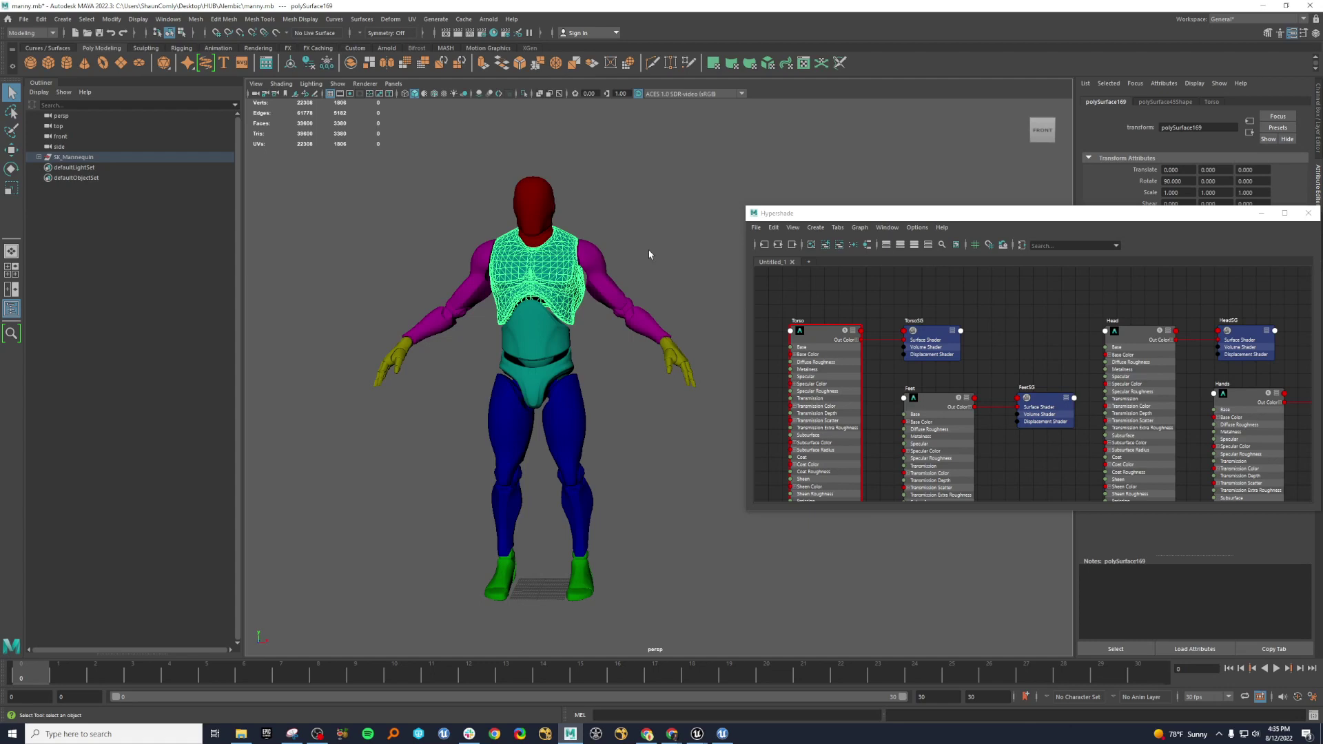
- Create a new standard surface material in Hypershade and place its nodes in the empty area below the existing materials
{"action": "middle_click_drag", "start_coordinate": [910, 333], "coordinate": [879, 346], "text": "alt"}
{"action": "key", "text": "Tab"}
{"action": "type", "text": "sta"}
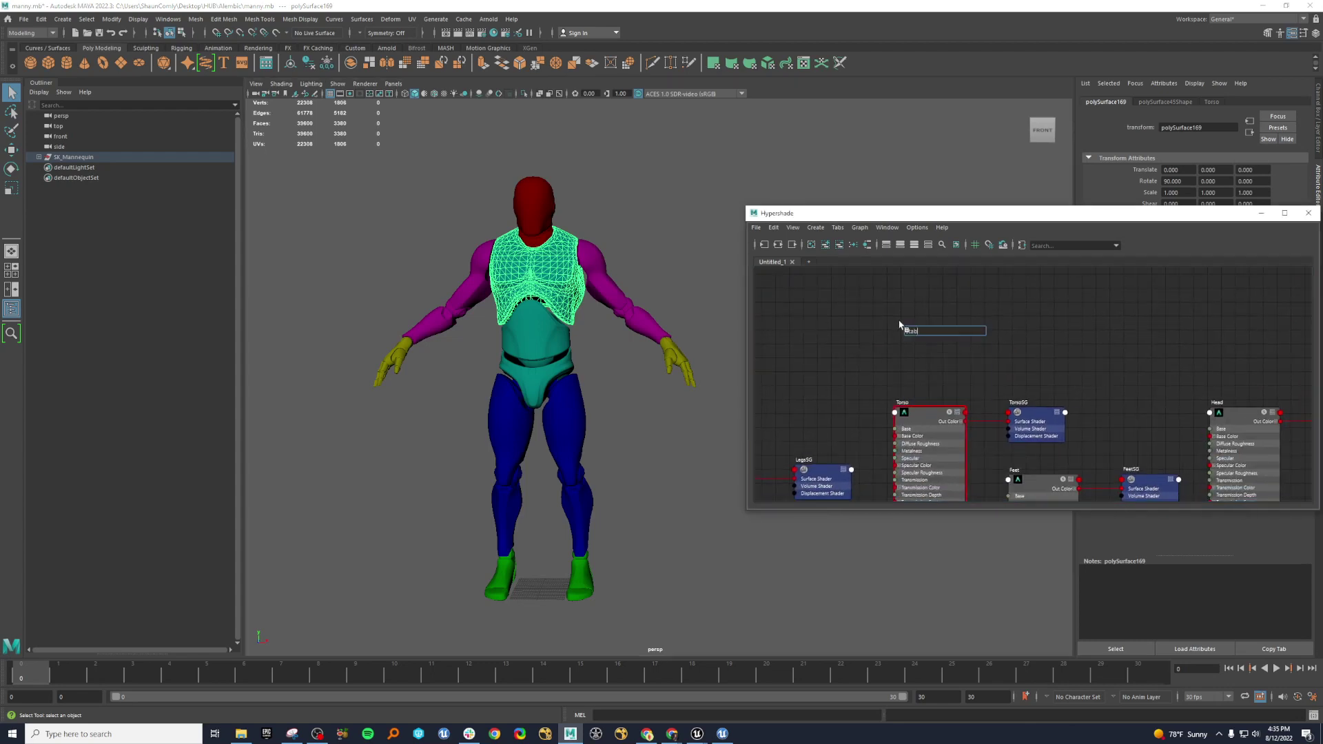
{"action": "key", "text": "Return"}
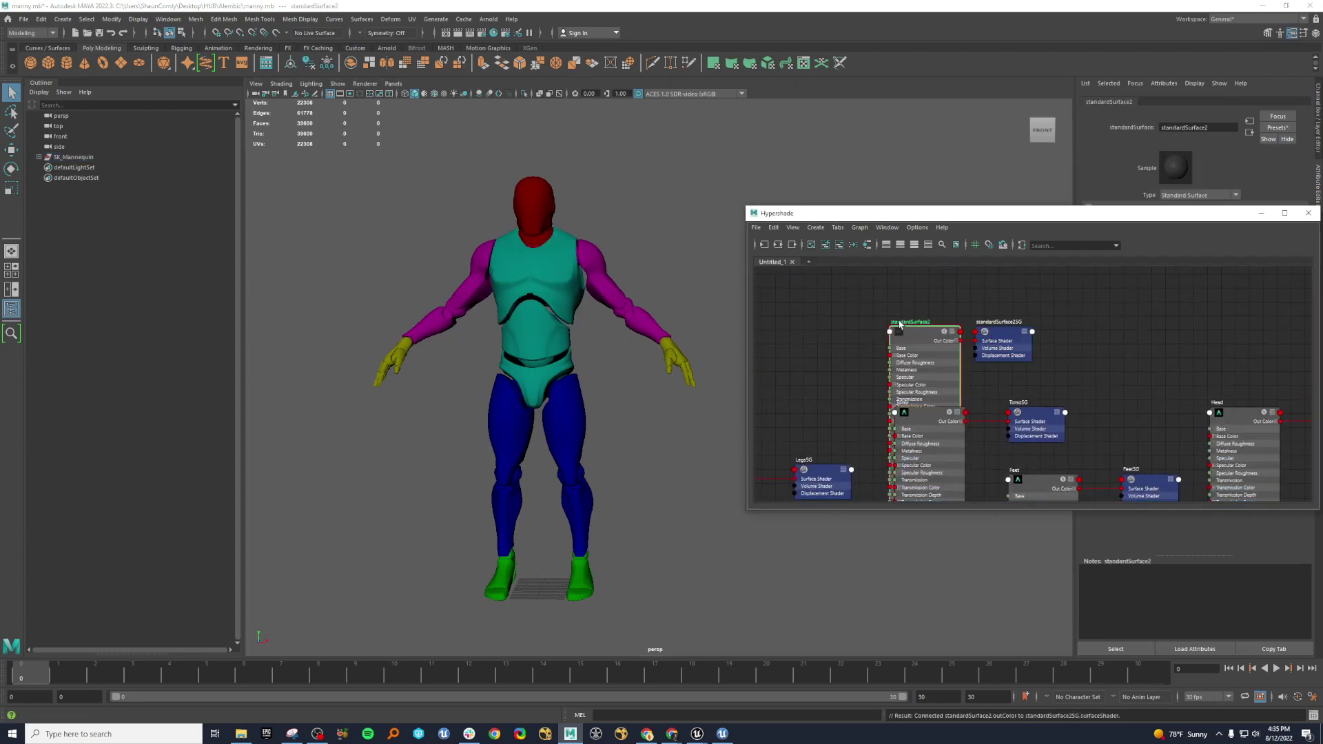
{"action": "scroll", "coordinate": [957, 325], "scroll_direction": "down", "scroll_amount": 5}
{"action": "scroll", "coordinate": [958, 326], "scroll_direction": "up", "scroll_amount": 4}
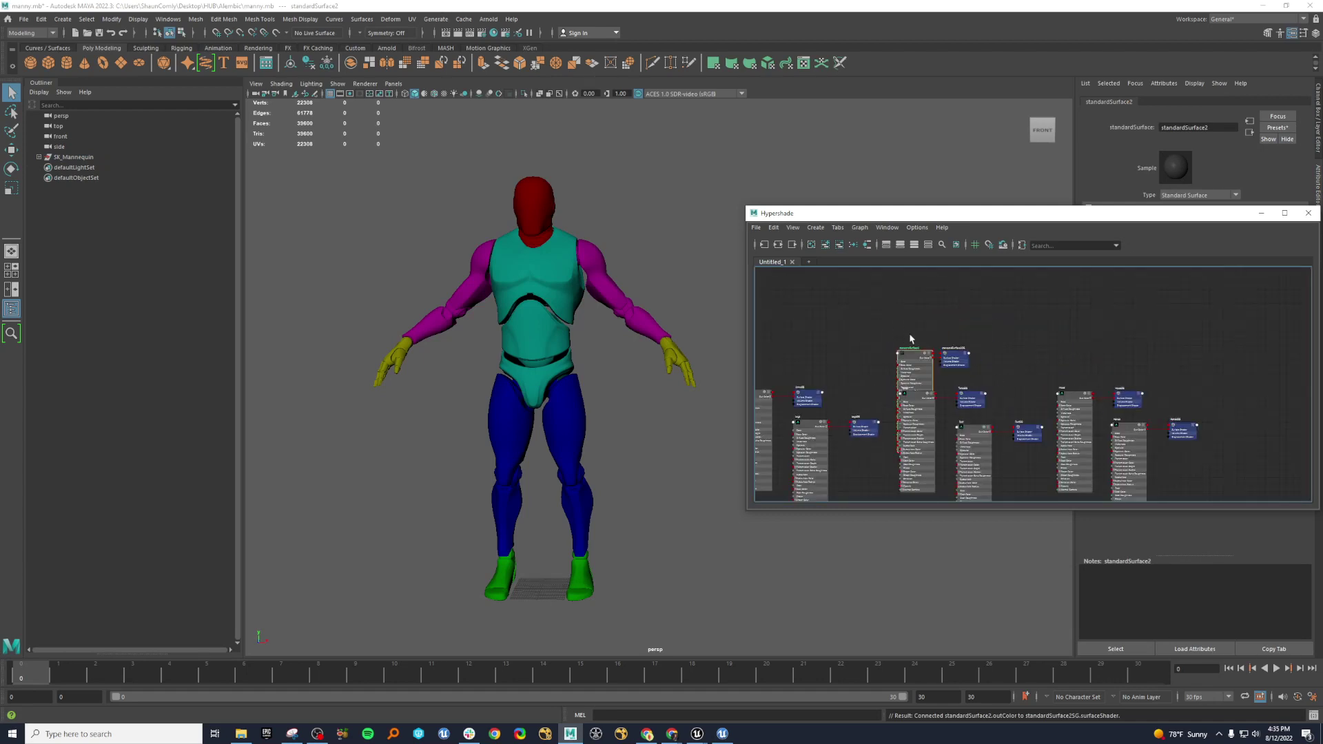
{"action": "left_click_drag", "start_coordinate": [921, 358], "coordinate": [858, 454]}
{"action": "middle_click_drag", "start_coordinate": [860, 400], "coordinate": [897, 276], "text": "alt"}
{"action": "left_click_drag", "start_coordinate": [898, 325], "coordinate": [889, 410]}
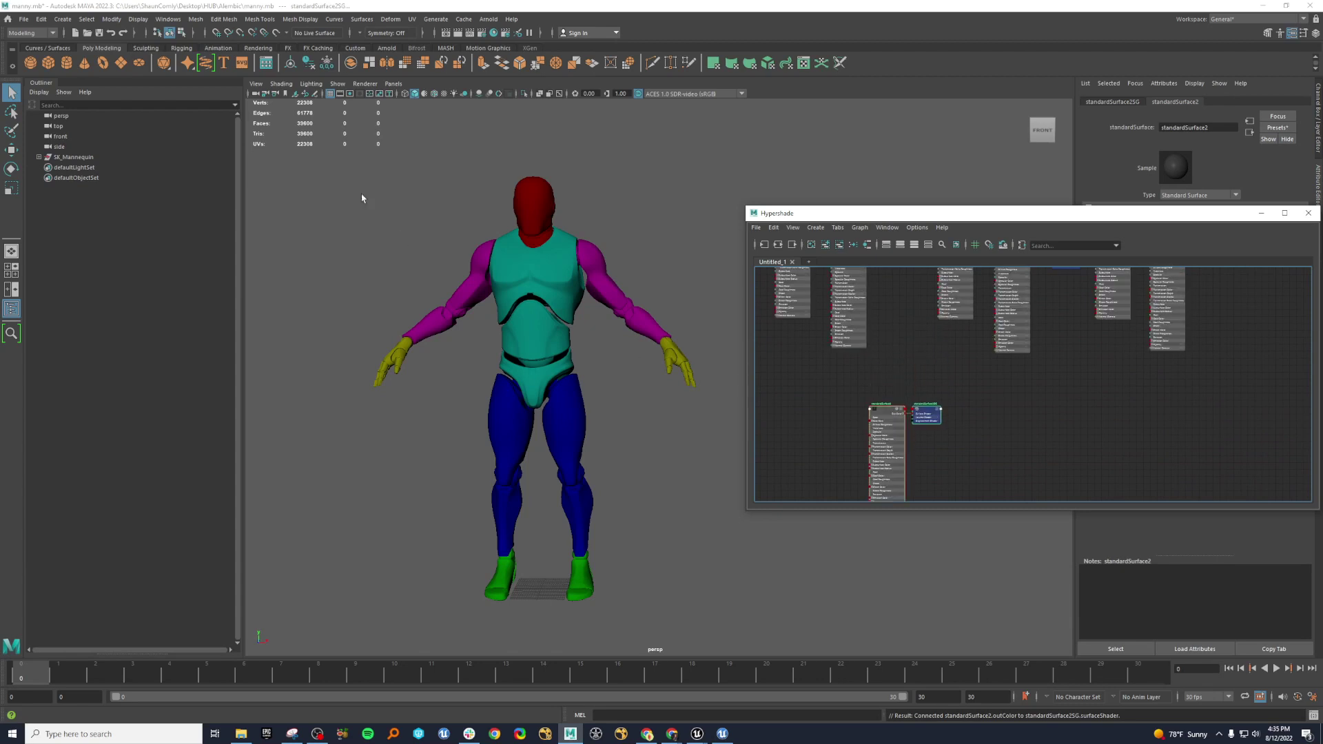
- Assign the new standard surface material to all of the mannequin's pieces and clear the selection
{"action": "left_click_drag", "start_coordinate": [319, 142], "coordinate": [684, 656]}
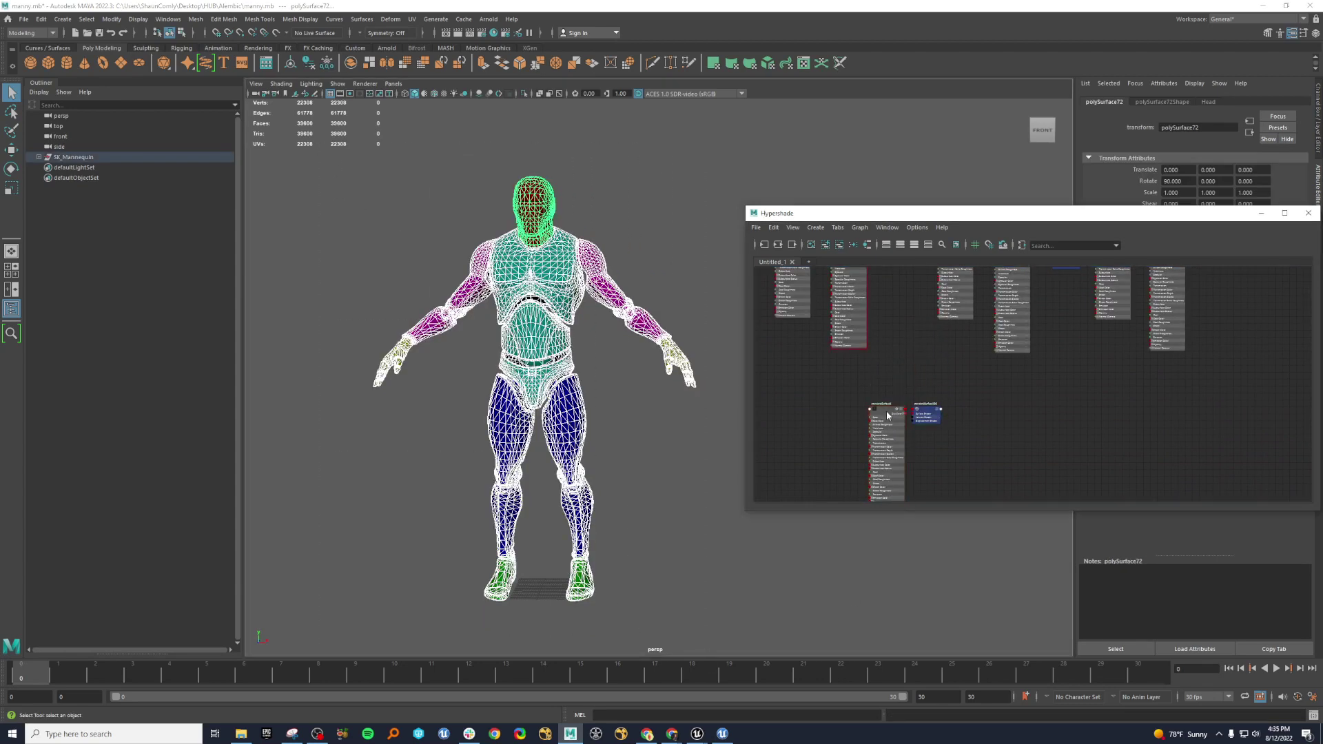
{"action": "right_click_drag", "start_coordinate": [889, 412], "coordinate": [880, 365]}
{"action": "left_click", "coordinate": [672, 323]}
- Assign the Head material to all faces of the mannequin's head piece and return to object selection mode
{"action": "left_click", "coordinate": [542, 200]}
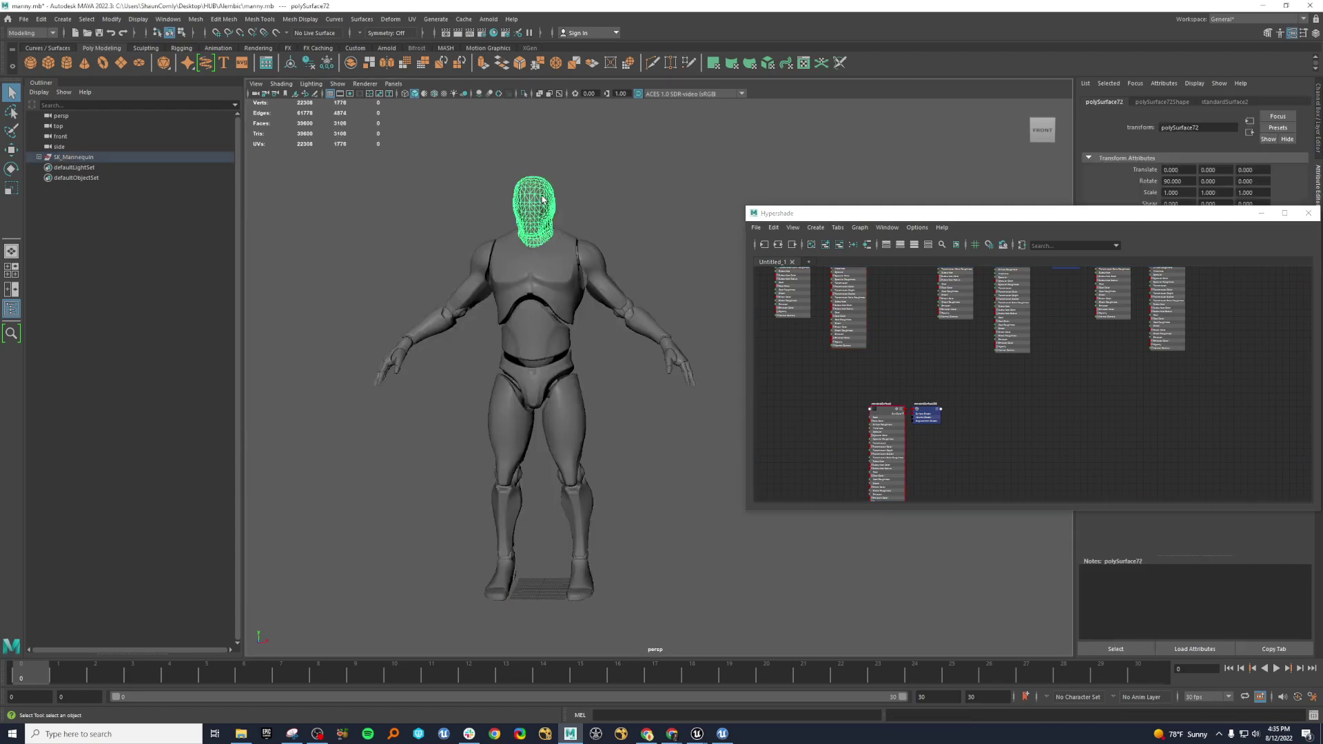
{"action": "key", "text": "F8"}
{"action": "left_click_drag", "start_coordinate": [479, 153], "coordinate": [600, 291]}
{"action": "scroll", "coordinate": [934, 372], "scroll_direction": "up", "scroll_amount": 5}
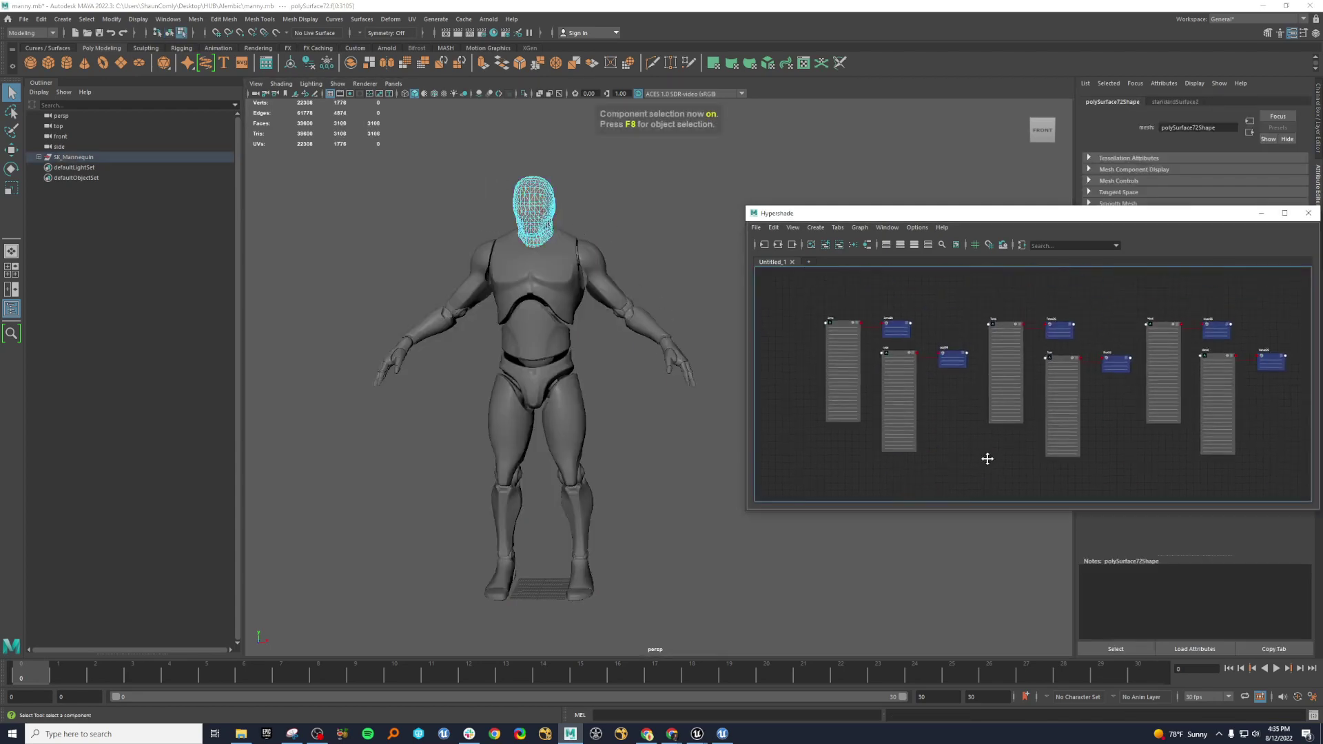
{"action": "middle_click_drag", "start_coordinate": [1045, 366], "coordinate": [802, 387], "text": "alt"}
{"action": "middle_click_drag", "start_coordinate": [1146, 341], "coordinate": [891, 287], "text": "alt"}
{"action": "middle_click_drag", "start_coordinate": [1046, 331], "coordinate": [833, 390], "text": "alt"}
{"action": "right_click_drag", "start_coordinate": [1022, 352], "coordinate": [1016, 300]}
{"action": "scroll", "coordinate": [1016, 298], "scroll_direction": "up", "scroll_amount": 2}
{"action": "key", "text": "F8"}
{"action": "key", "text": "F8"}
{"action": "left_click", "coordinate": [644, 214]}
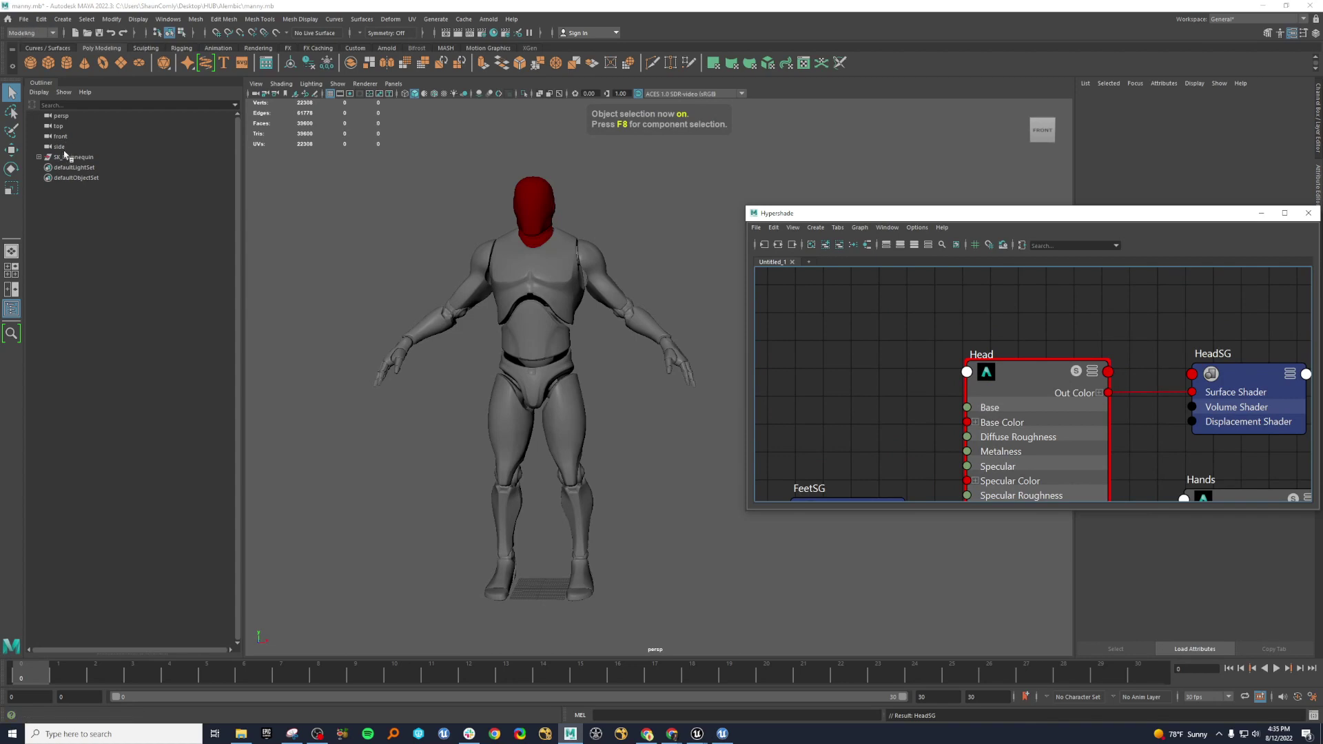
- Export the SK_Mannequin group as an Alembic cache named Manny_head
{"action": "left_click", "coordinate": [72, 157]}
{"action": "left_click", "coordinate": [465, 20]}
{"action": "mouse_move", "coordinate": [471, 41]}
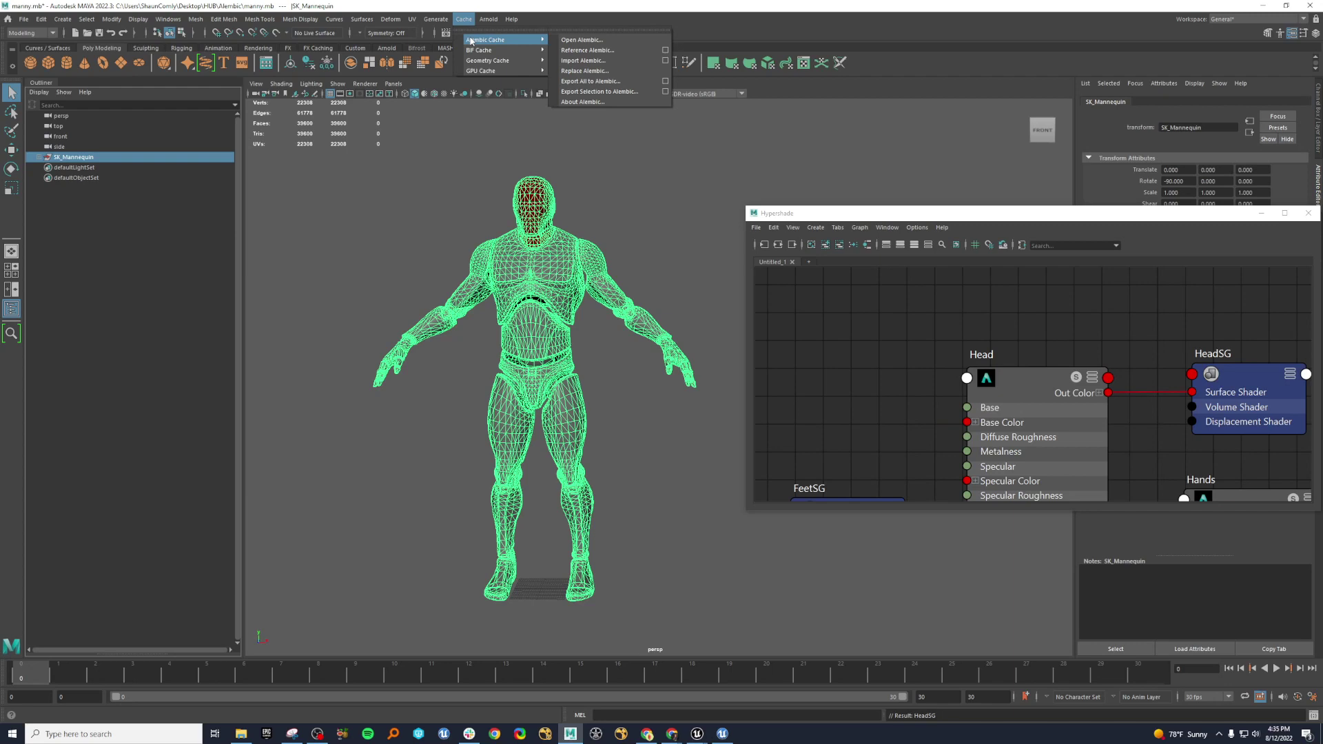
{"action": "left_click", "coordinate": [604, 92]}
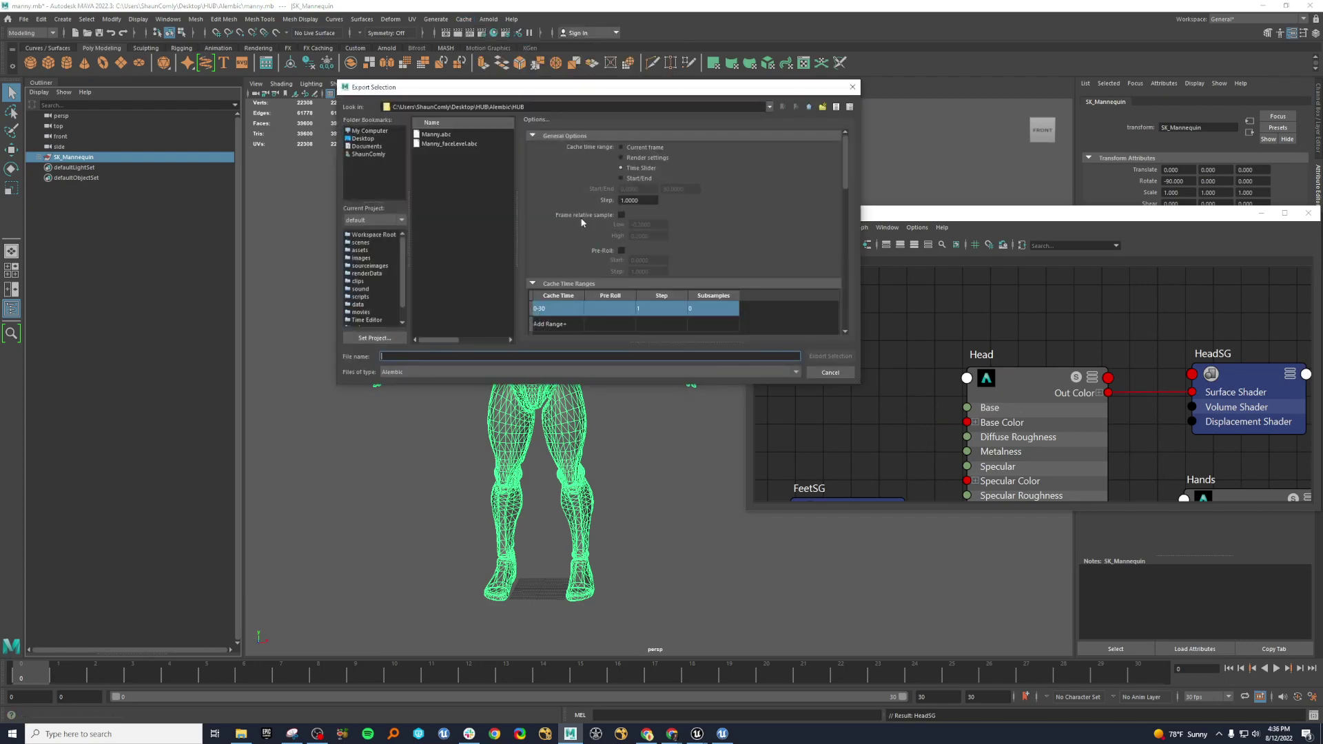
{"action": "left_click", "coordinate": [438, 145]}
{"action": "left_click", "coordinate": [427, 356]}
{"action": "key", "text": "BackSpace"}
{"action": "key", "text": "BackSpace"}
{"action": "key", "text": "BackSpace"}
{"action": "key", "text": "BackSpace"}
{"action": "type", "text": "head"}
{"action": "key", "text": "Return"}
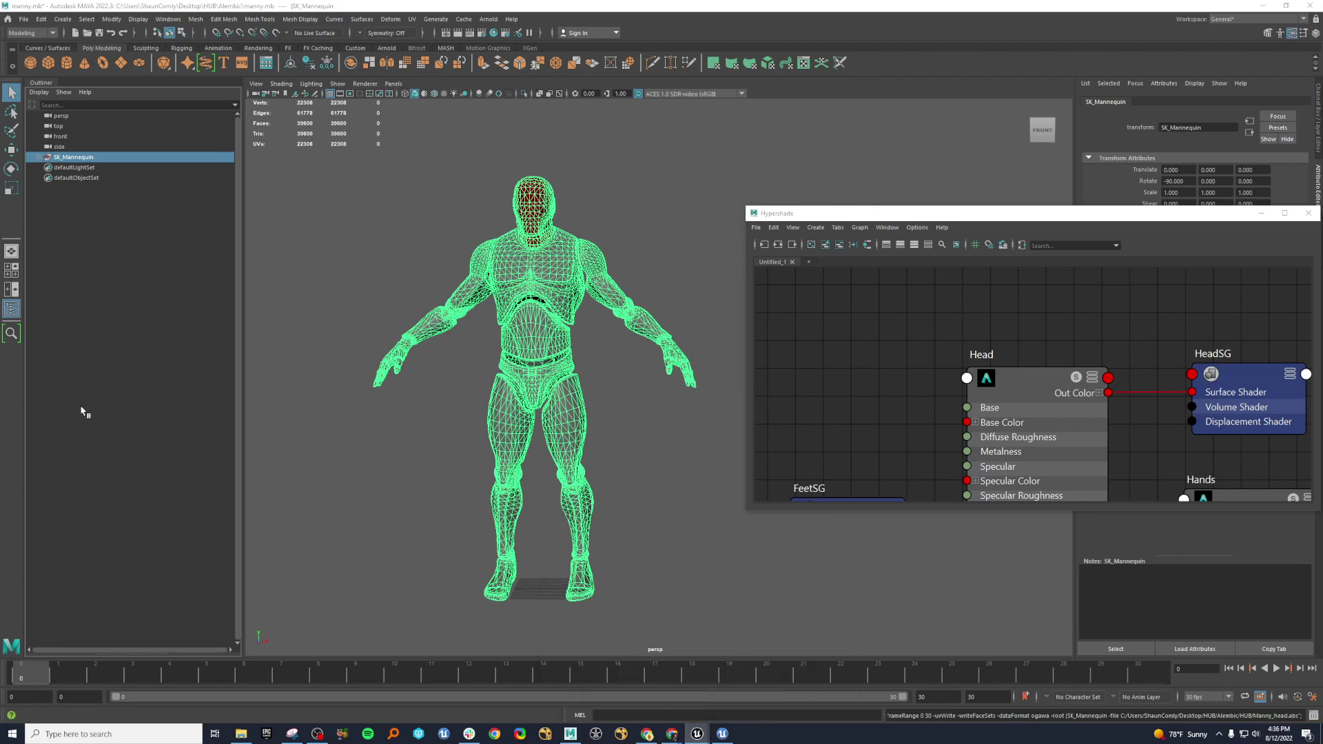
- Switch to Unreal's Content Browser and delete the Manny_faceLevel static mesh from the HUB/Alembic folder
{"action": "left_click_drag", "start_coordinate": [0, 270], "coordinate": [695, 238]}
{"action": "left_click", "coordinate": [251, 329]}
{"action": "left_click", "coordinate": [283, 388]}
{"action": "left_click", "coordinate": [346, 337]}
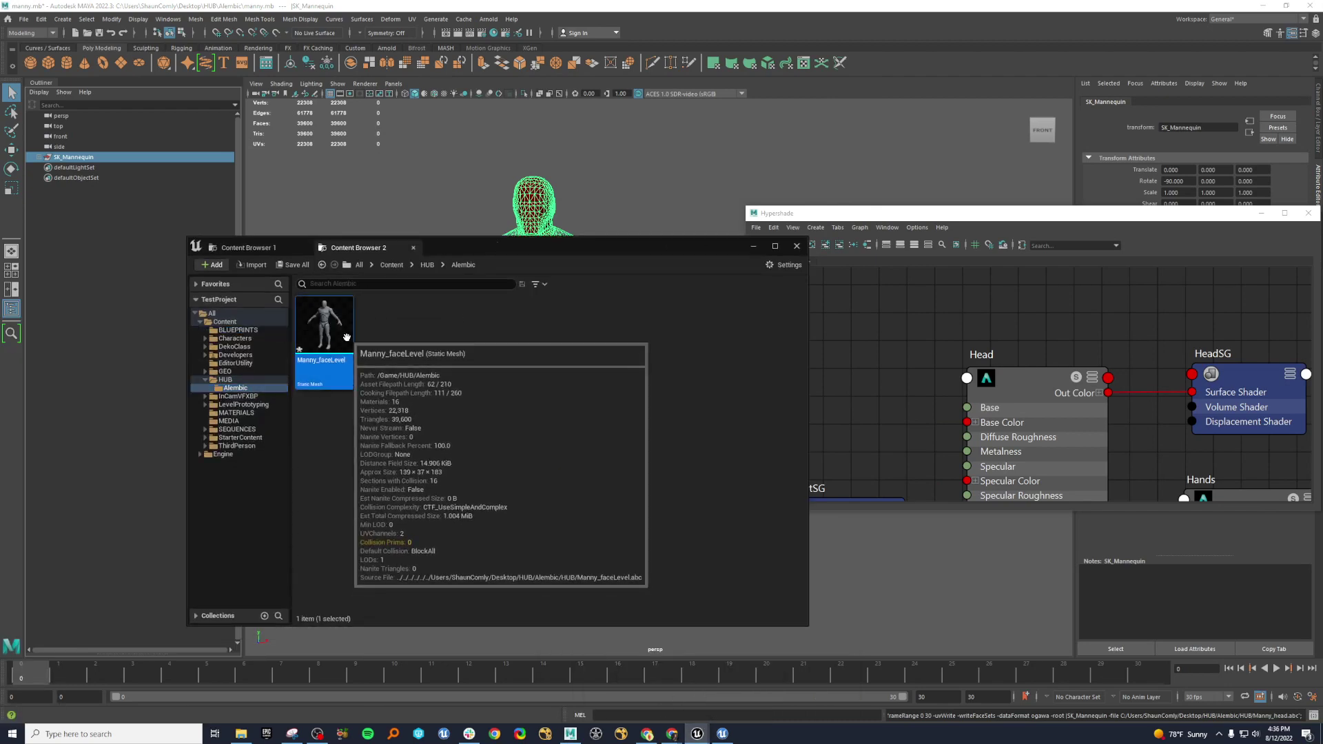
{"action": "key", "text": "Delete"}
{"action": "left_click", "coordinate": [602, 536]}
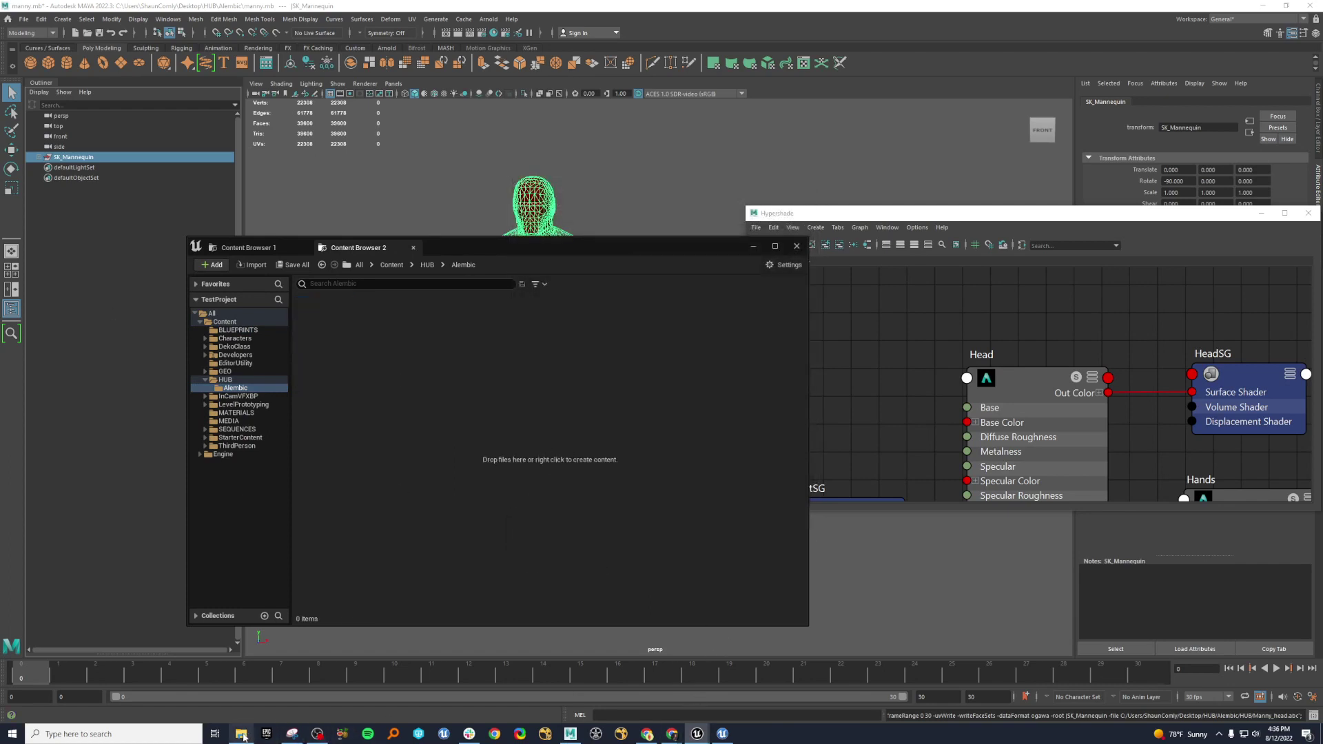
- Import Manny_head.abc into the HUB/Alembic folder as a static mesh with Create Materials enabled
{"action": "key", "text": "alt+Tab"}
{"action": "left_click_drag", "start_coordinate": [1092, 431], "coordinate": [610, 394]}
{"action": "left_click_drag", "start_coordinate": [985, 303], "coordinate": [1322, 303]}
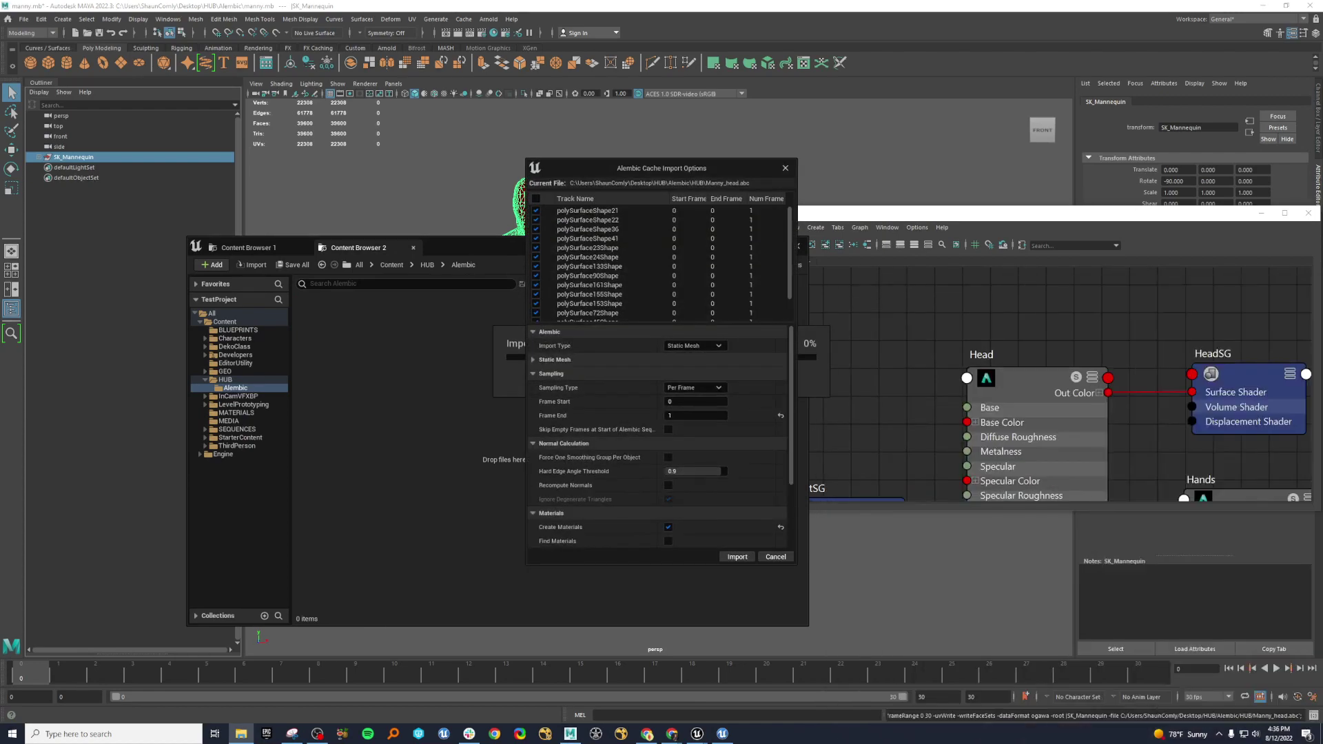
{"action": "left_click", "coordinate": [736, 557]}
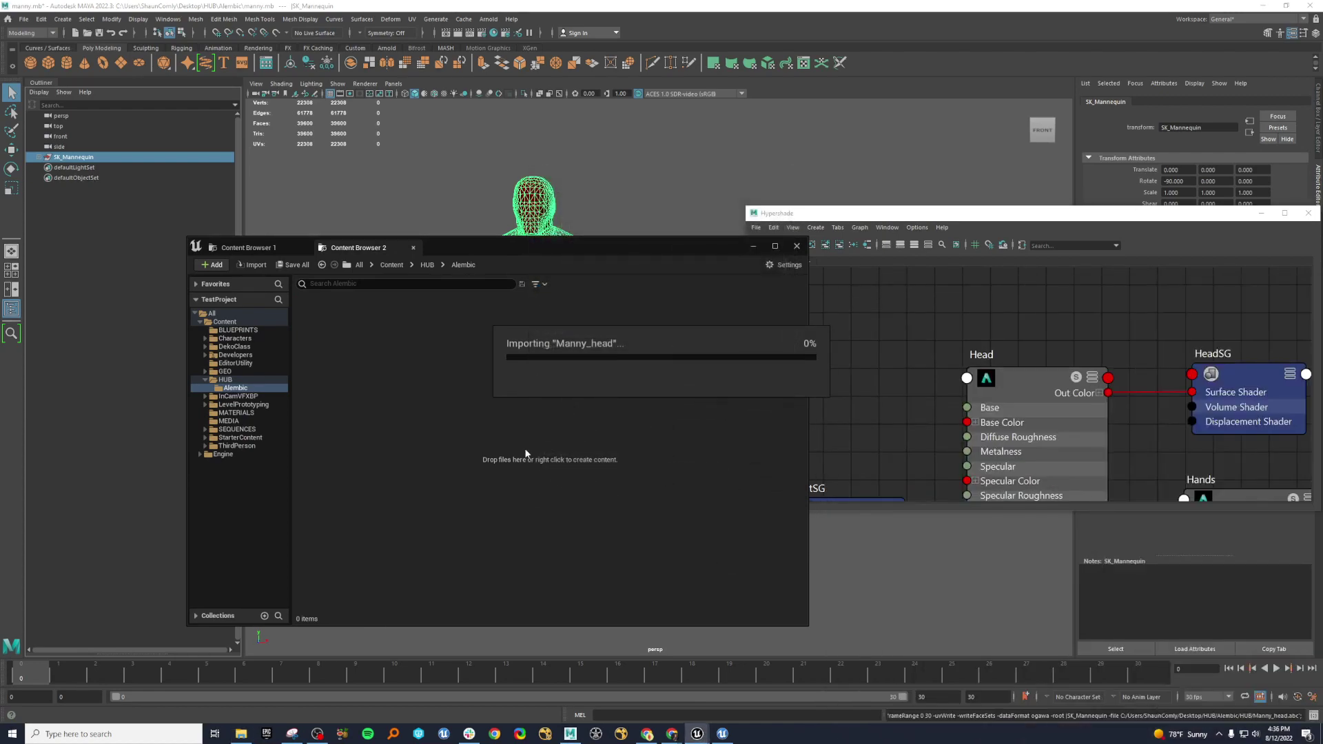
- Open the Manny_head static mesh, isolate and highlight its HeadSG material slot to check the faces it covers, and close the mesh
{"action": "left_click", "coordinate": [348, 335]}
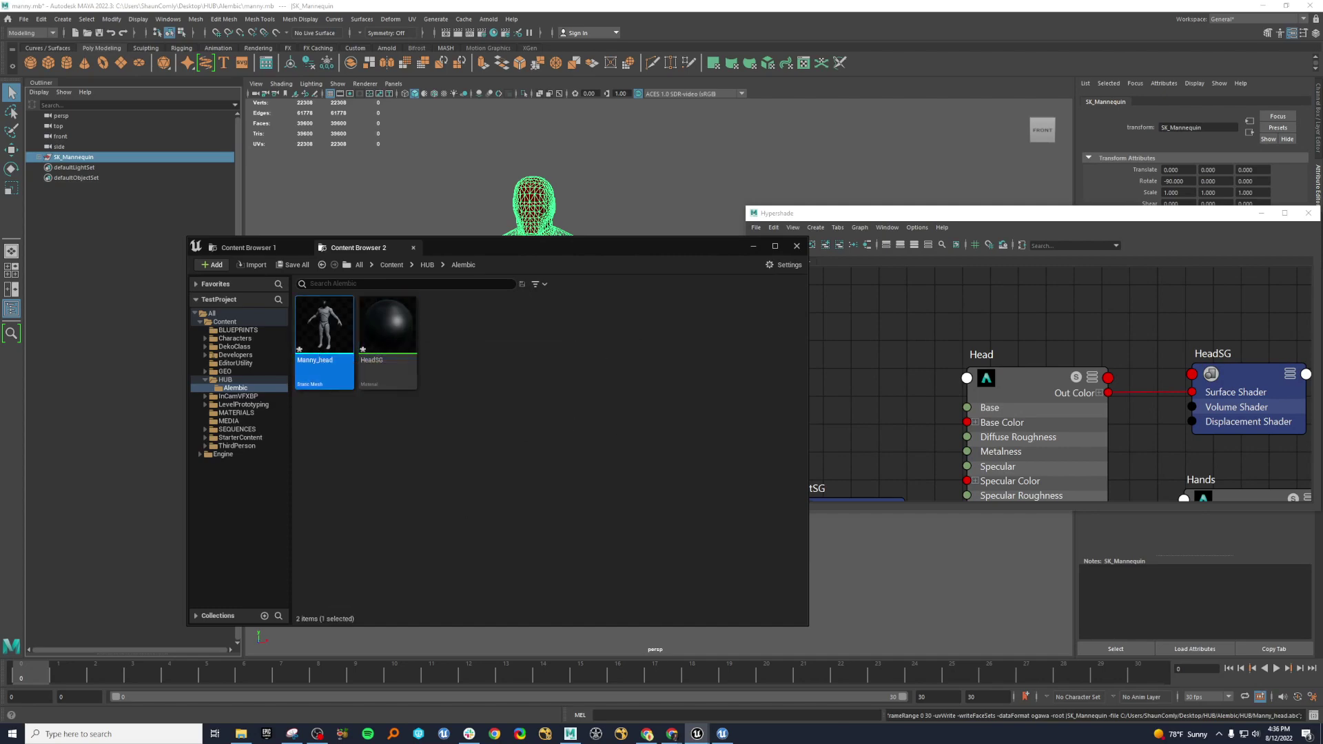
{"action": "left_click_drag", "start_coordinate": [317, 222], "coordinate": [686, 200]}
{"action": "scroll", "coordinate": [665, 352], "scroll_direction": "down", "scroll_amount": 4}
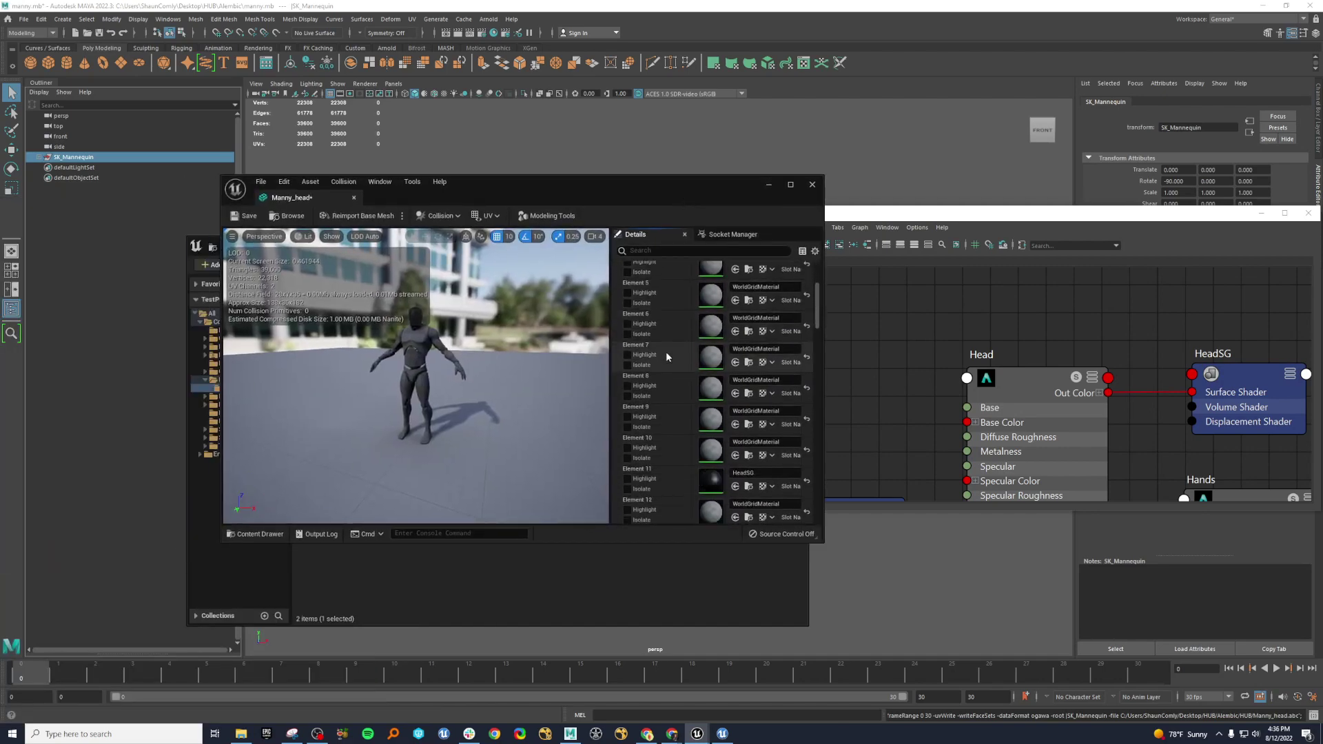
{"action": "scroll", "coordinate": [665, 352], "scroll_direction": "down", "scroll_amount": 2}
{"action": "left_click", "coordinate": [627, 422]}
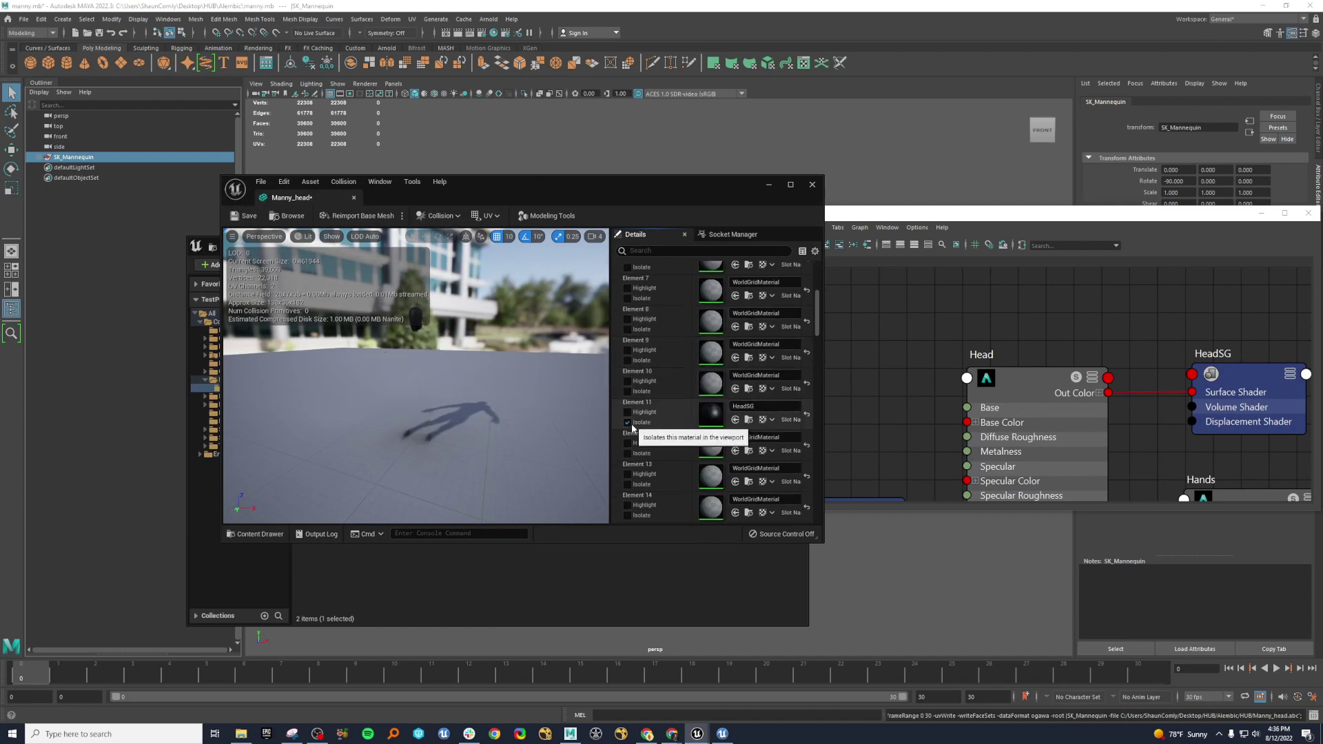
{"action": "left_click", "coordinate": [627, 422]}
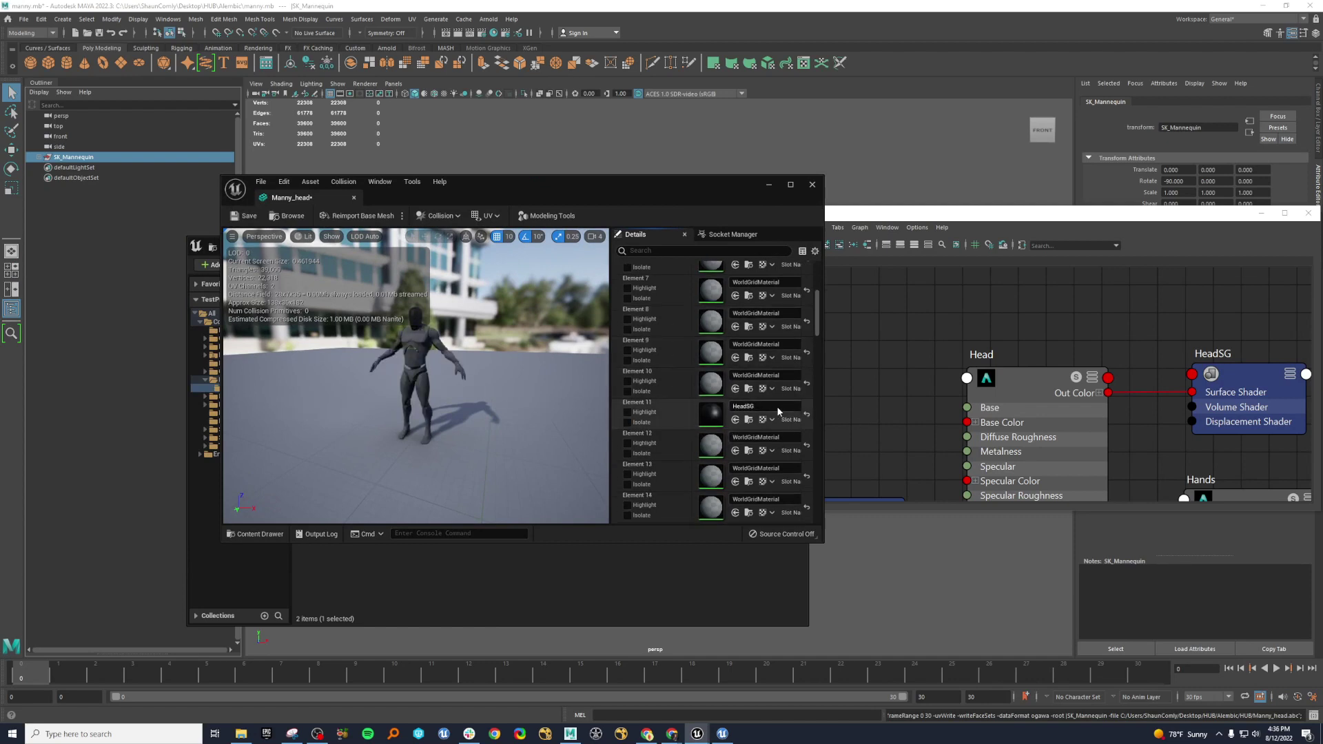
{"action": "left_click", "coordinate": [628, 423]}
{"action": "left_click", "coordinate": [629, 423]}
{"action": "left_click", "coordinate": [627, 422]}
{"action": "left_click", "coordinate": [627, 422]}
{"action": "left_click", "coordinate": [627, 412]}
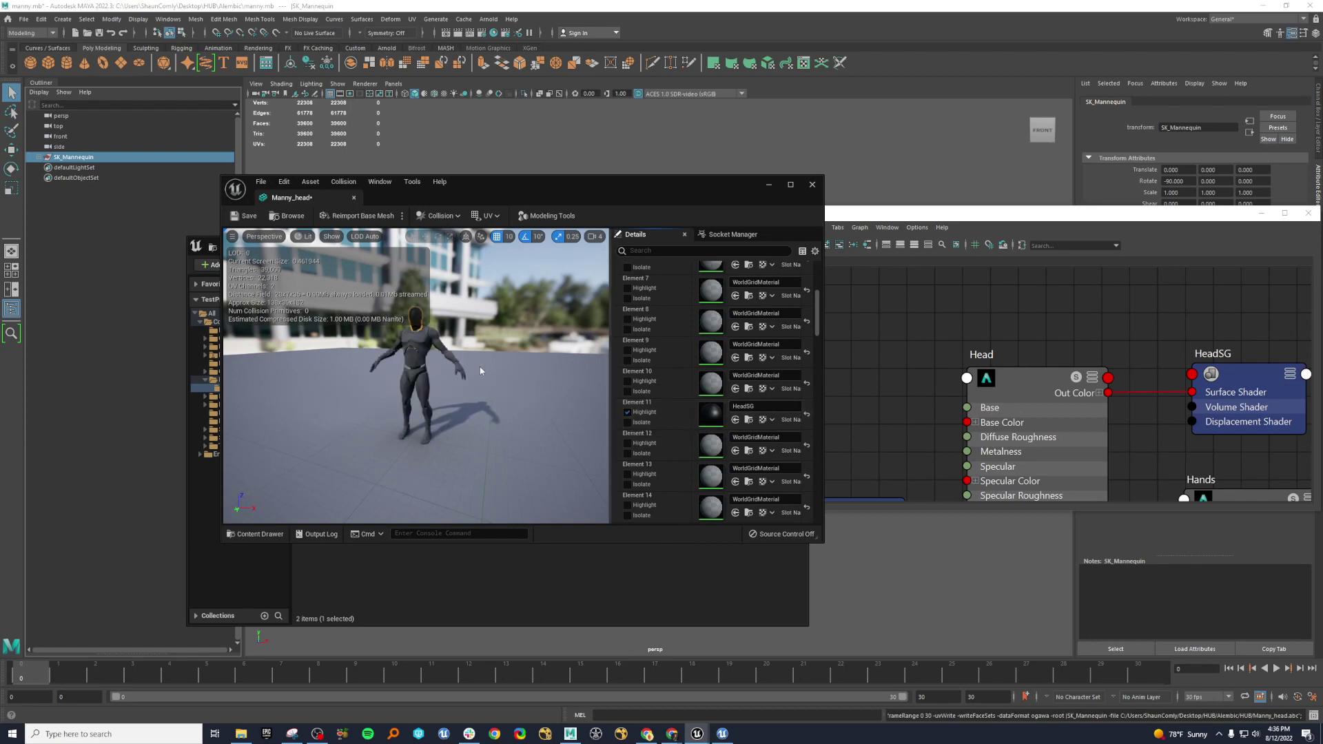
{"action": "left_click", "coordinate": [811, 183]}
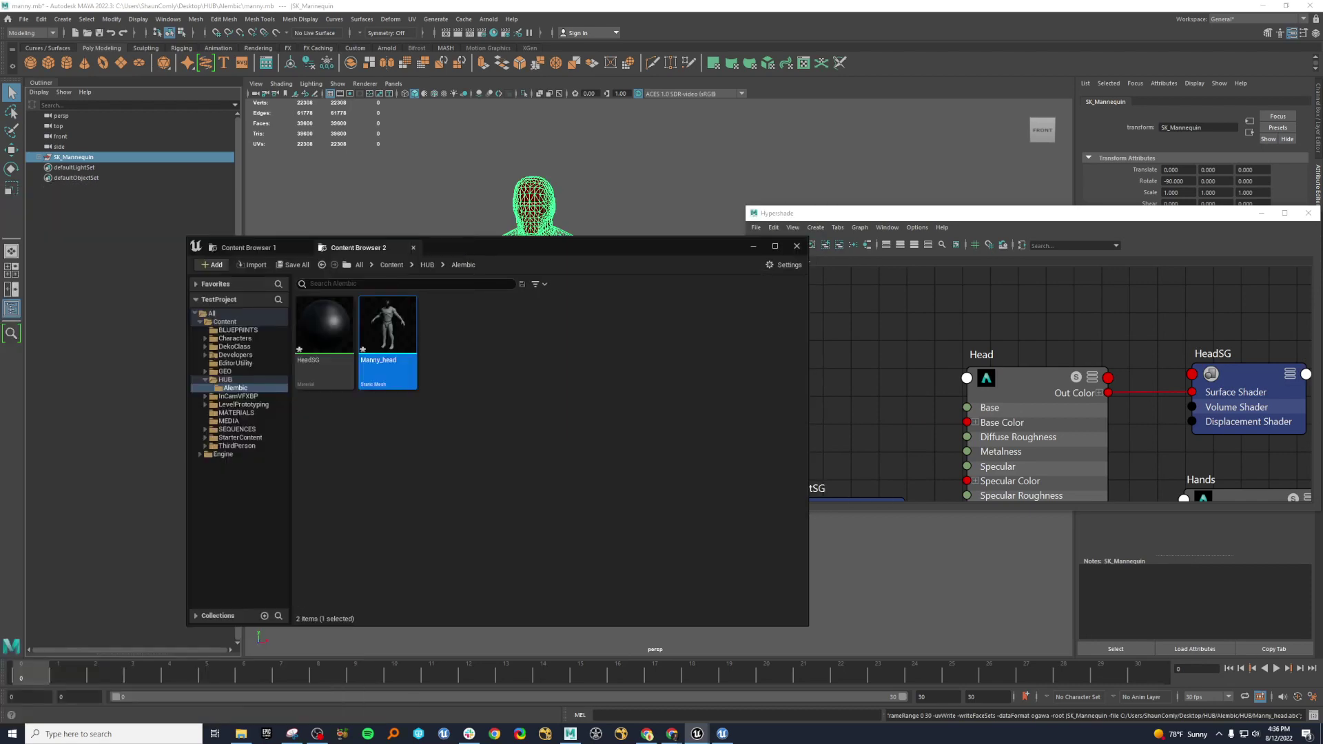
- Compare the Head material's shading group name in Maya's Hypershade with the material imported into Unreal
{"action": "left_click_drag", "start_coordinate": [525, 251], "coordinate": [0, 251]}
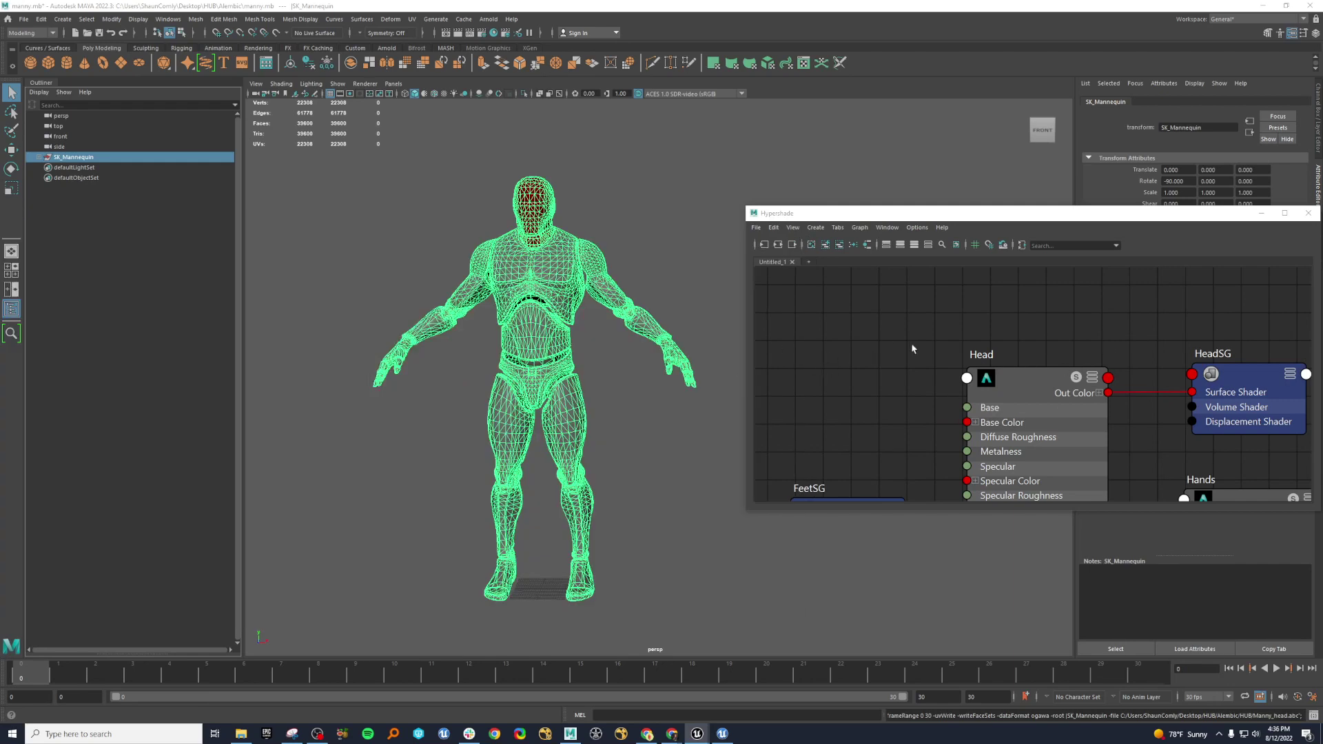
{"action": "scroll", "coordinate": [912, 348], "scroll_direction": "down", "scroll_amount": 3}
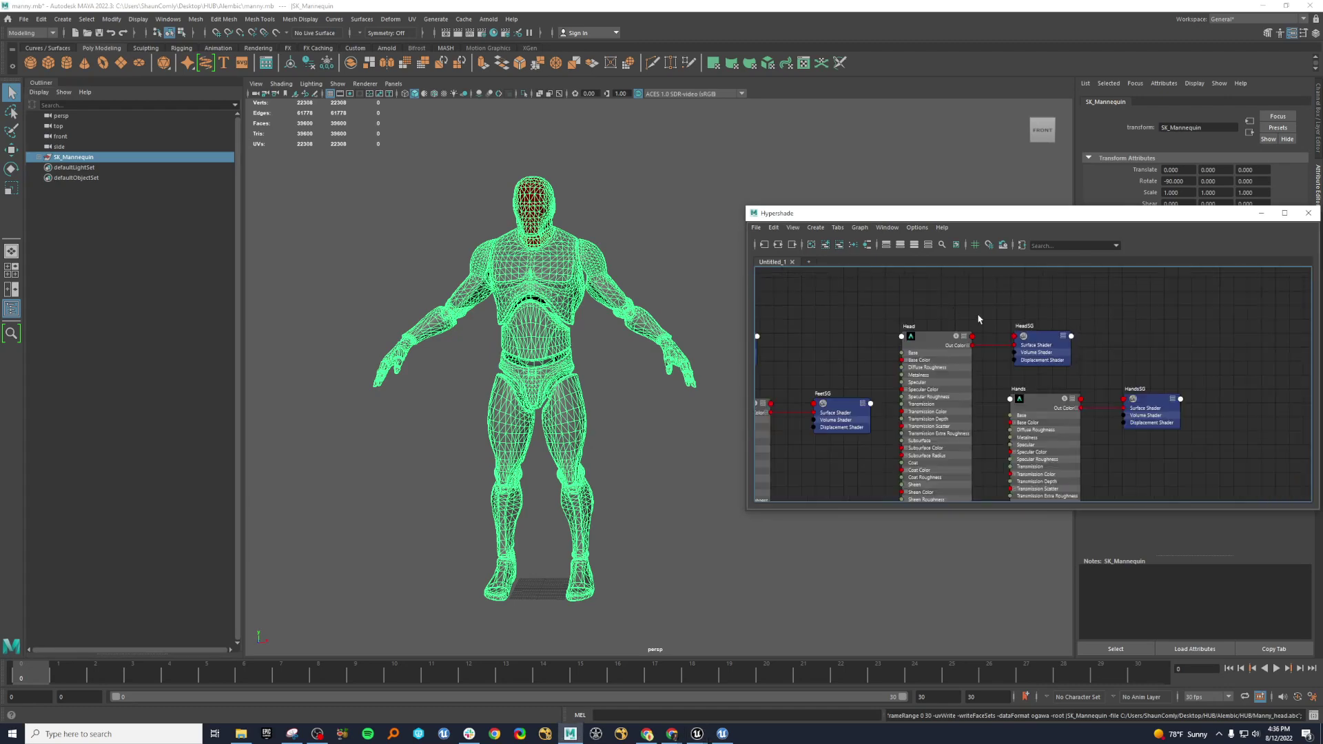
{"action": "scroll", "coordinate": [982, 318], "scroll_direction": "up", "scroll_amount": 3}
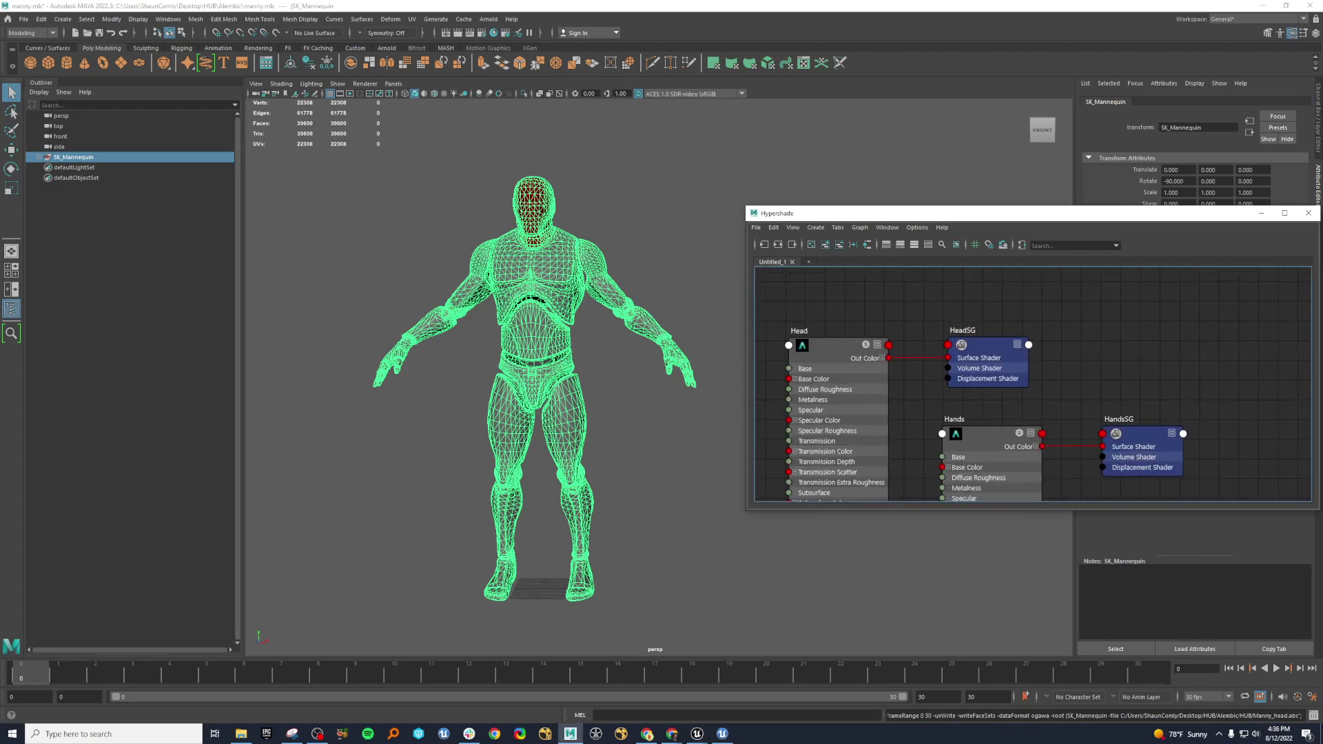
{"action": "left_click_drag", "start_coordinate": [0, 307], "coordinate": [873, 516]}
{"action": "mouse_move", "coordinate": [738, 634]}
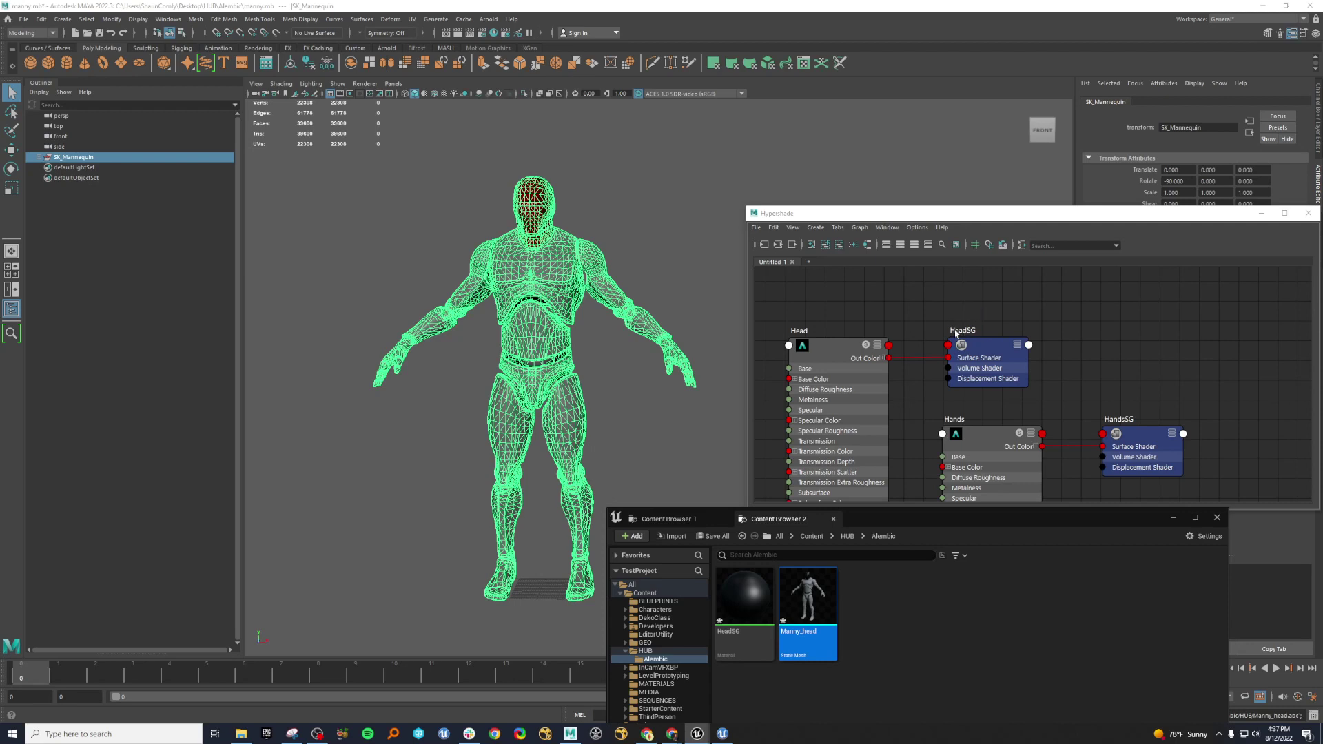
{"action": "left_click", "coordinate": [842, 351]}
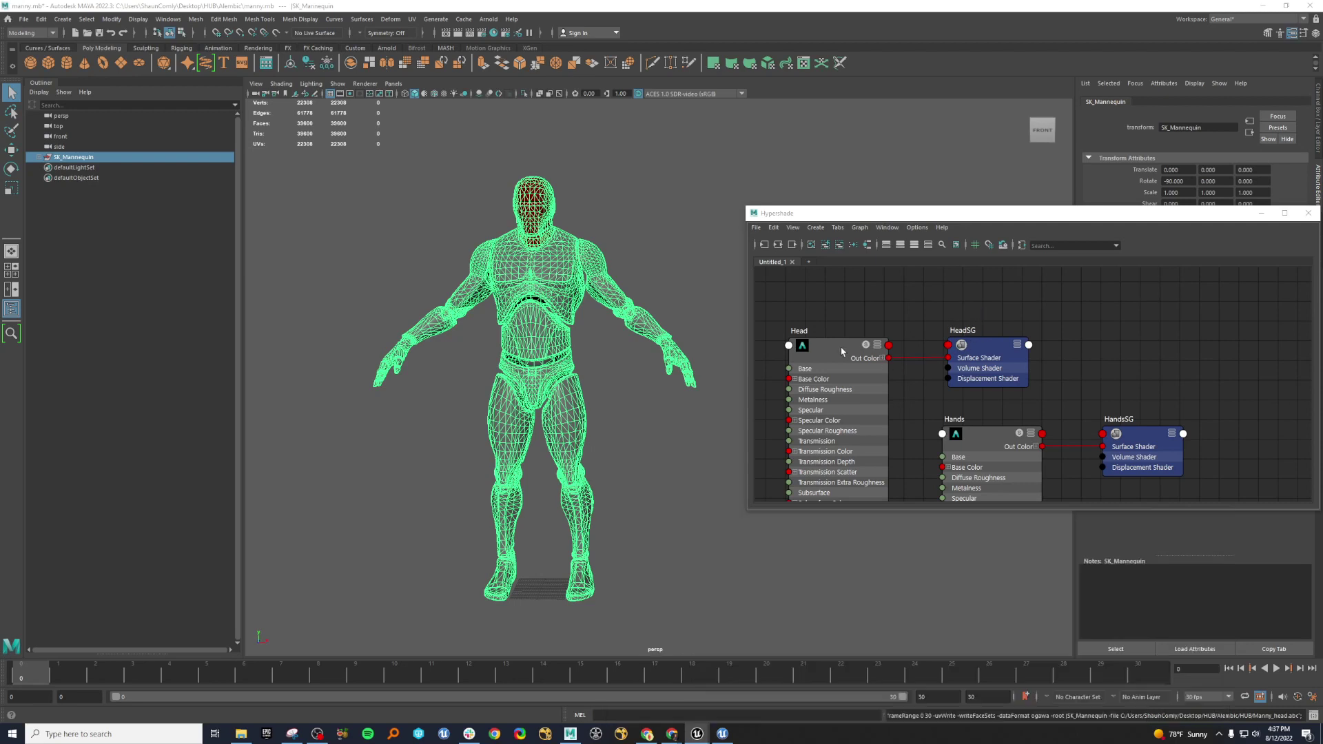
{"action": "left_click", "coordinate": [1014, 358]}
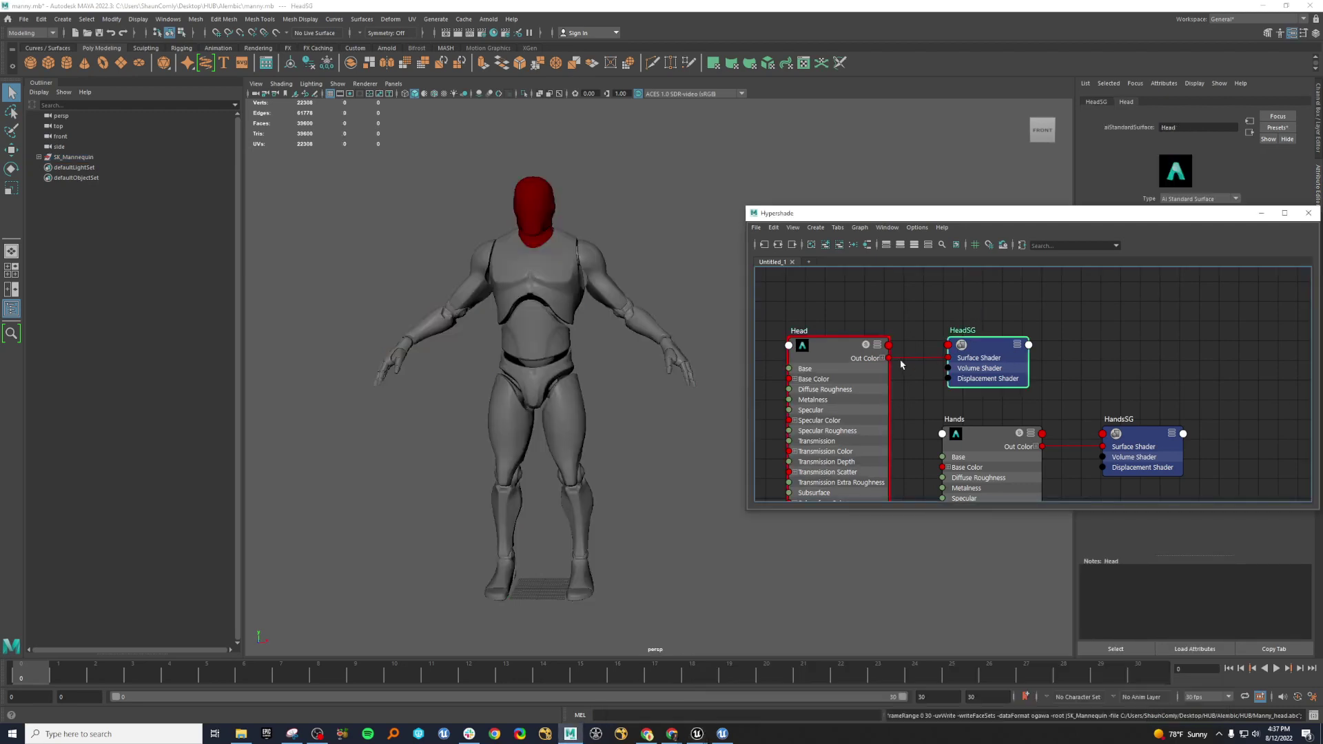
- Assign the Hands material to all faces of both of the mannequin's hands
{"action": "left_click", "coordinate": [547, 214]}
{"action": "left_click", "coordinate": [576, 308]}
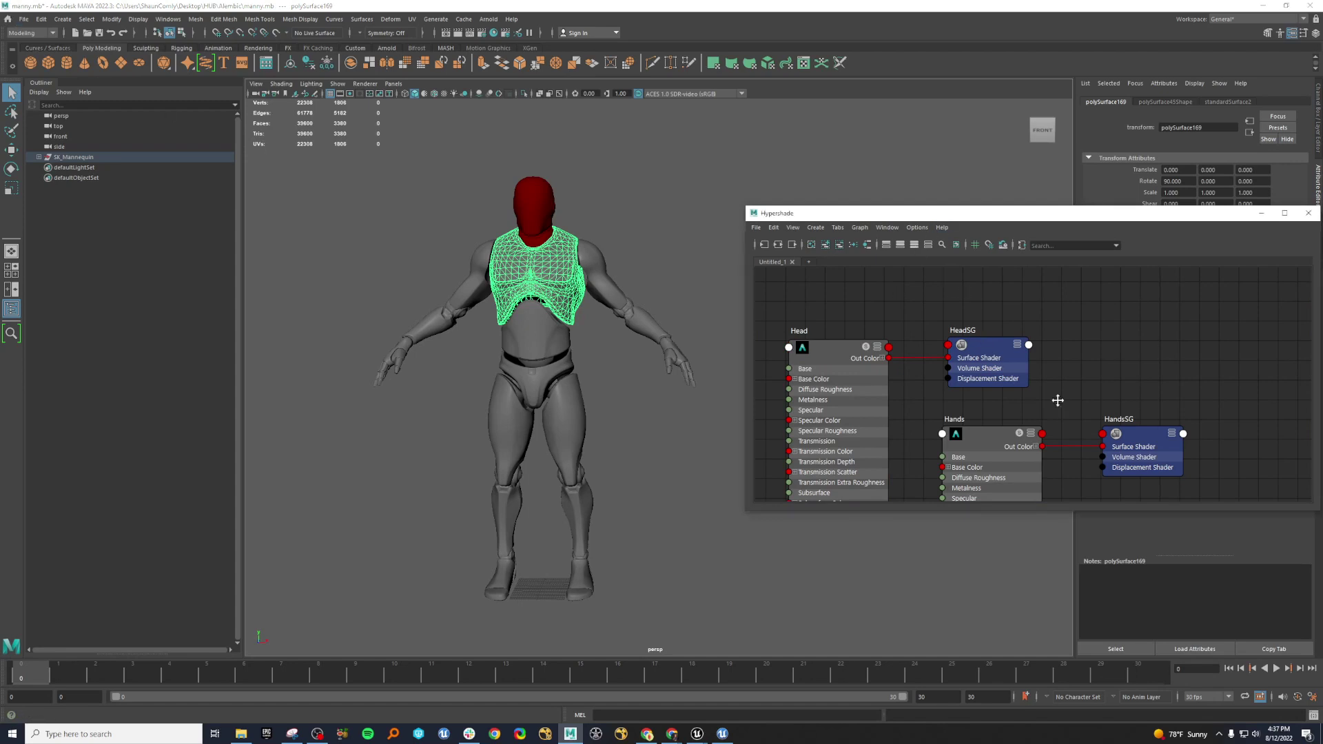
{"action": "middle_click_drag", "start_coordinate": [1054, 392], "coordinate": [1056, 322], "text": "alt"}
{"action": "left_click", "coordinate": [676, 372]}
{"action": "left_click", "coordinate": [391, 364], "text": "shift"}
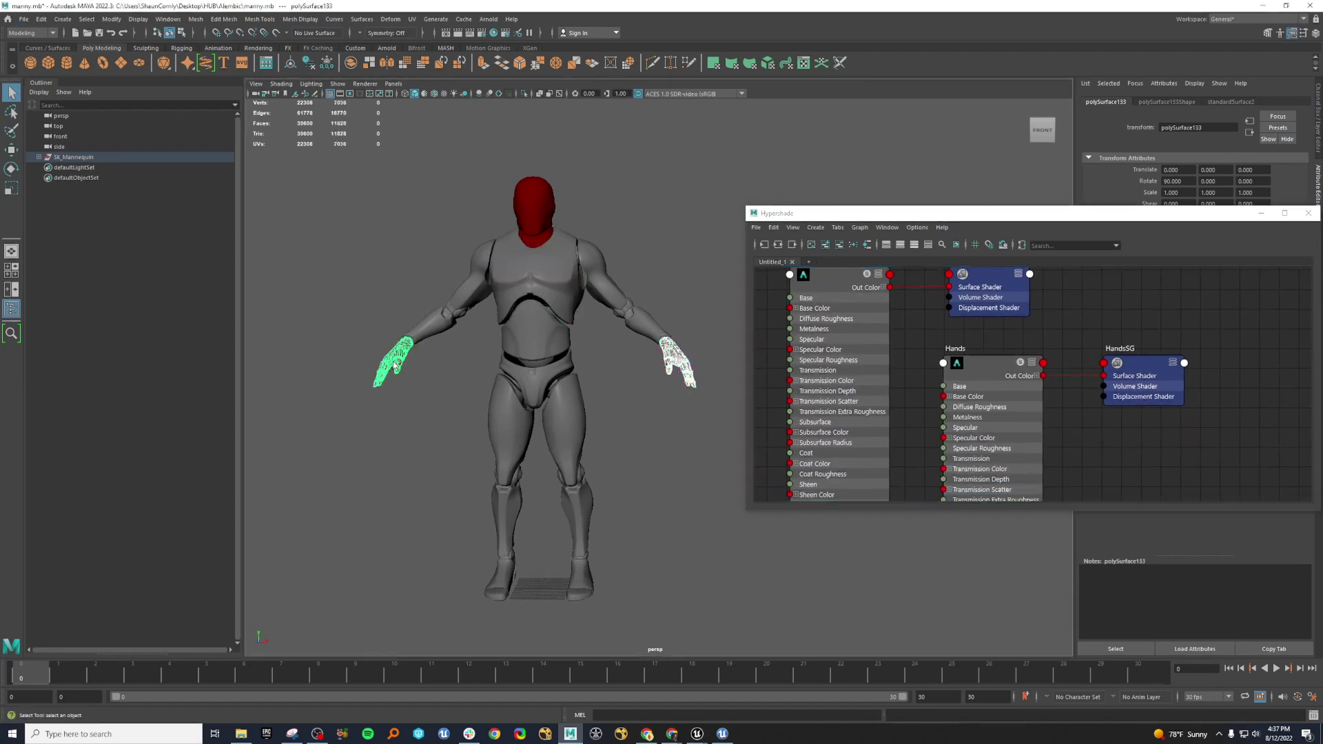
{"action": "right_click_drag", "start_coordinate": [393, 362], "coordinate": [404, 390]}
{"action": "left_click_drag", "start_coordinate": [341, 297], "coordinate": [728, 451]}
{"action": "left_click", "coordinate": [664, 359], "text": "shift"}
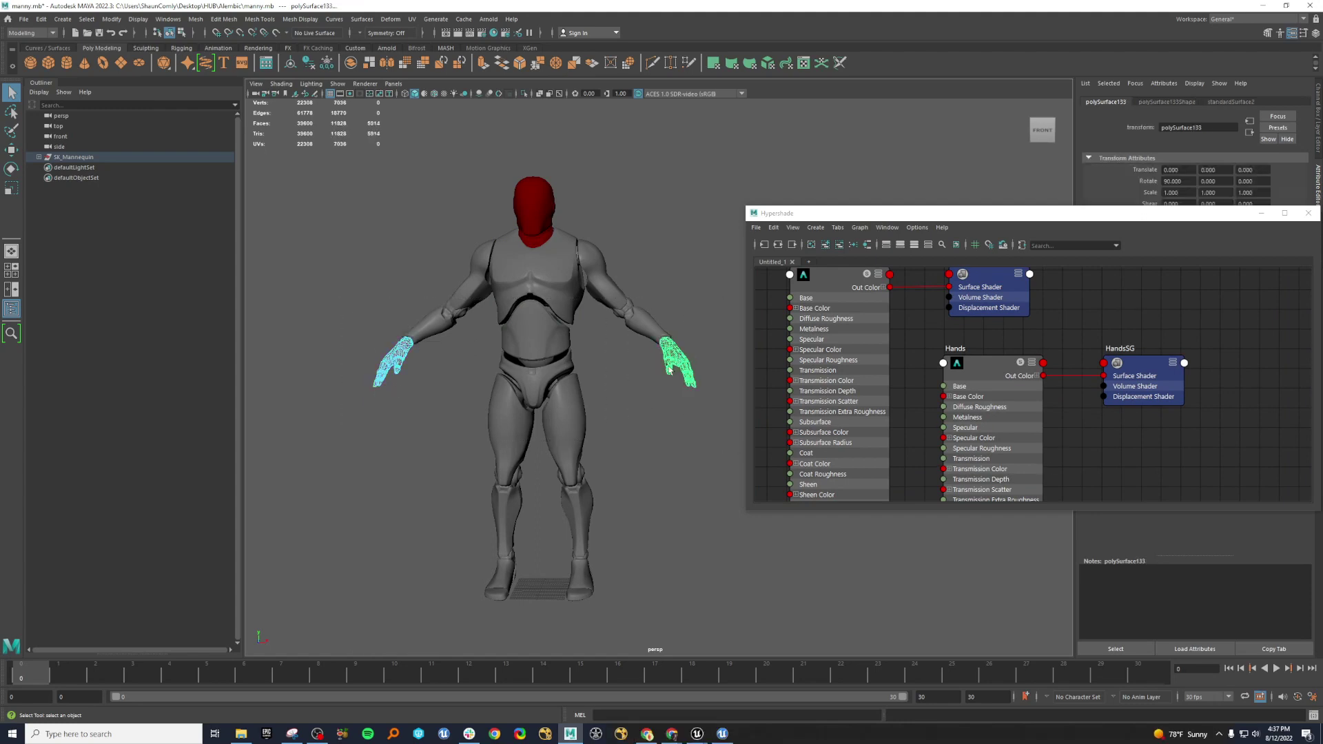
{"action": "key", "text": "F8"}
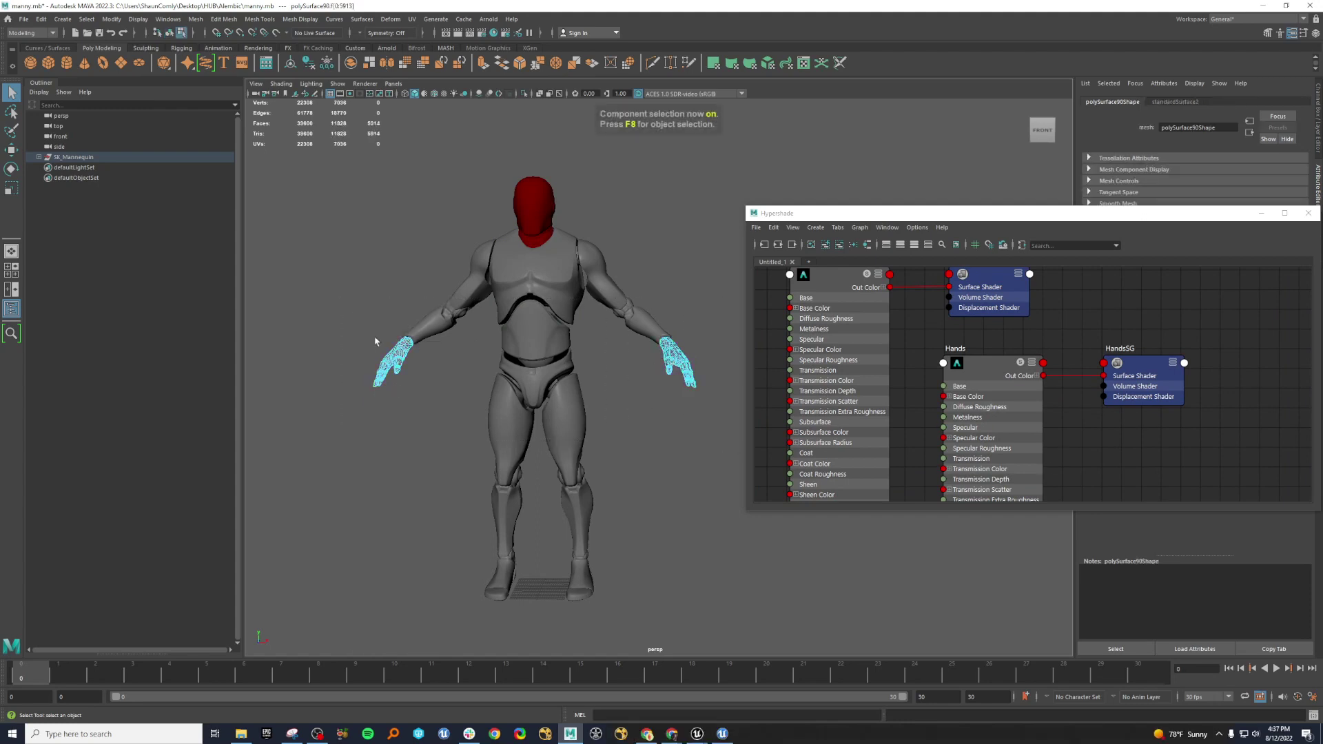
{"action": "left_click_drag", "start_coordinate": [349, 318], "coordinate": [720, 453]}
{"action": "right_click_drag", "start_coordinate": [990, 366], "coordinate": [989, 338]}
{"action": "scroll", "coordinate": [995, 403], "scroll_direction": "down", "scroll_amount": 4}
{"action": "middle_click_drag", "start_coordinate": [918, 339], "coordinate": [957, 277], "text": "alt"}
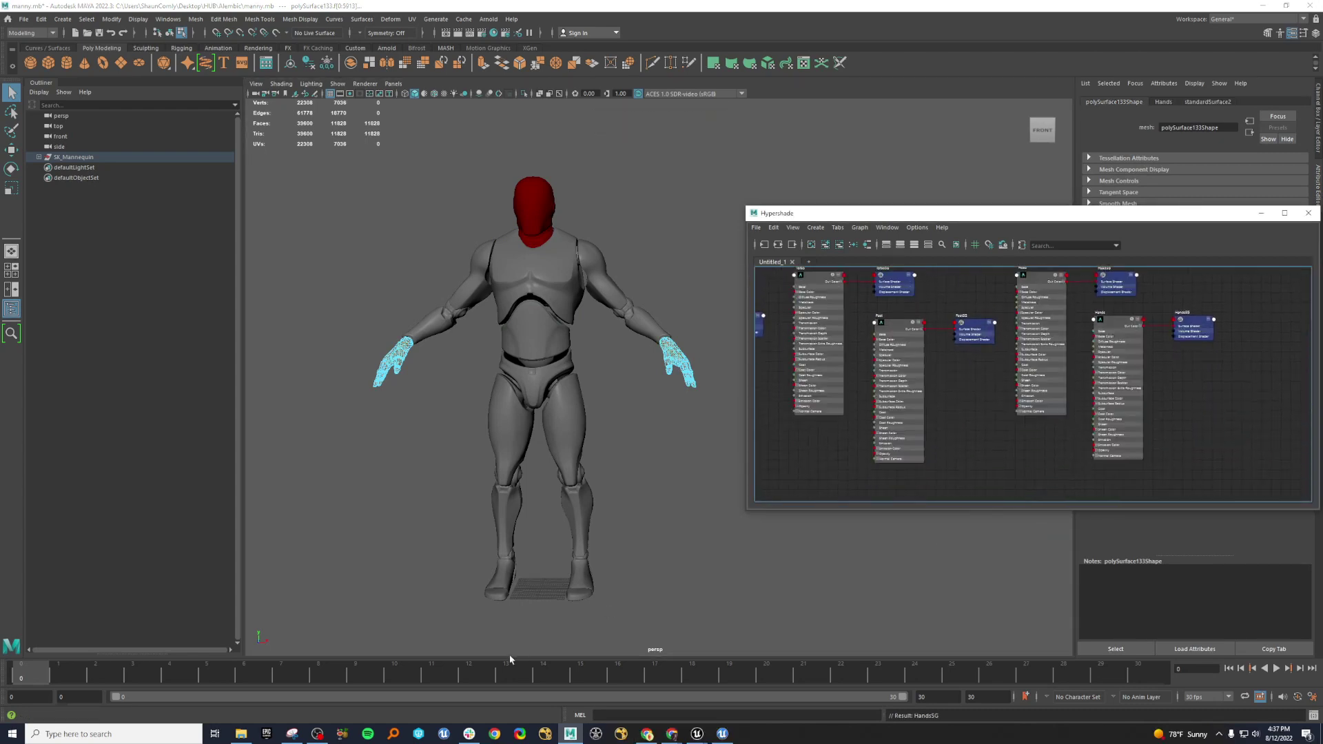
- Assign the Feet material to all faces of both of the mannequin's feet
{"action": "left_click", "coordinate": [505, 584]}
{"action": "left_click", "coordinate": [578, 590], "text": "shift"}
{"action": "left_click_drag", "start_coordinate": [579, 591], "coordinate": [579, 591]}
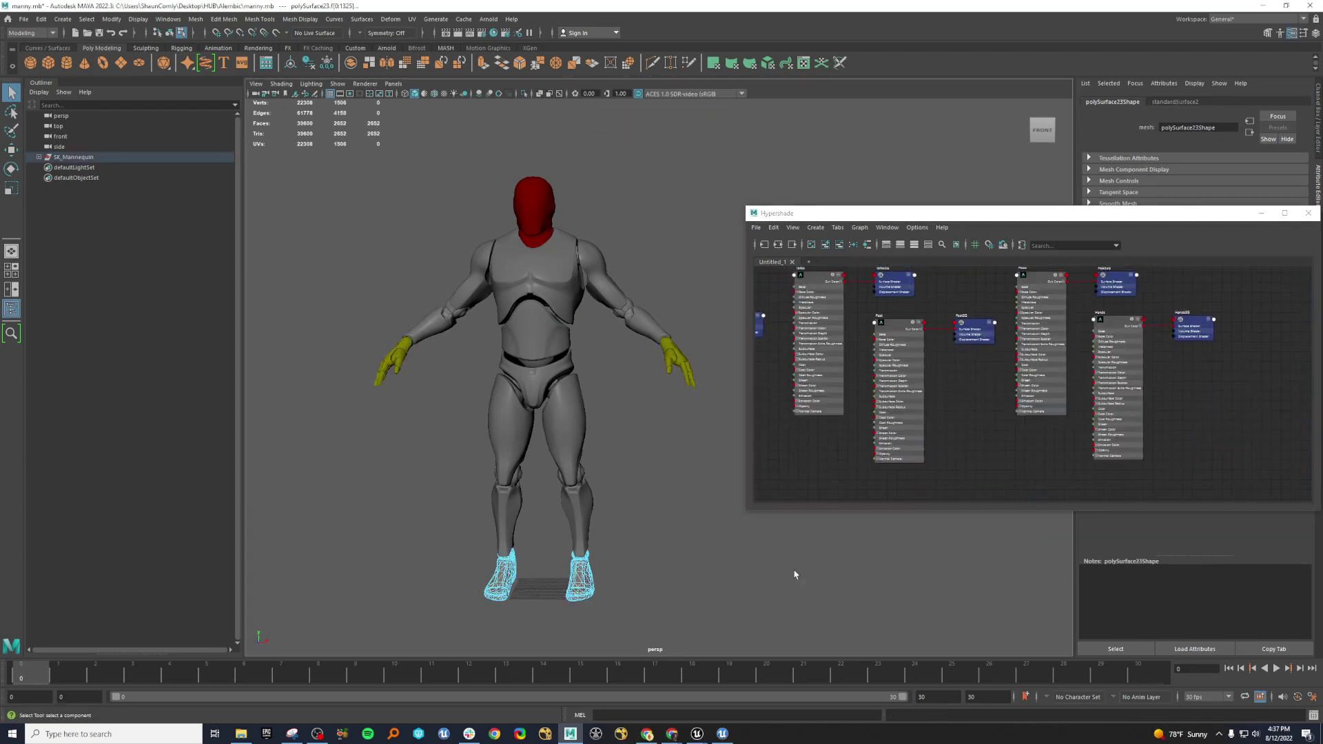
{"action": "left_click", "coordinate": [904, 308]}
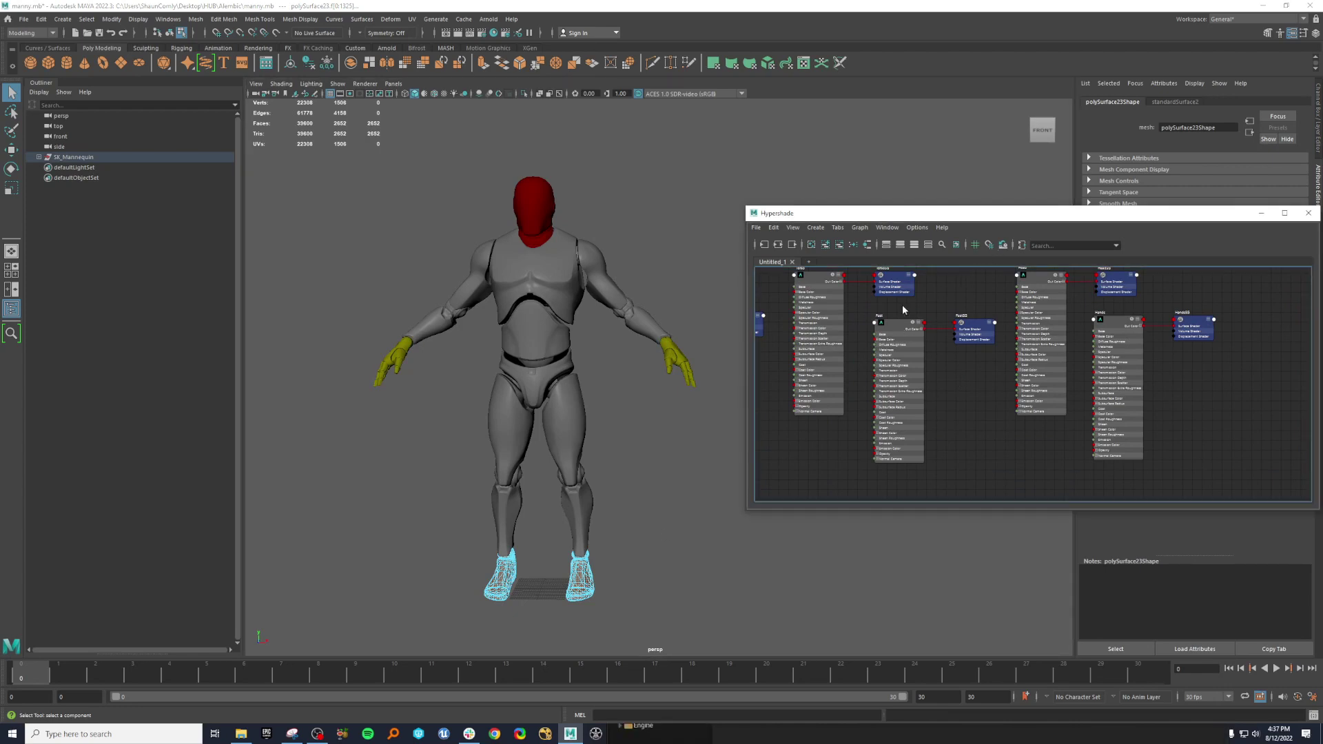
{"action": "right_click_drag", "start_coordinate": [894, 323], "coordinate": [894, 295]}
{"action": "middle_click_drag", "start_coordinate": [890, 313], "coordinate": [1053, 353], "text": "alt"}
- Assign the Torso material to all faces of the mannequin's chest, abdomen and pelvis pieces
{"action": "double_click", "coordinate": [551, 277]}
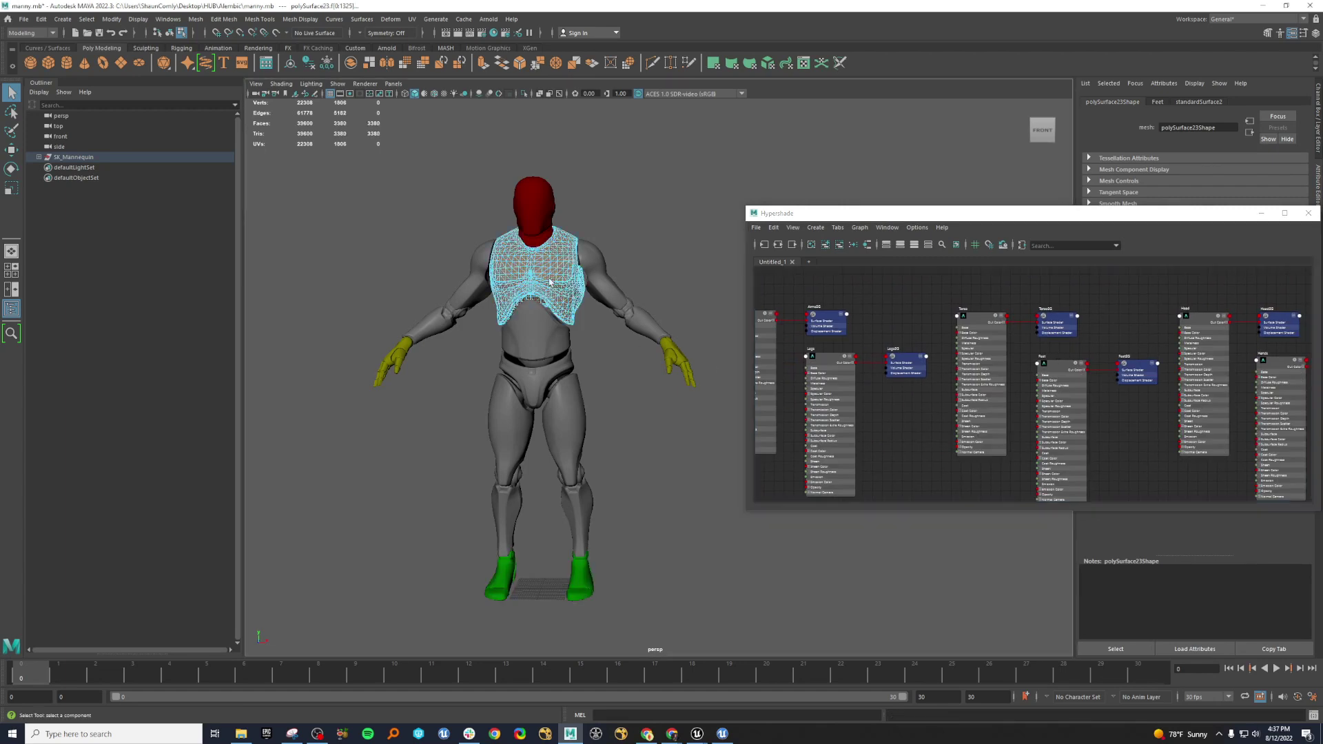
{"action": "double_click", "coordinate": [533, 382], "text": "shift"}
{"action": "left_click", "coordinate": [528, 356], "text": "shift"}
{"action": "left_click", "coordinate": [533, 324], "text": "shift"}
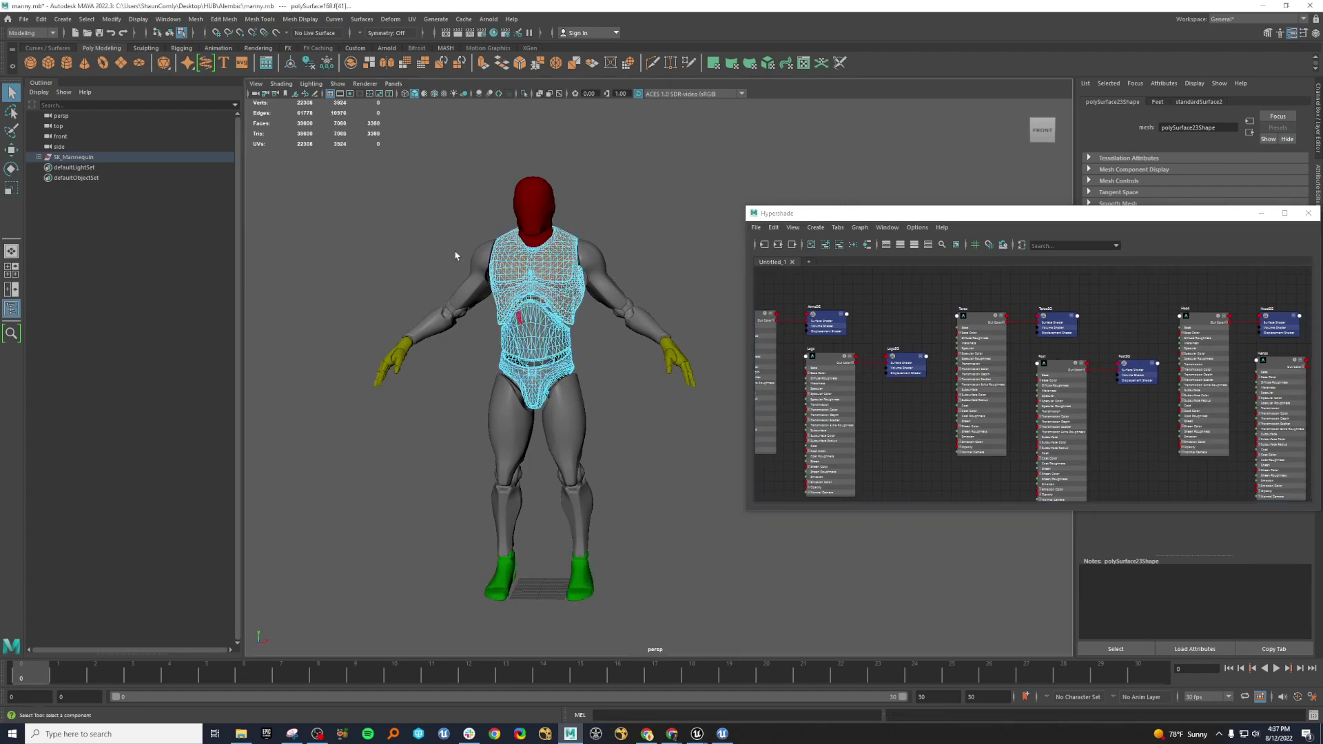
{"action": "left_click_drag", "start_coordinate": [479, 197], "coordinate": [624, 432]}
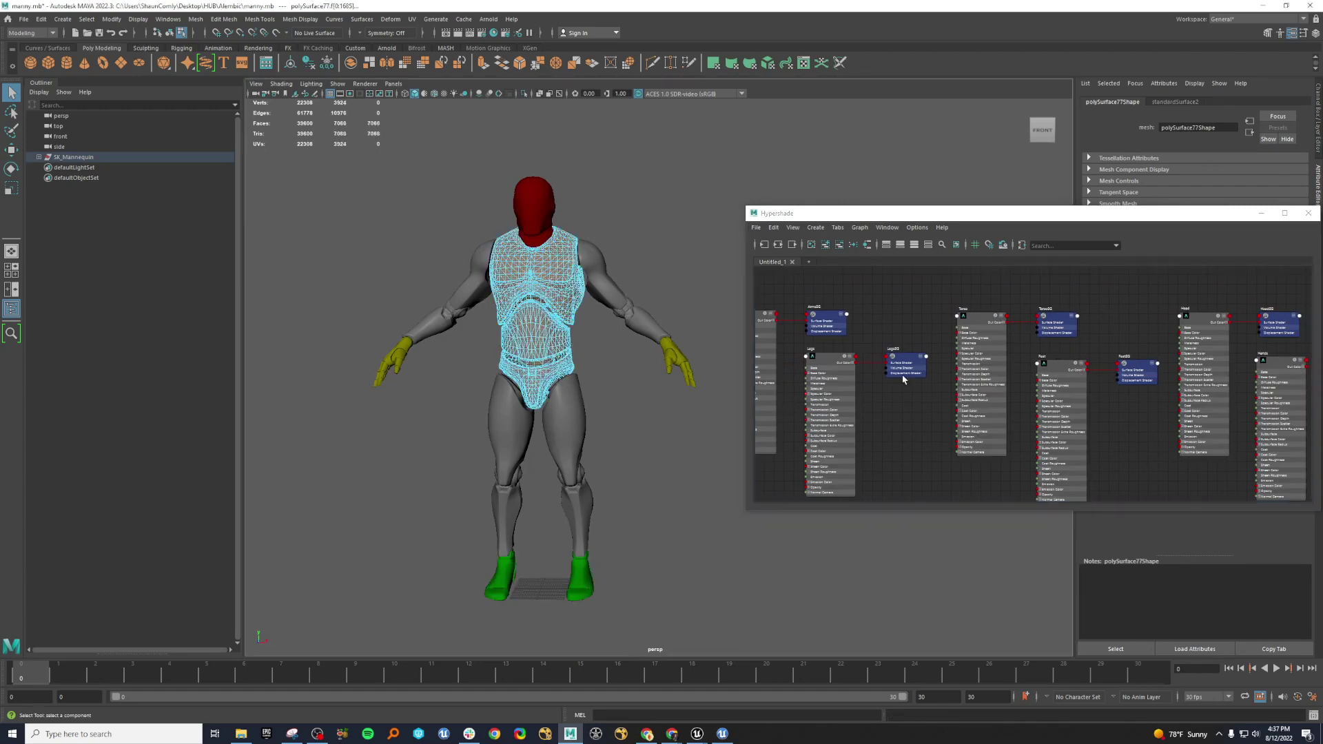
{"action": "right_click", "coordinate": [972, 319]}
{"action": "left_click", "coordinate": [979, 292]}
{"action": "middle_click_drag", "start_coordinate": [905, 298], "coordinate": [1059, 307], "text": "alt"}
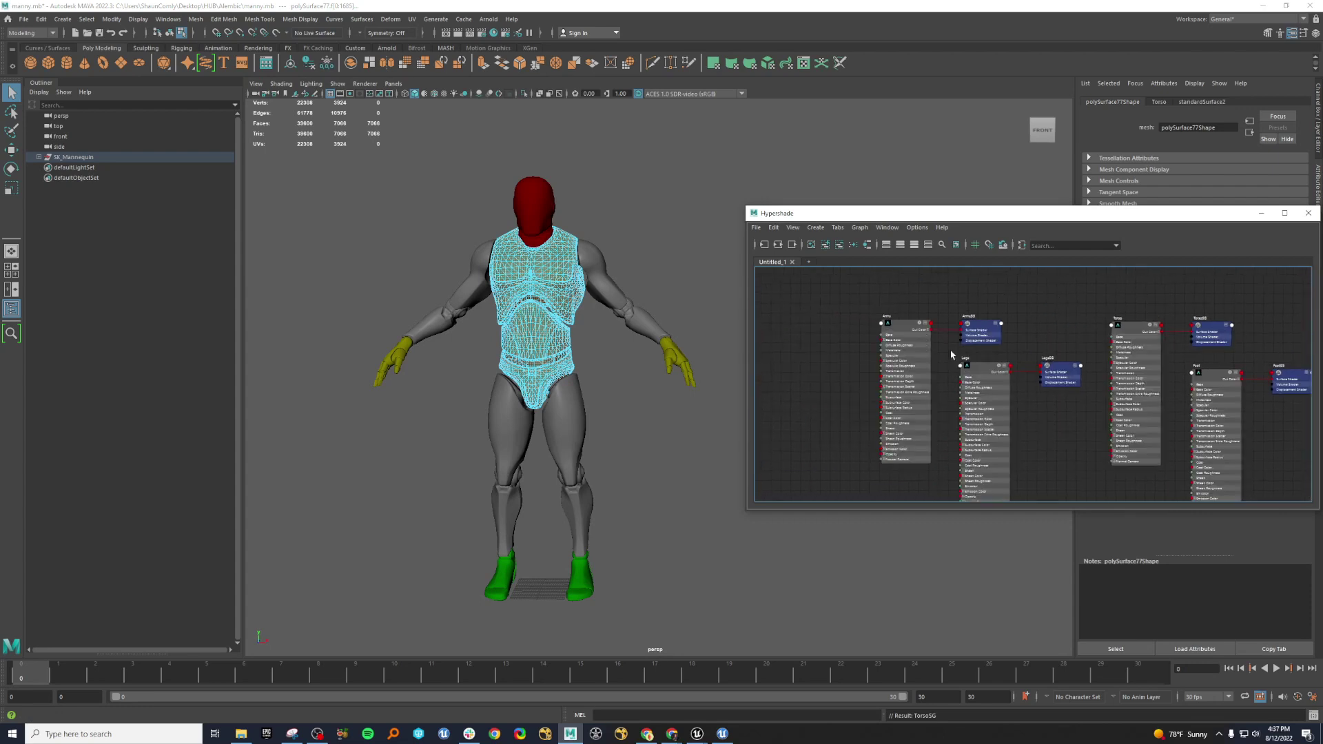
- Assign the Legs material to all faces of both of the mannequin's legs
{"action": "left_click", "coordinate": [512, 452]}
{"action": "left_click", "coordinate": [576, 449], "text": "shift"}
{"action": "left_click", "coordinate": [574, 517], "text": "shift"}
{"action": "left_click", "coordinate": [502, 523], "text": "shift"}
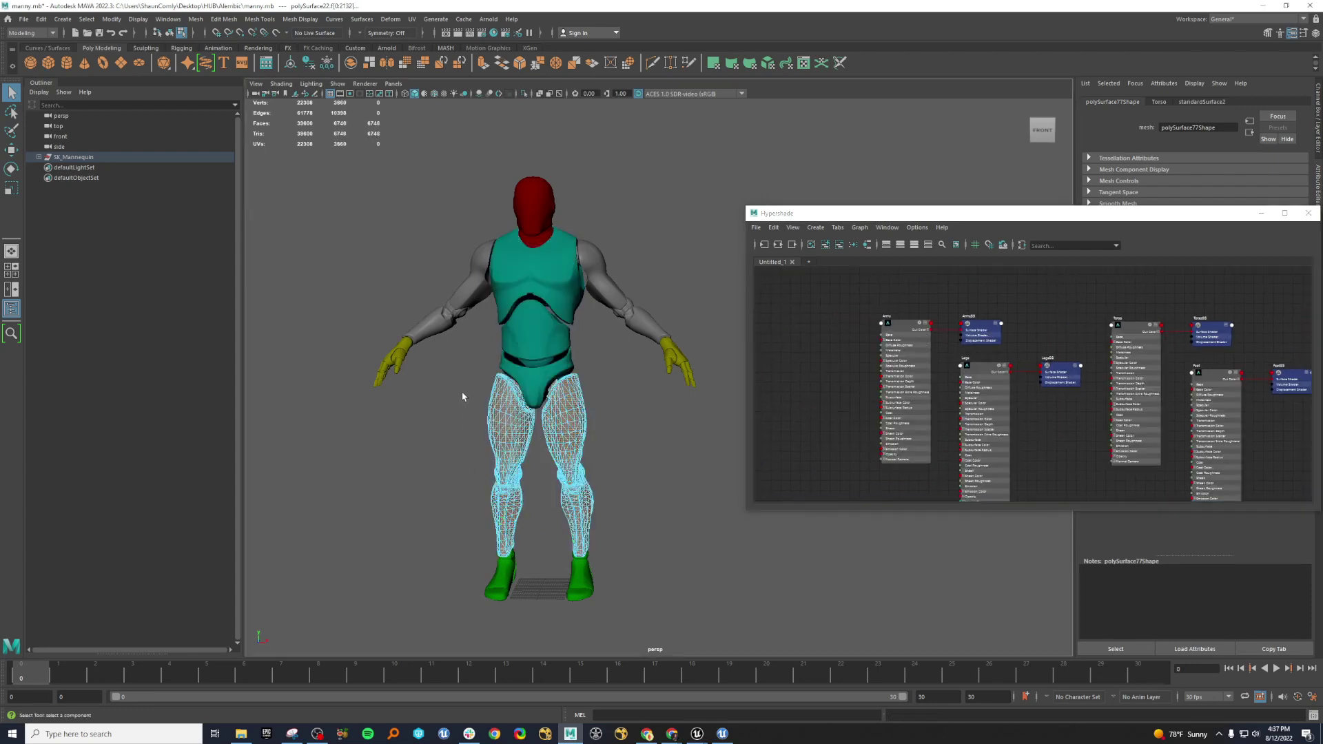
{"action": "left_click_drag", "start_coordinate": [452, 348], "coordinate": [630, 568]}
{"action": "right_click_drag", "start_coordinate": [986, 369], "coordinate": [985, 339]}
- Assign the Arms material to all faces of both upper arms and forearms, then clear the selection and return to object selection
{"action": "left_click", "coordinate": [628, 306]}
{"action": "left_click", "coordinate": [451, 306], "text": "shift"}
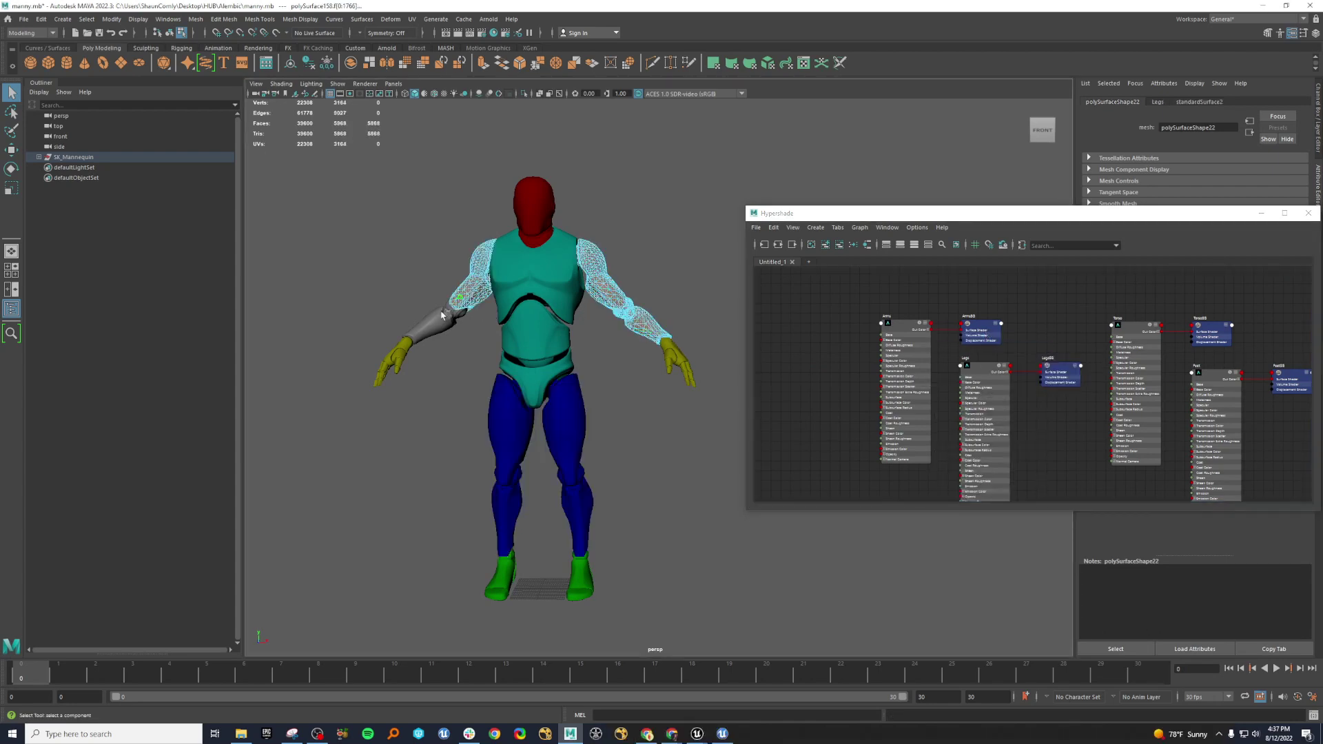
{"action": "left_click", "coordinate": [438, 317], "text": "shift"}
{"action": "right_click_drag", "start_coordinate": [907, 331], "coordinate": [907, 297]}
{"action": "left_click", "coordinate": [669, 284]}
{"action": "key", "text": "F8"}
{"action": "key", "text": "F8"}
{"action": "left_click", "coordinate": [647, 429]}
- Export the SK_Mannequin group as an Alembic cache named Manny_proper.abc in the HUB folder
{"action": "left_click", "coordinate": [73, 157]}
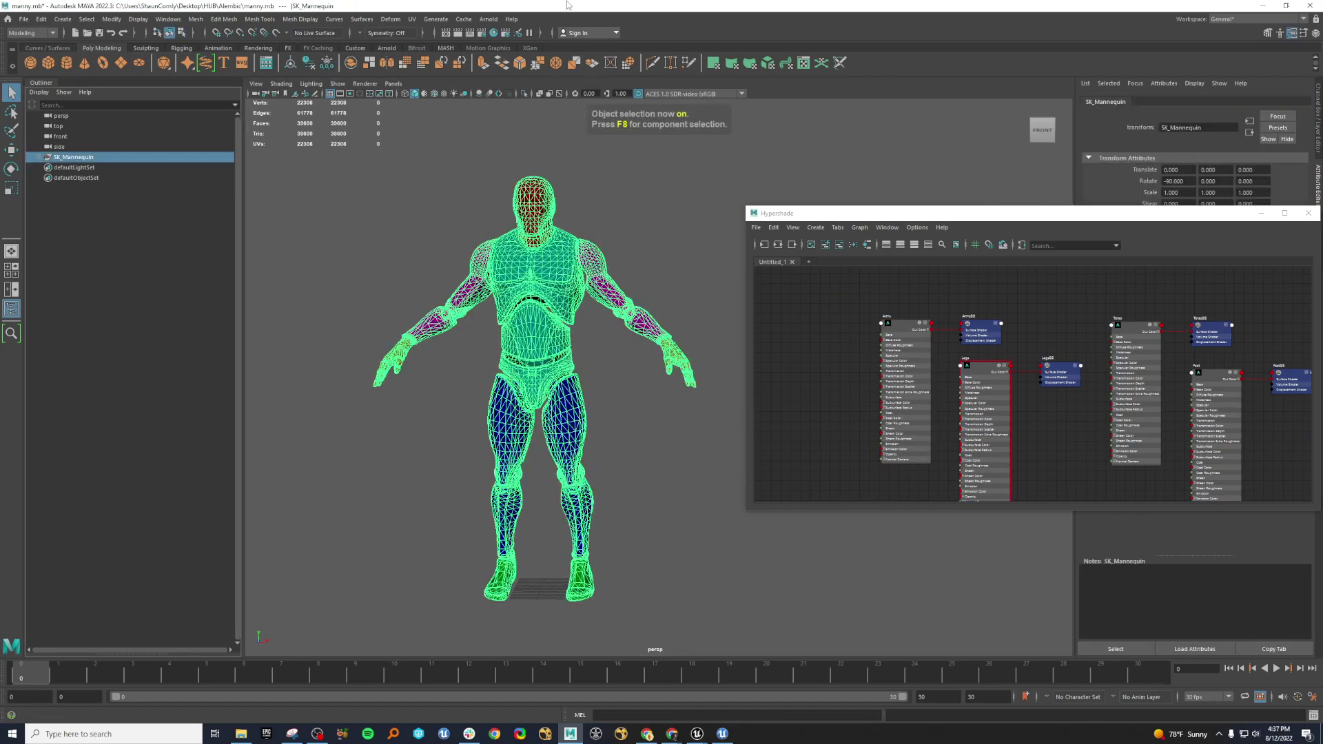
{"action": "left_click", "coordinate": [463, 19]}
{"action": "mouse_move", "coordinate": [496, 31]}
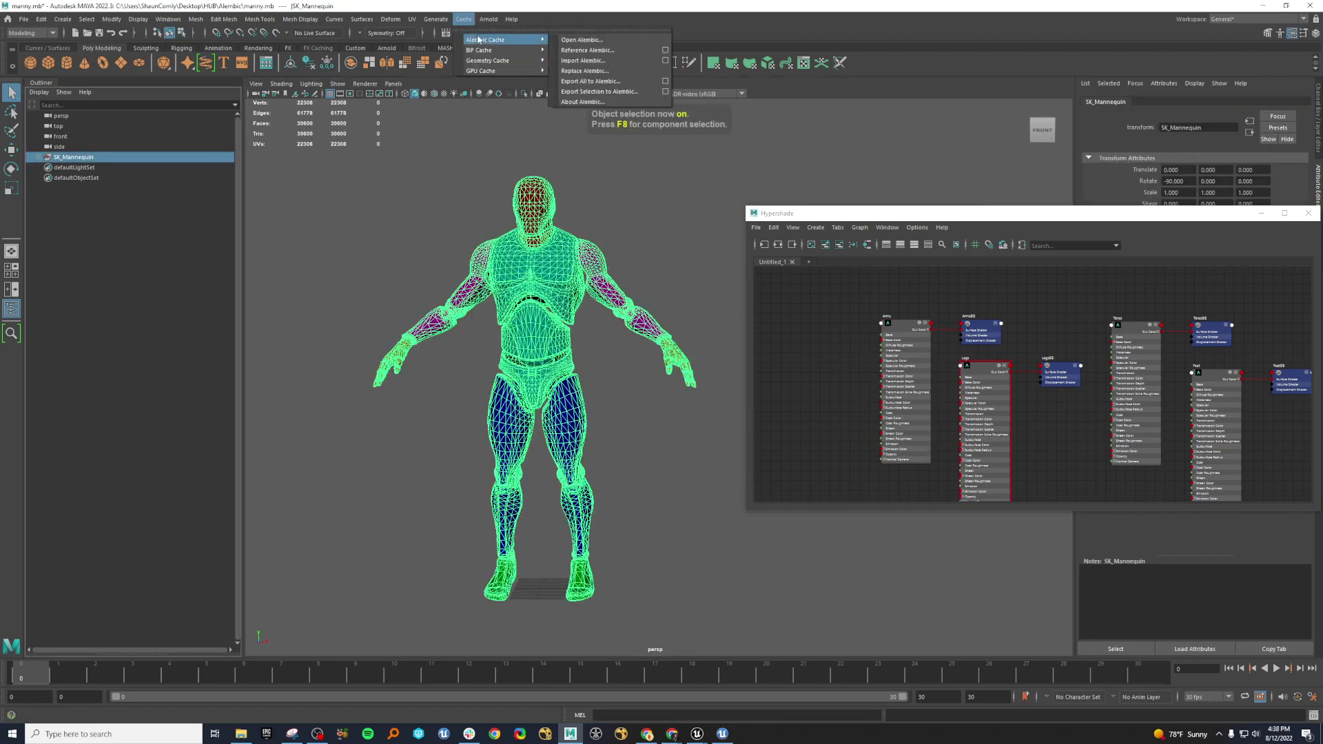
{"action": "left_click", "coordinate": [614, 94]}
{"action": "left_click", "coordinate": [448, 153]}
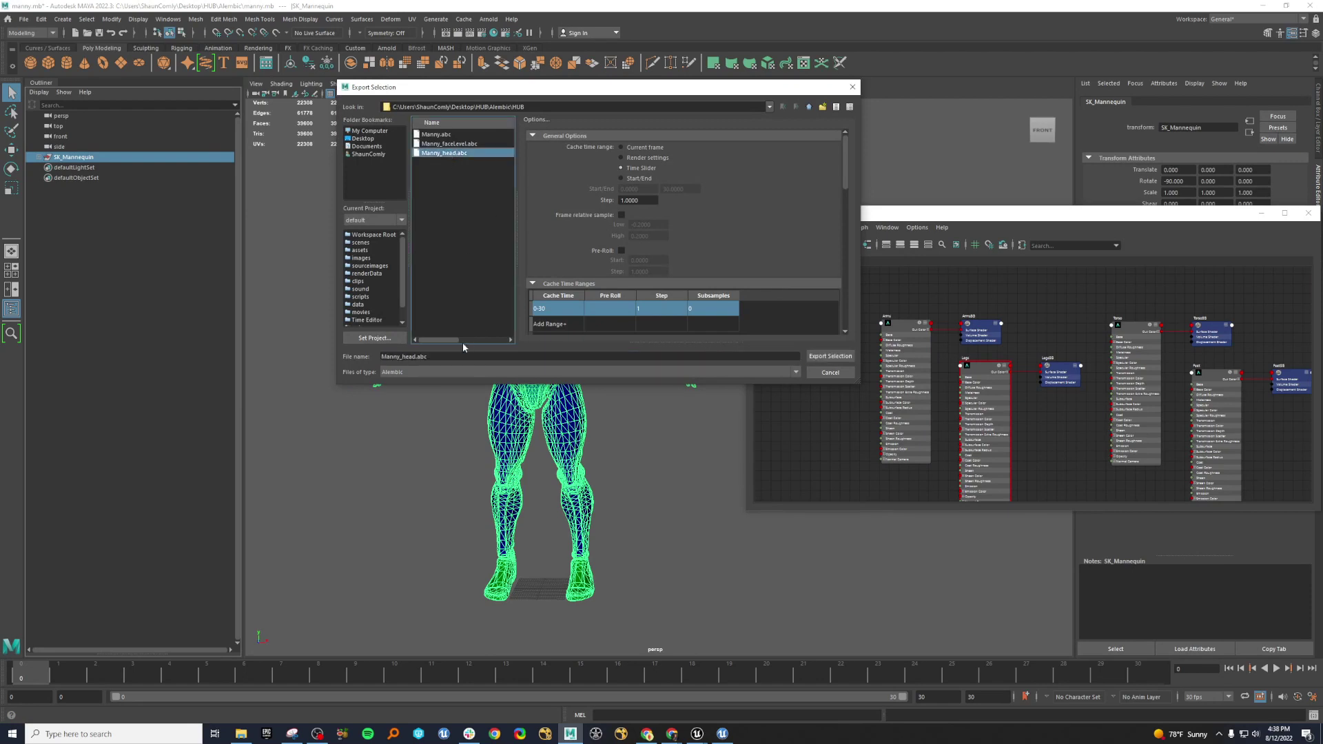
{"action": "left_click", "coordinate": [415, 357]}
{"action": "key", "text": "BackSpace"}
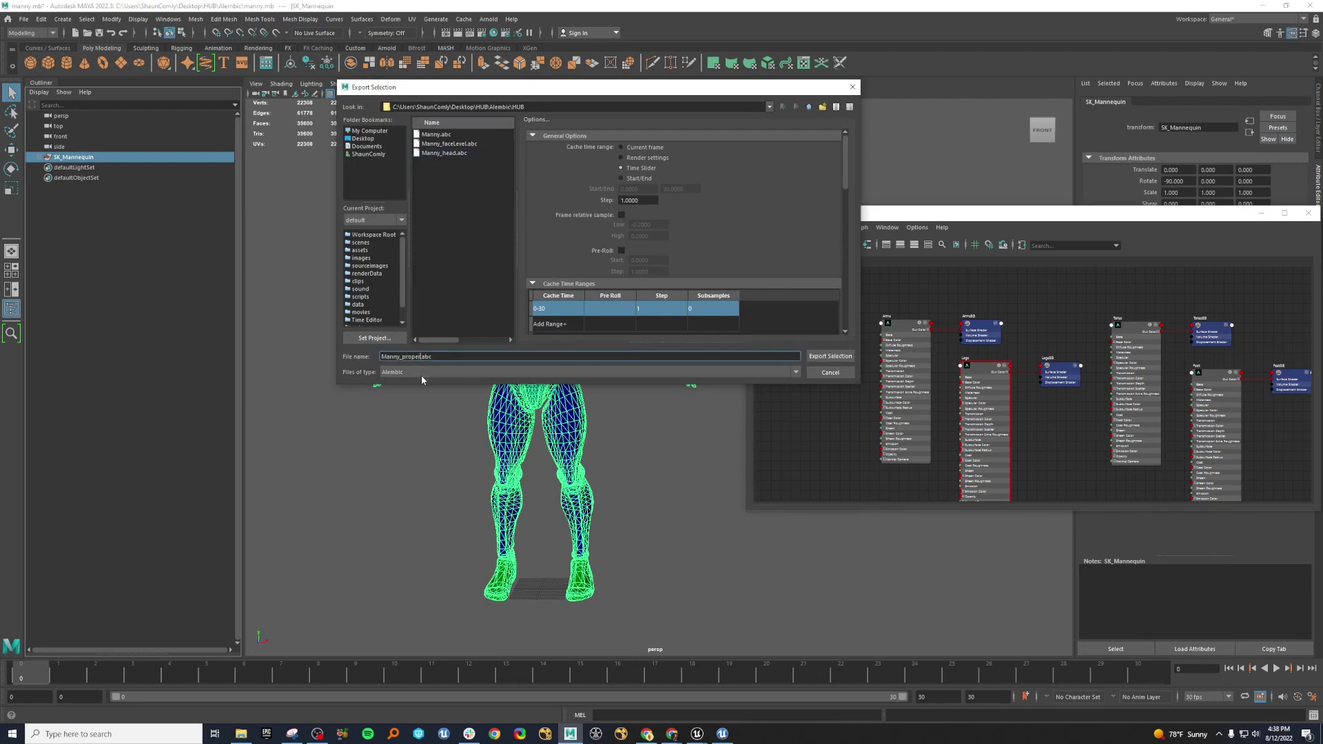
{"action": "key", "text": "Return"}
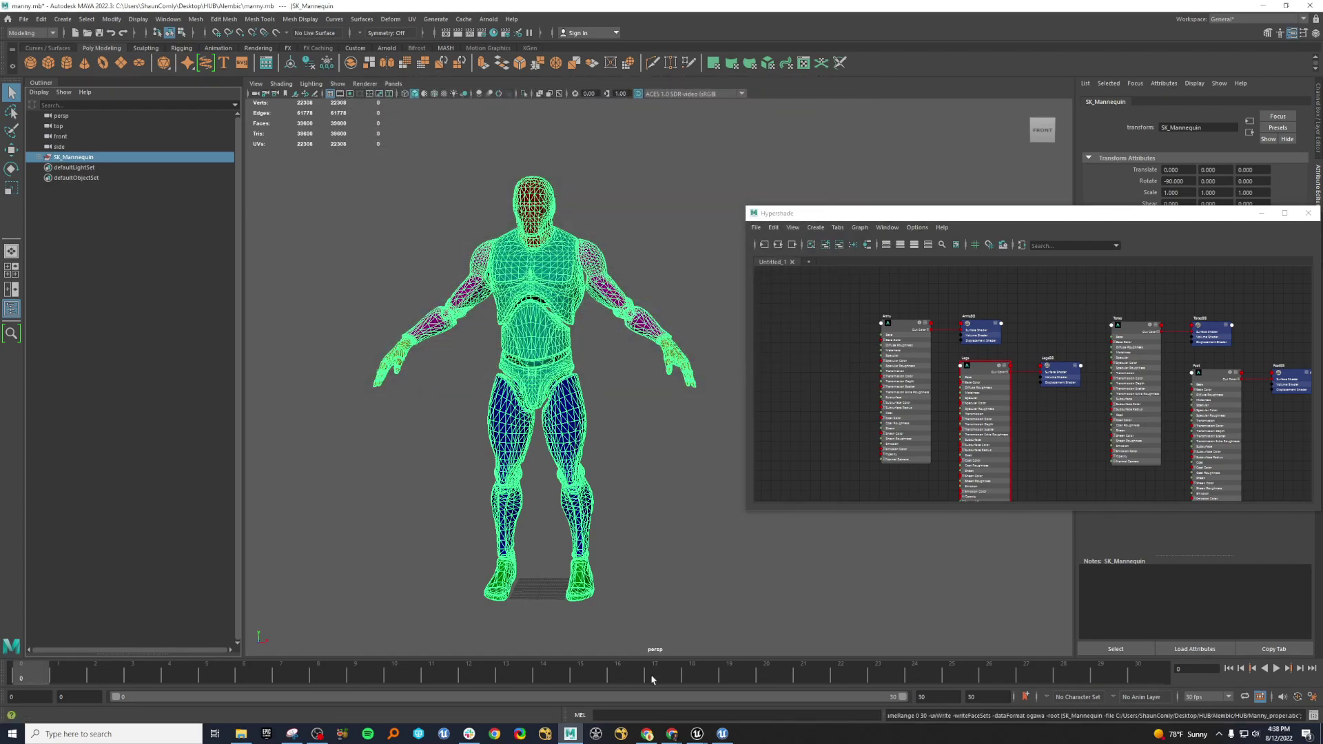
- Switch to Unreal and force delete the Manny_head mesh and HeadSG material from the HUB/Alembic folder
{"action": "mouse_move", "coordinate": [697, 734]}
{"action": "left_click", "coordinate": [805, 694]}
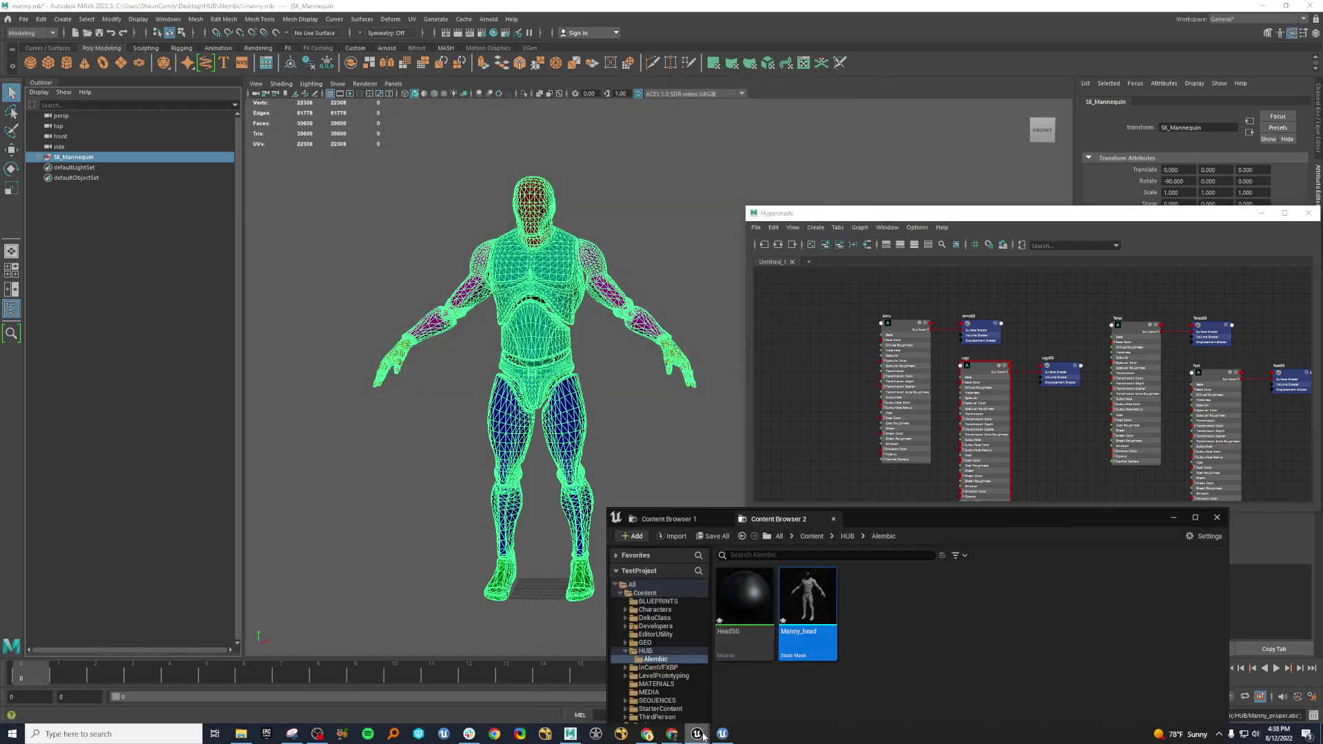
{"action": "key", "text": "Delete"}
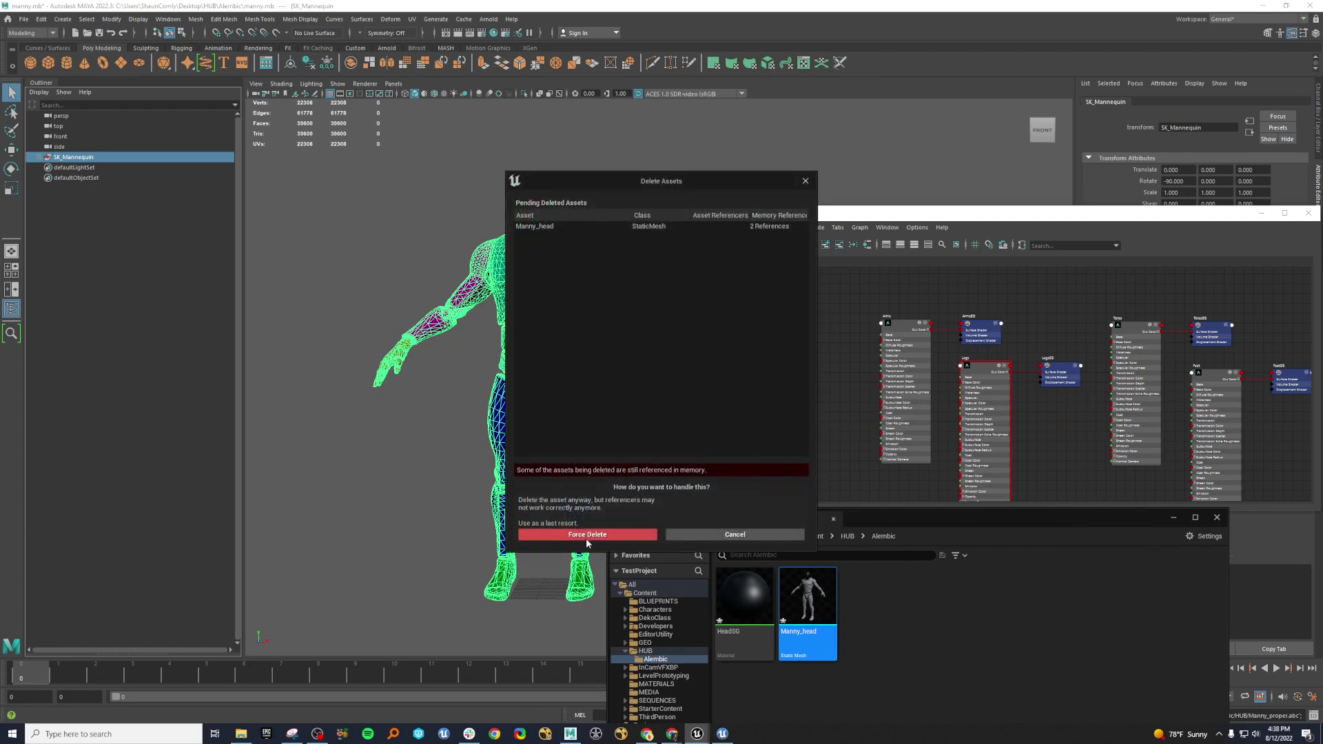
{"action": "left_click", "coordinate": [586, 539]}
{"action": "left_click", "coordinate": [746, 599]}
{"action": "key", "text": "Delete"}
{"action": "left_click", "coordinate": [630, 534]}
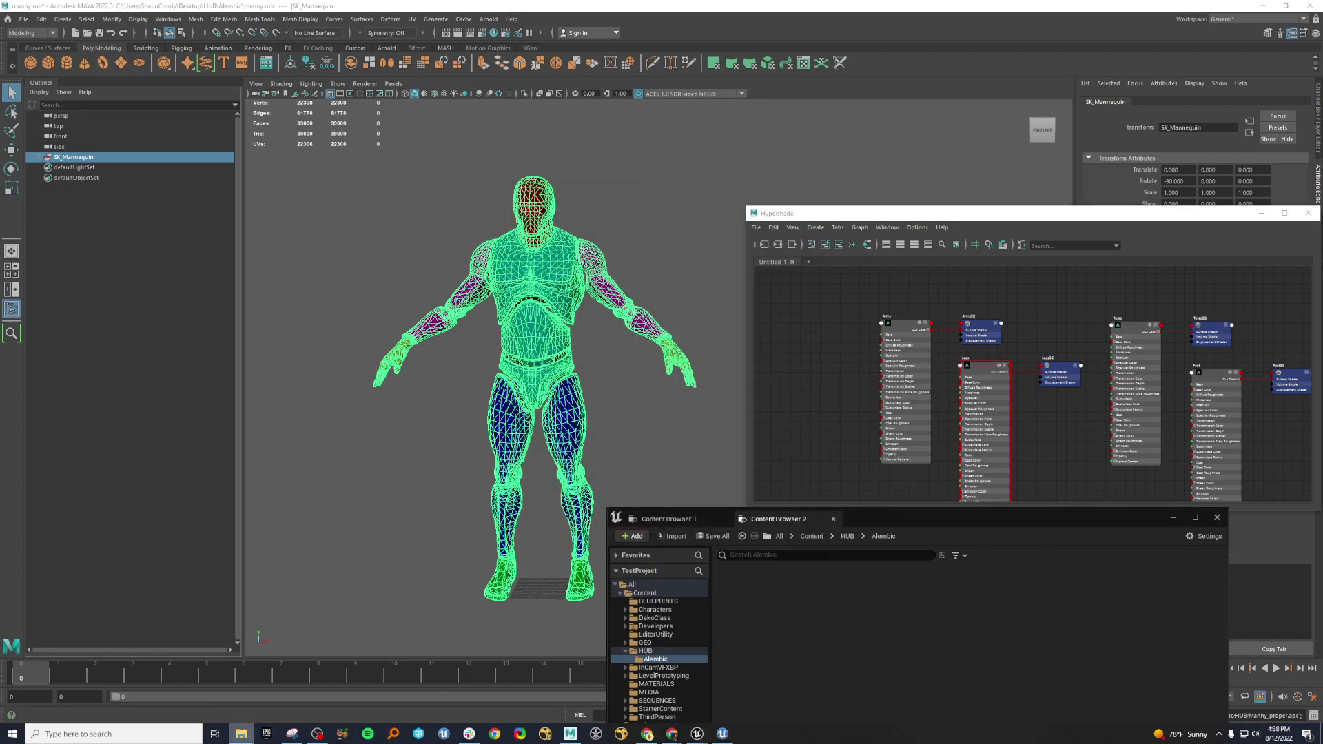
- Import Manny_proper.abc into the HUB/Alembic folder with Create Materials enabled and the Autodesk Maya conversion preset
{"action": "left_click_drag", "start_coordinate": [982, 688], "coordinate": [865, 669]}
{"action": "scroll", "coordinate": [586, 490], "scroll_direction": "down", "scroll_amount": 1}
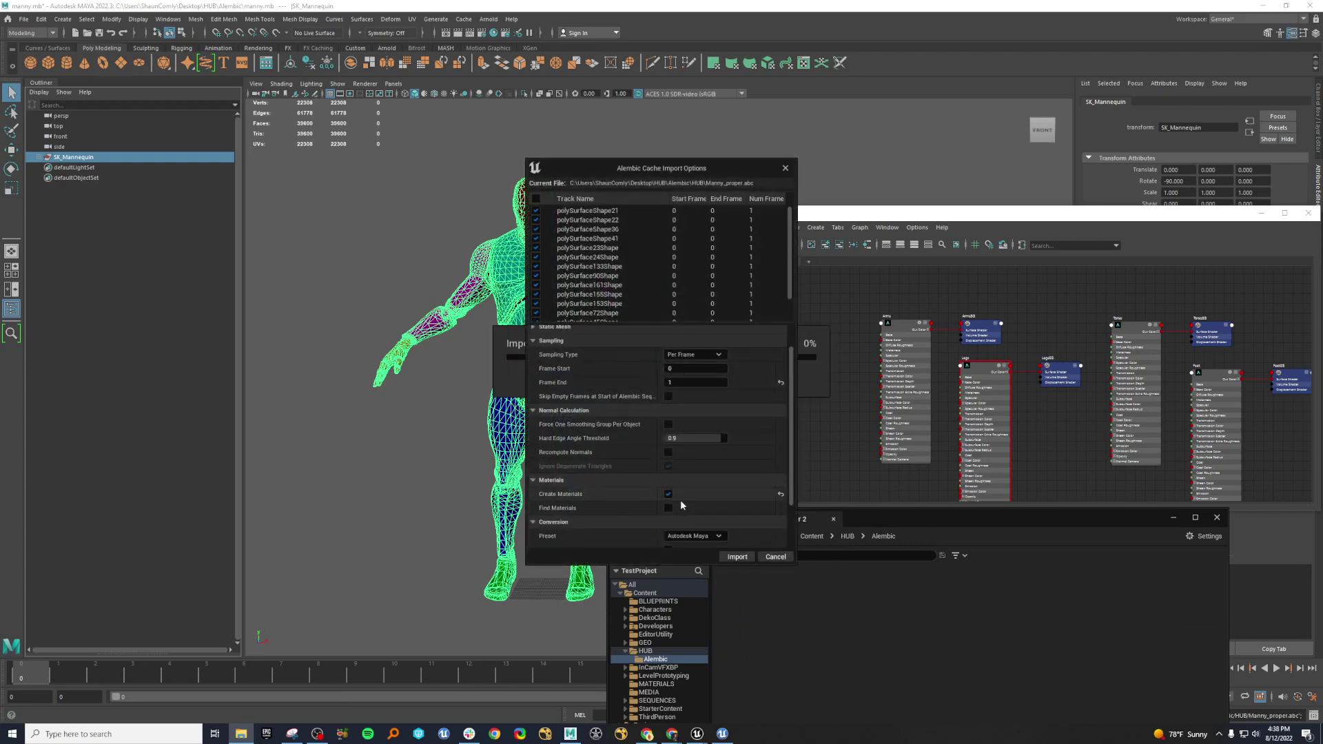
{"action": "left_click", "coordinate": [737, 557]}
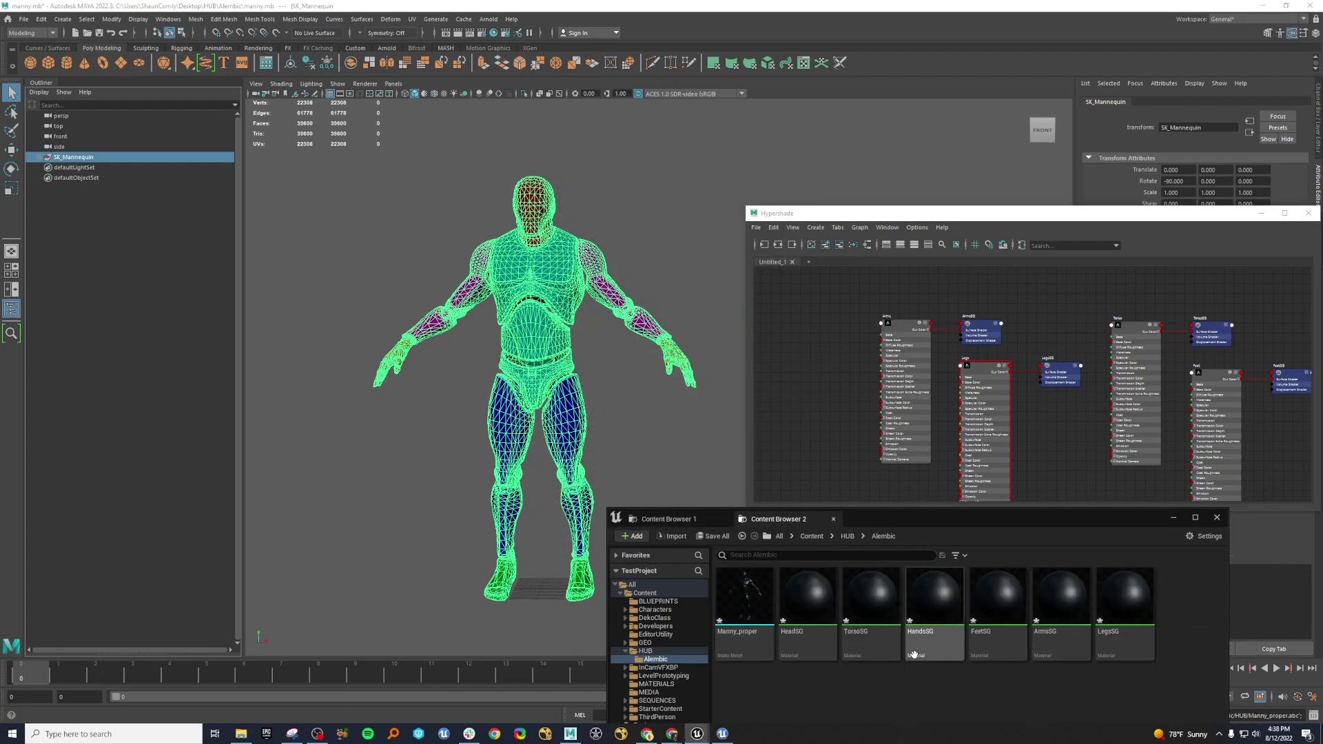
- Open the imported Manny_proper mesh and compare its material slots with the material nodes in Maya's Hypershade
{"action": "left_click", "coordinate": [744, 616]}
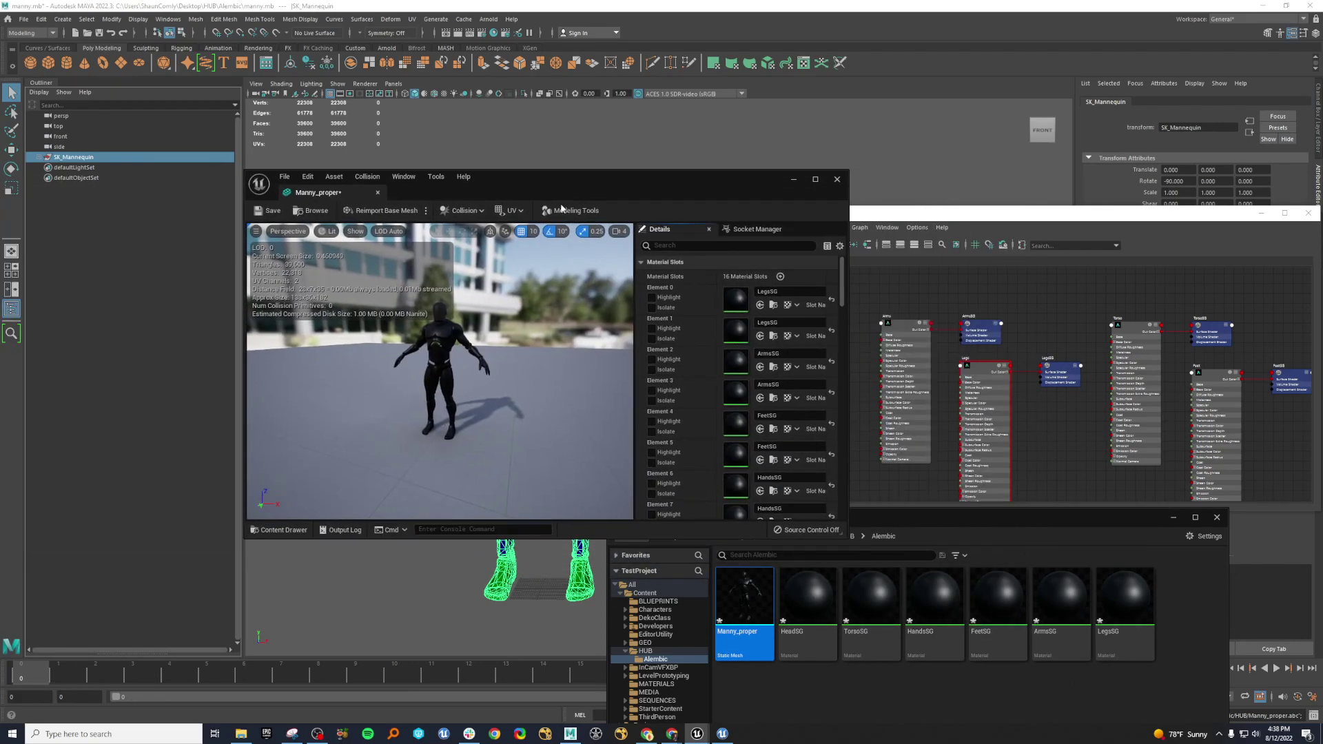
{"action": "left_click", "coordinate": [990, 397]}
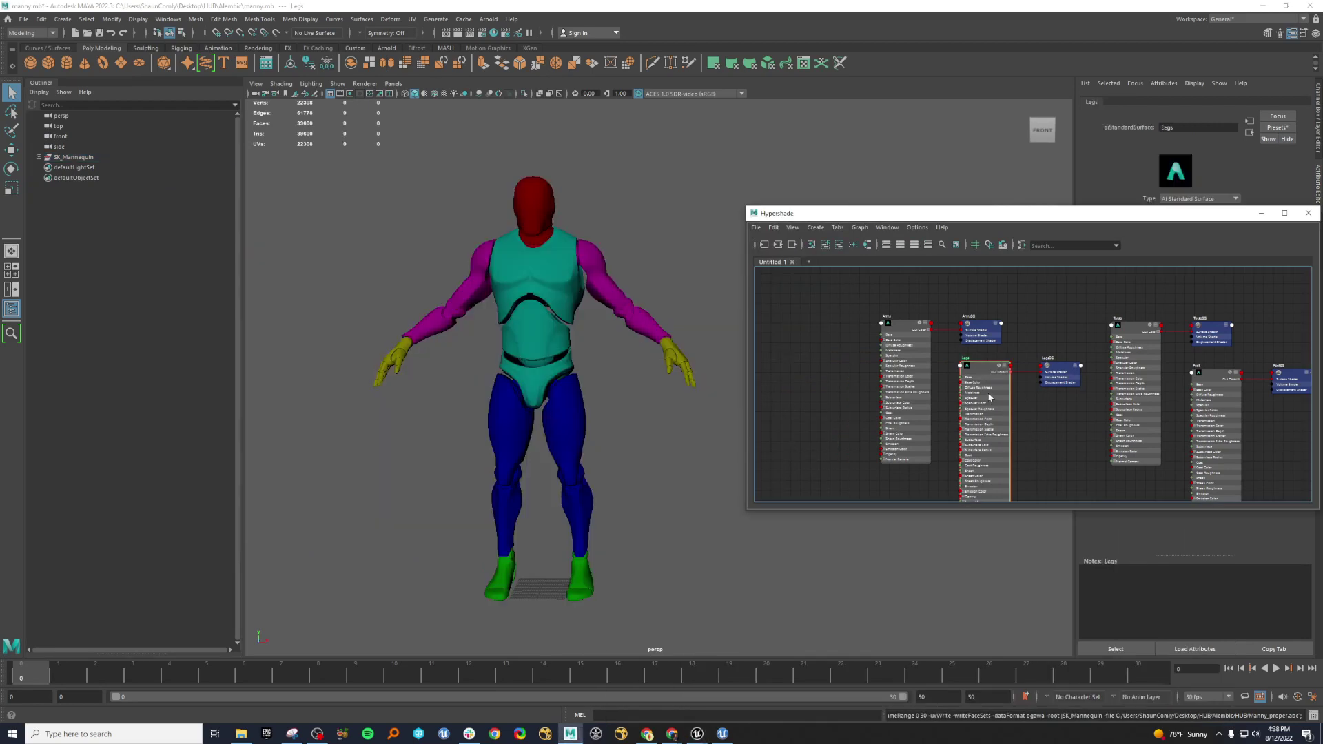
{"action": "left_click", "coordinate": [697, 734]}
{"action": "left_click", "coordinate": [722, 686]}
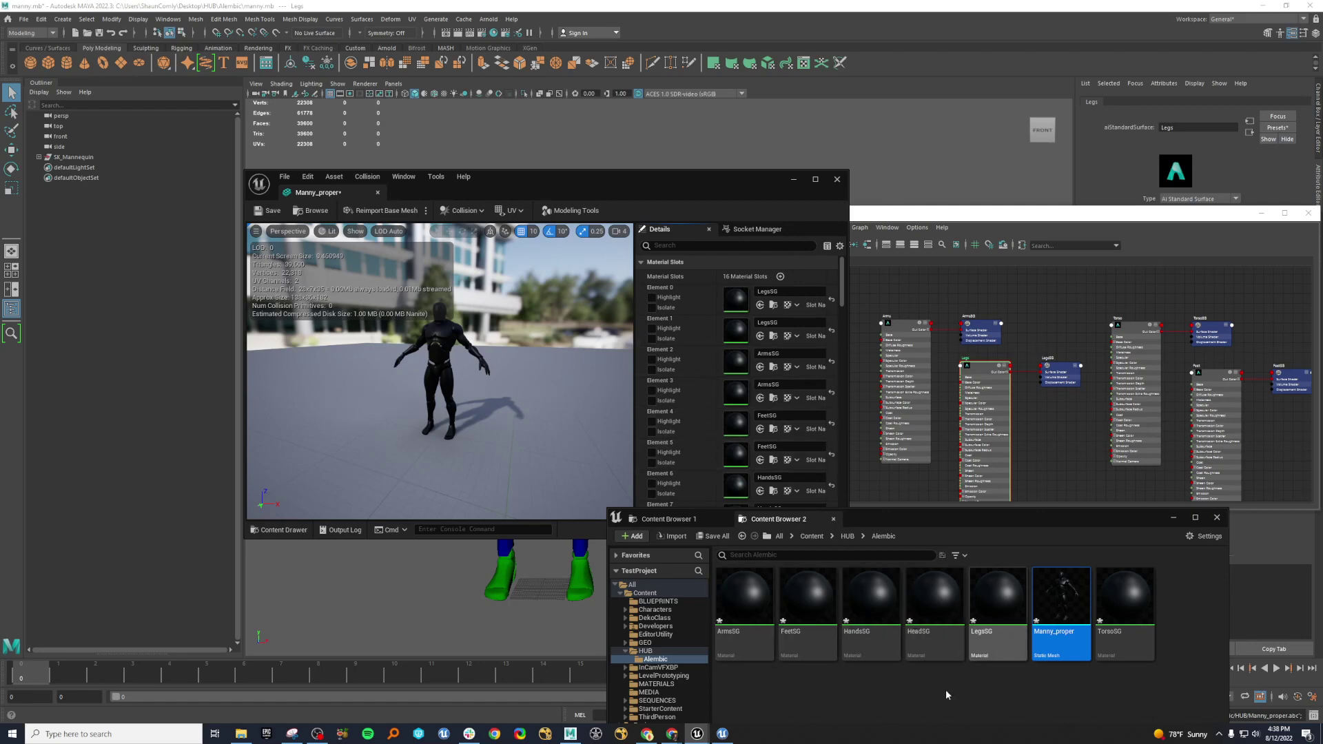
- Force delete the Manny_proper mesh and all its imported materials from the HUB/Alembic folder
{"action": "left_click_drag", "start_coordinate": [884, 514], "coordinate": [827, 297]}
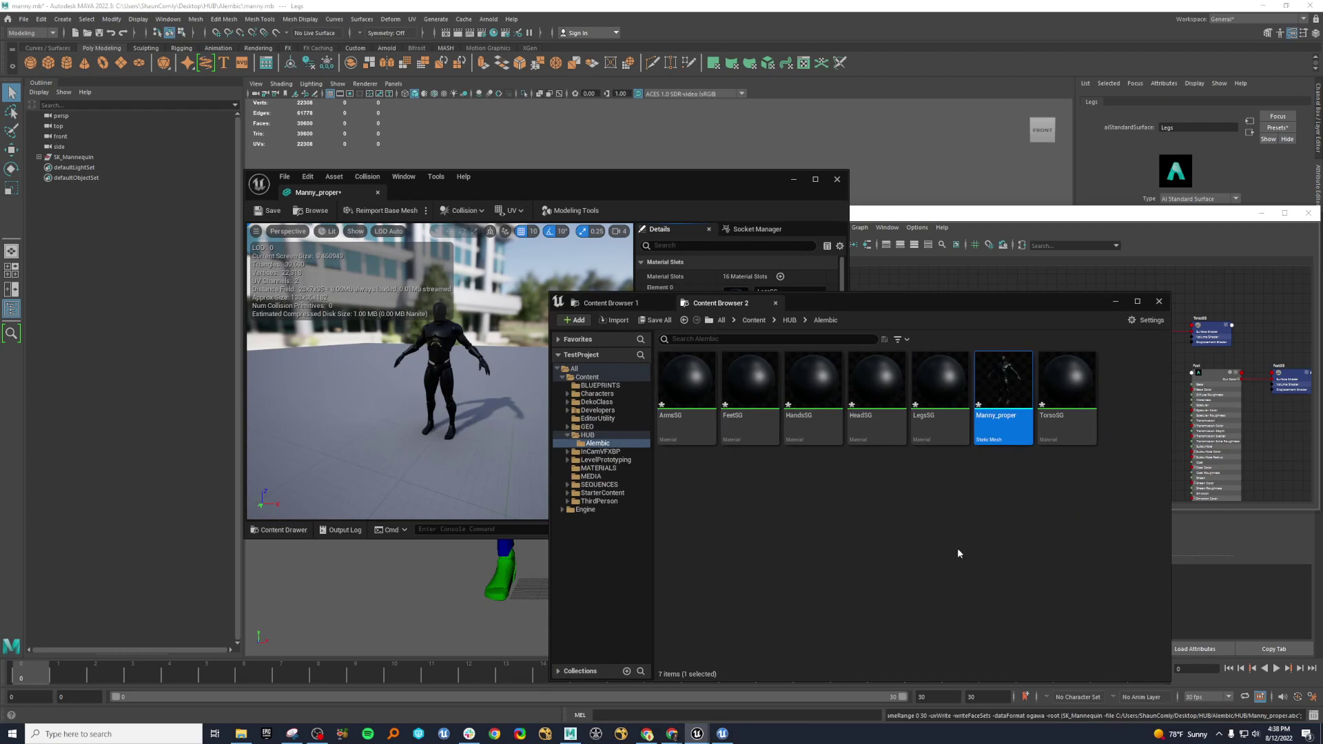
{"action": "left_click", "coordinate": [687, 382]}
{"action": "left_click", "coordinate": [1045, 398], "text": "shift"}
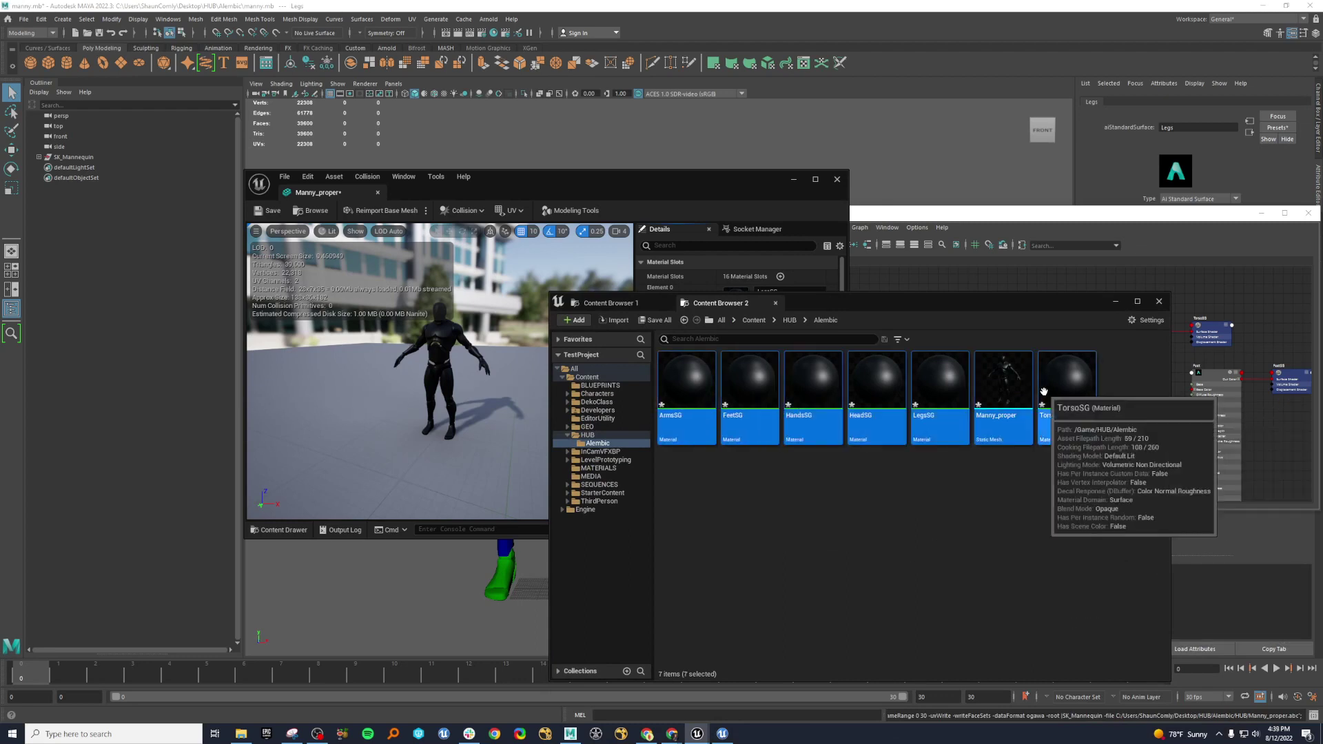
{"action": "key", "text": "Delete"}
{"action": "left_click", "coordinate": [594, 535]}
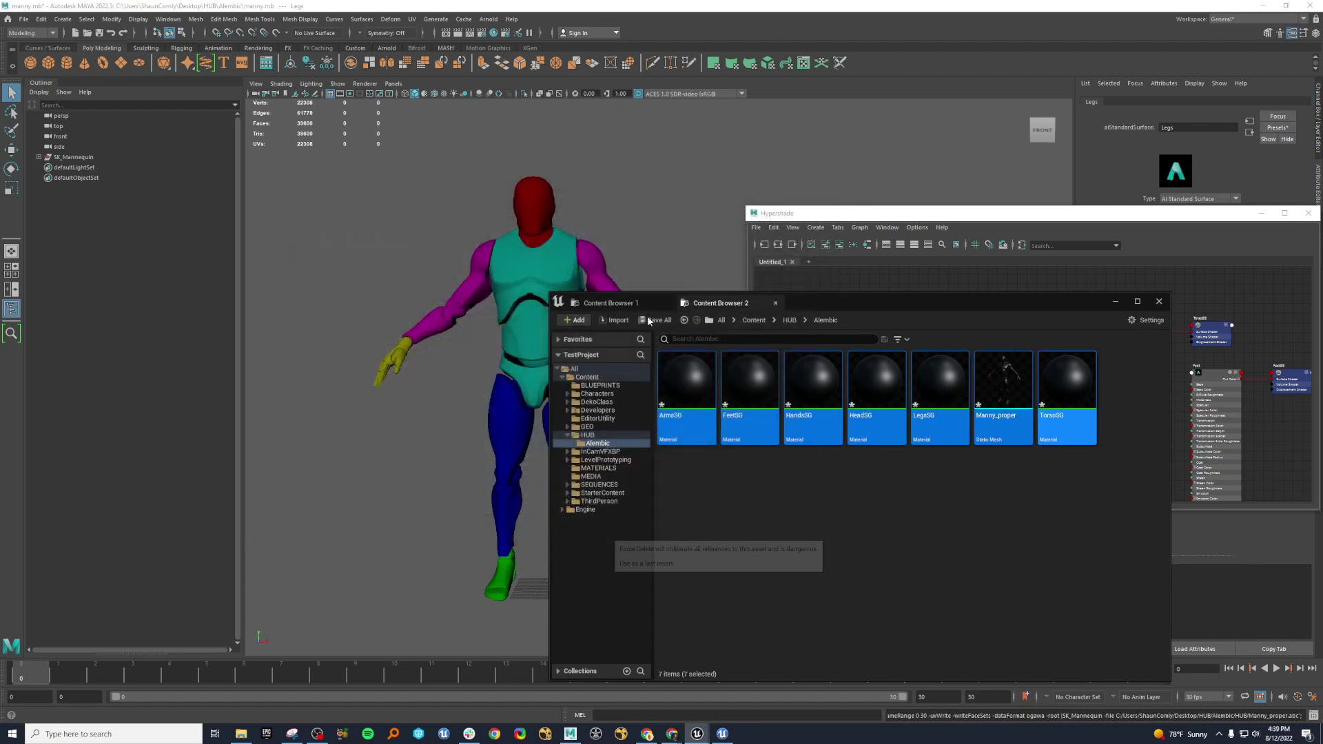
- Check the material names in Unreal's MATERIALS folder and rename the ArmsSG shading group in Maya's Hypershade to M_Mirror
{"action": "left_click", "coordinate": [631, 303]}
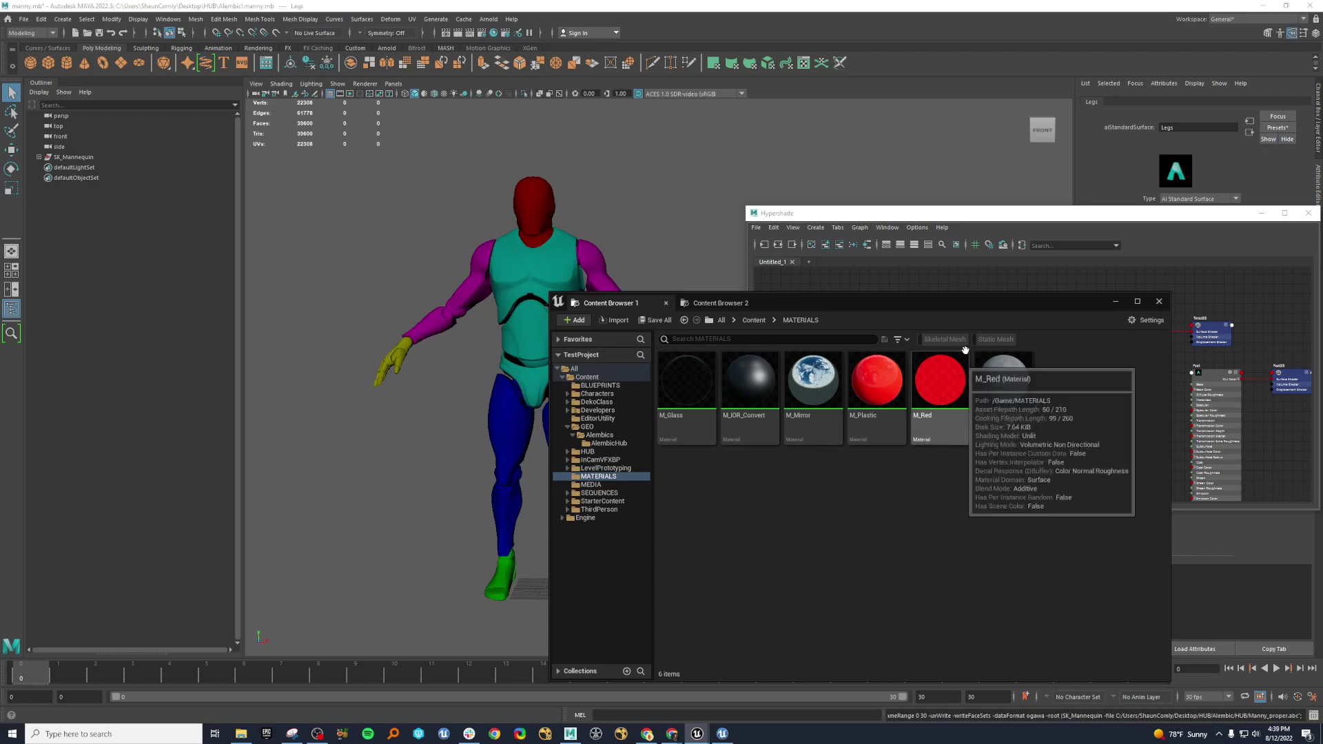
{"action": "left_click_drag", "start_coordinate": [974, 301], "coordinate": [590, 500]}
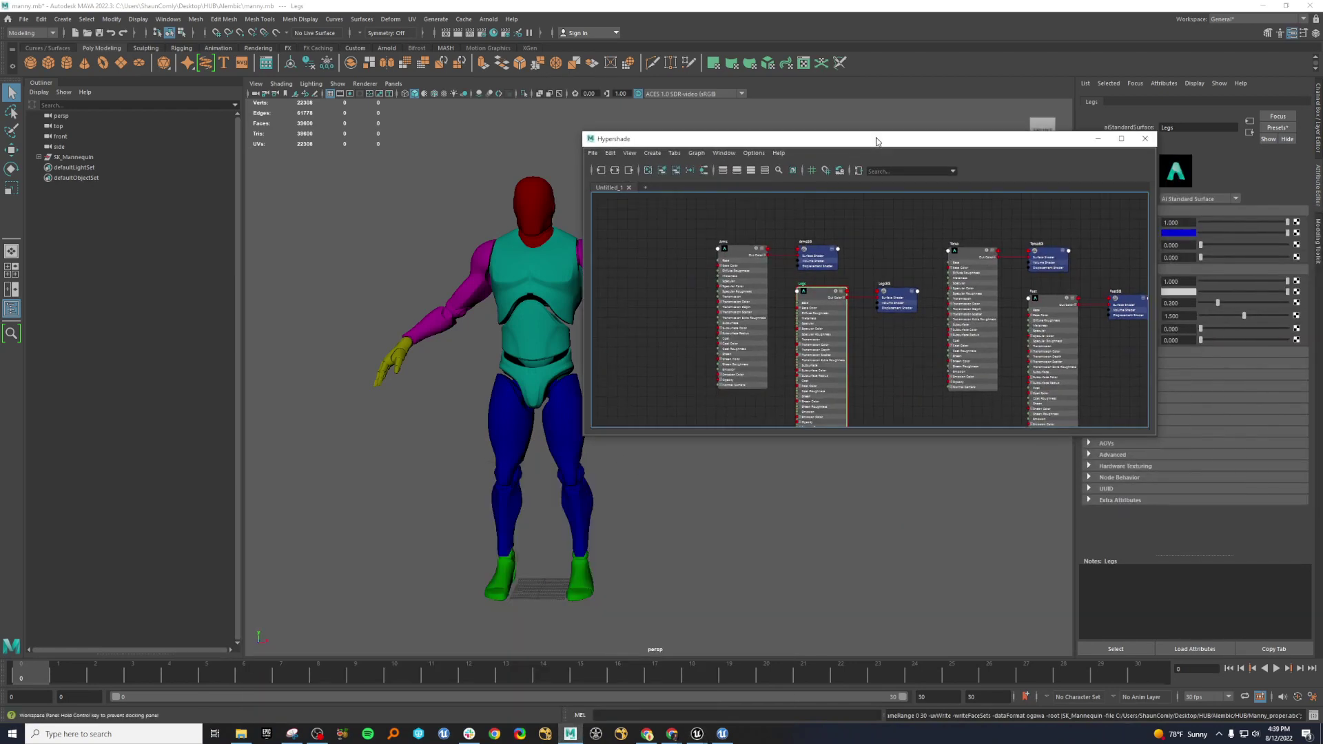
{"action": "scroll", "coordinate": [866, 249], "scroll_direction": "up", "scroll_amount": 5}
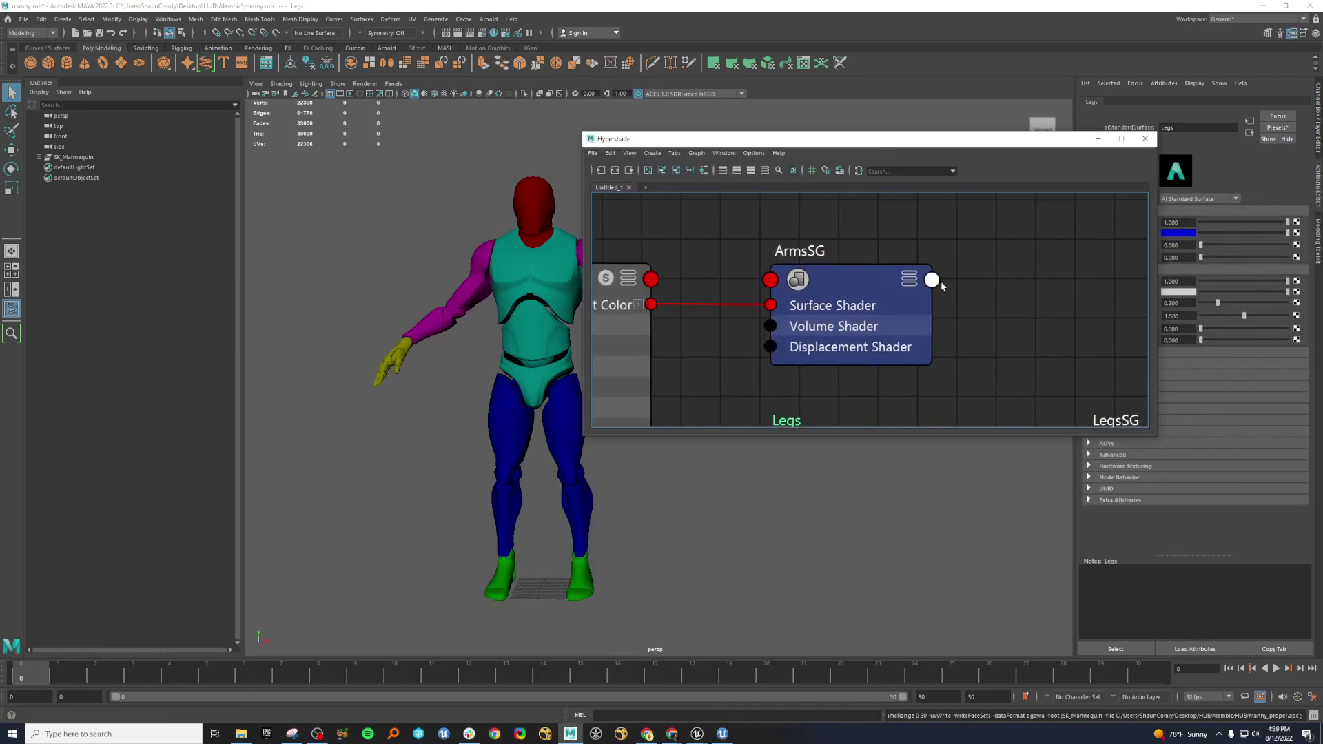
{"action": "double_click", "coordinate": [824, 253]}
{"action": "type", "text": "M_Mirror"}
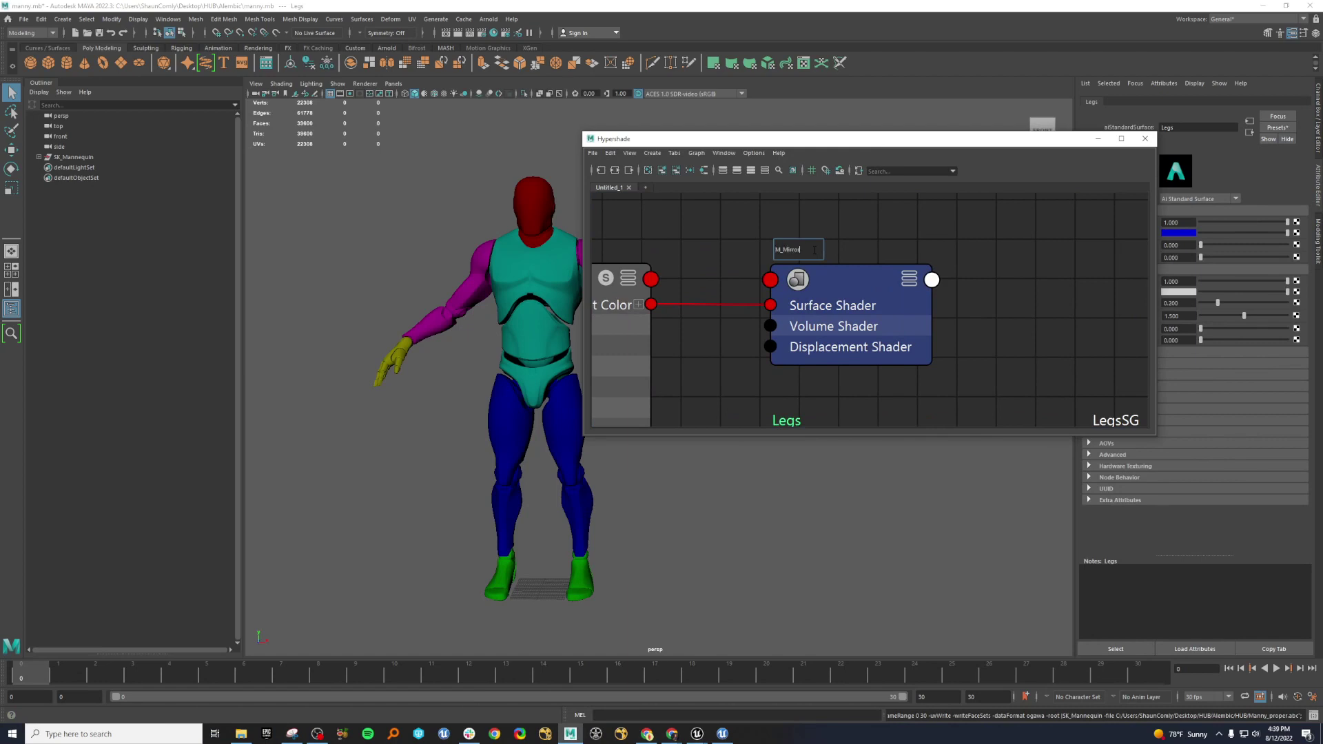
{"action": "key", "text": "Return"}
- Rename the LegsSG shading group to M_Glass
{"action": "scroll", "coordinate": [1042, 331], "scroll_direction": "down", "scroll_amount": 5}
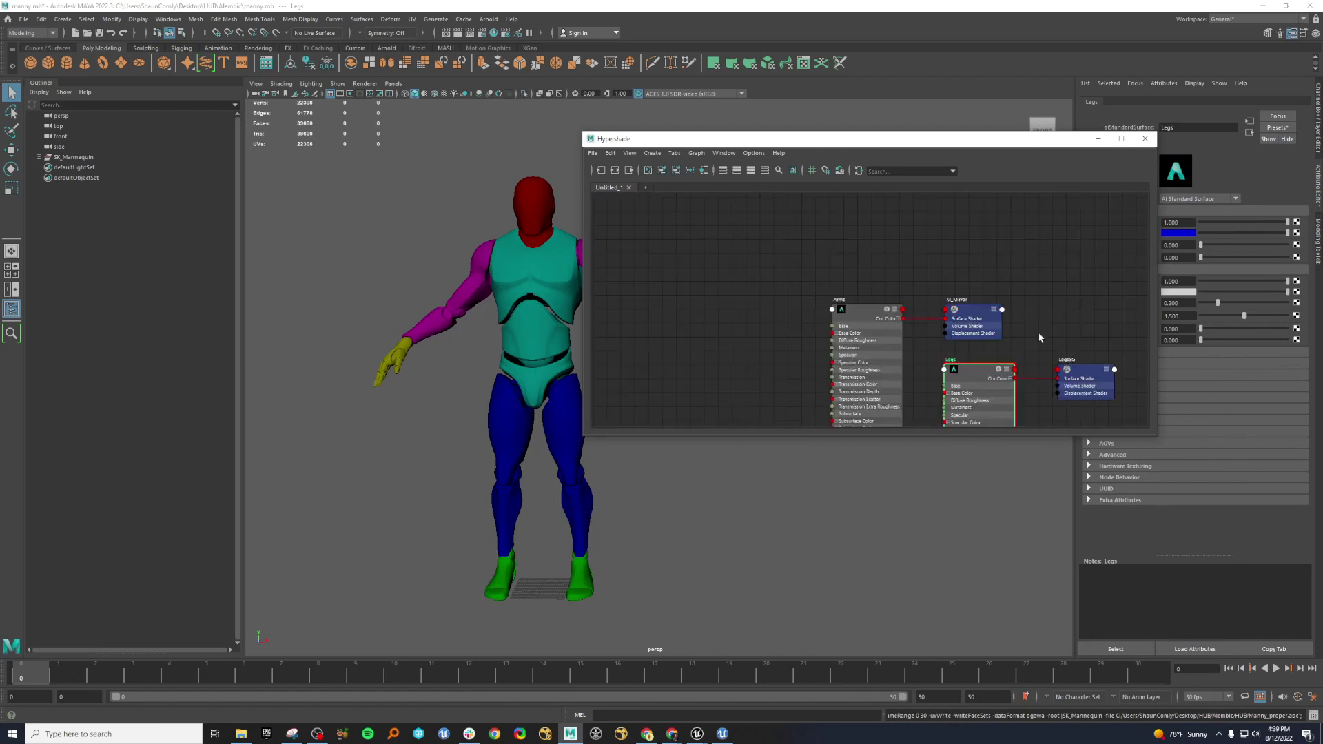
{"action": "middle_click_drag", "start_coordinate": [1058, 354], "coordinate": [1013, 259], "text": "alt"}
{"action": "scroll", "coordinate": [1020, 267], "scroll_direction": "up", "scroll_amount": 5}
{"action": "double_click", "coordinate": [1034, 250]}
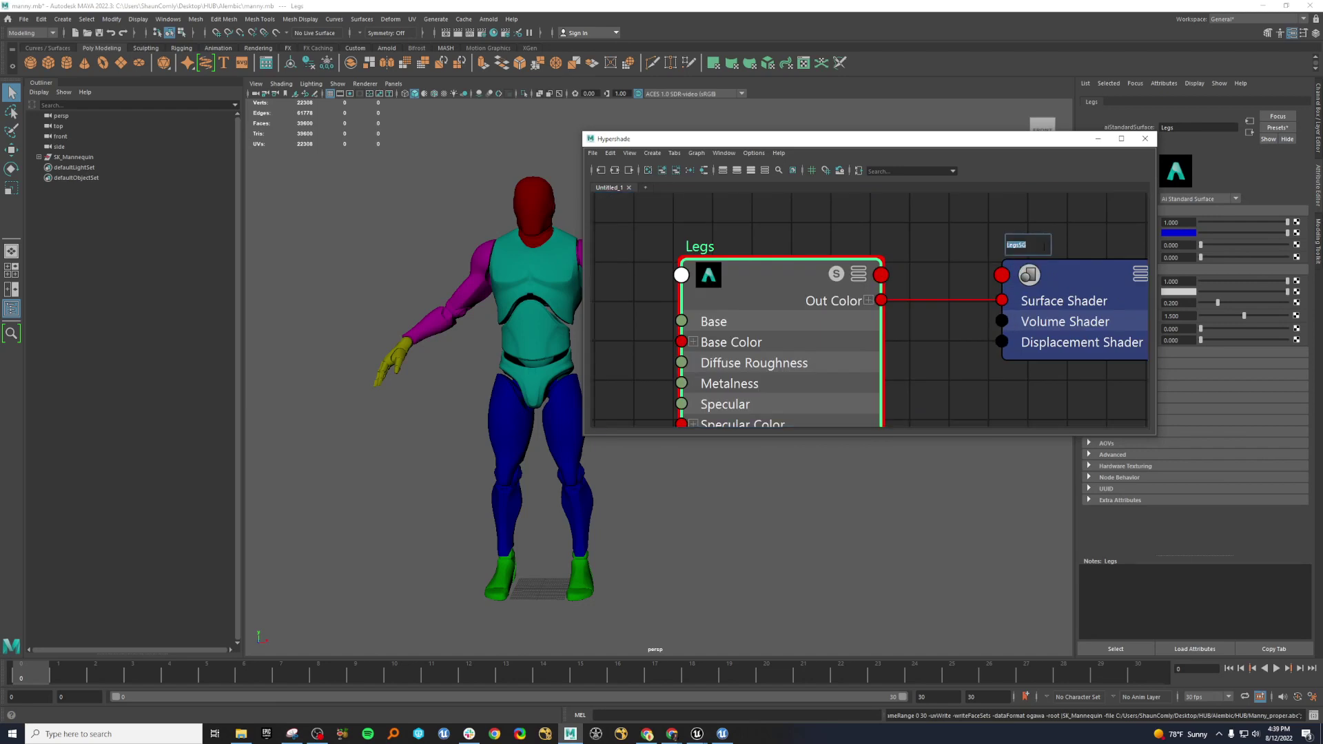
{"action": "type", "text": "M_Glass"}
{"action": "key", "text": "Return"}
- Rename the Torso material's shading group to M_Plastic
{"action": "scroll", "coordinate": [1043, 250], "scroll_direction": "down", "scroll_amount": 5}
{"action": "middle_click_drag", "start_coordinate": [1055, 221], "coordinate": [782, 252], "text": "alt"}
{"action": "left_click", "coordinate": [920, 242]}
{"action": "key", "text": "f"}
{"action": "double_click", "coordinate": [873, 242]}
{"action": "type", "text": "M_Plastic"}
{"action": "key", "text": "Return"}
{"action": "scroll", "coordinate": [874, 276], "scroll_direction": "down", "scroll_amount": 5}
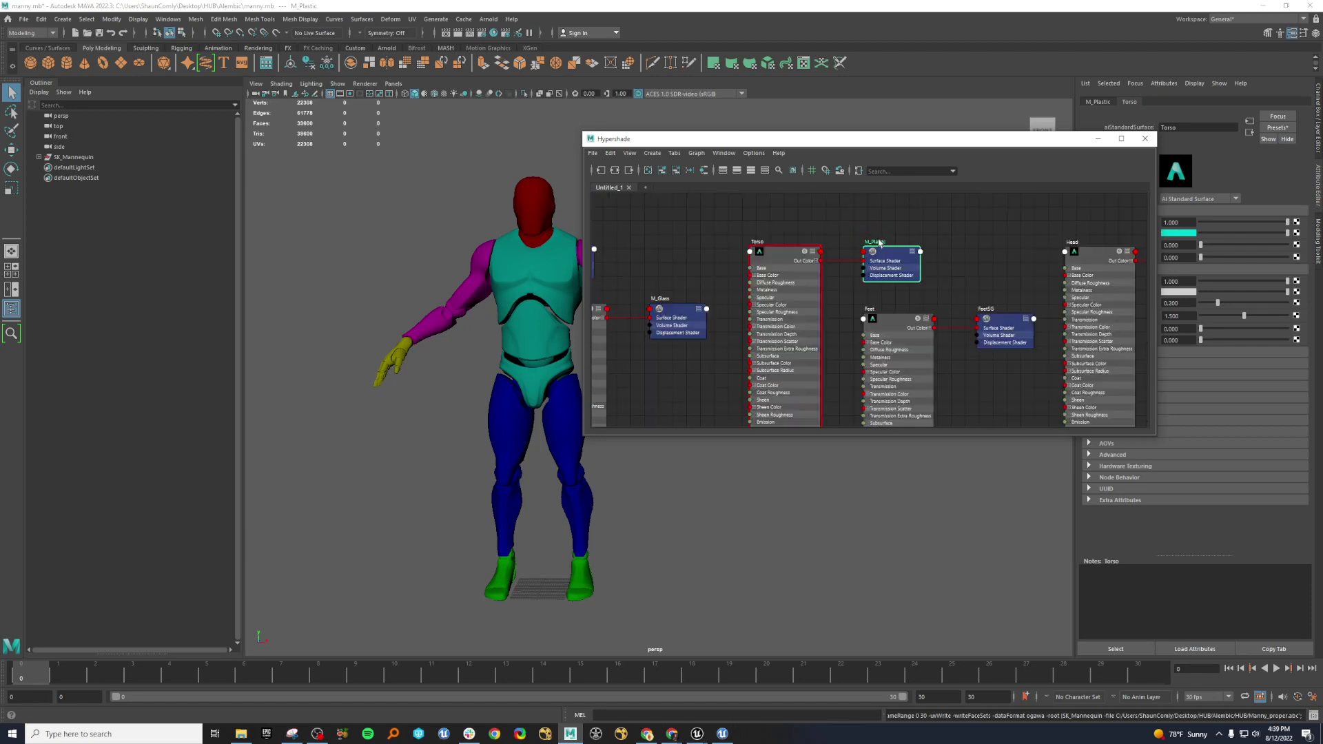
- Delete the Feet, Head and Hands materials and their shading groups from the Hypershade graph
{"action": "left_click_drag", "start_coordinate": [955, 383], "coordinate": [729, 260]}
{"action": "left_click_drag", "start_coordinate": [800, 212], "coordinate": [964, 279], "text": "shift"}
{"action": "left_click_drag", "start_coordinate": [983, 397], "coordinate": [866, 263]}
{"action": "key", "text": "Delete"}
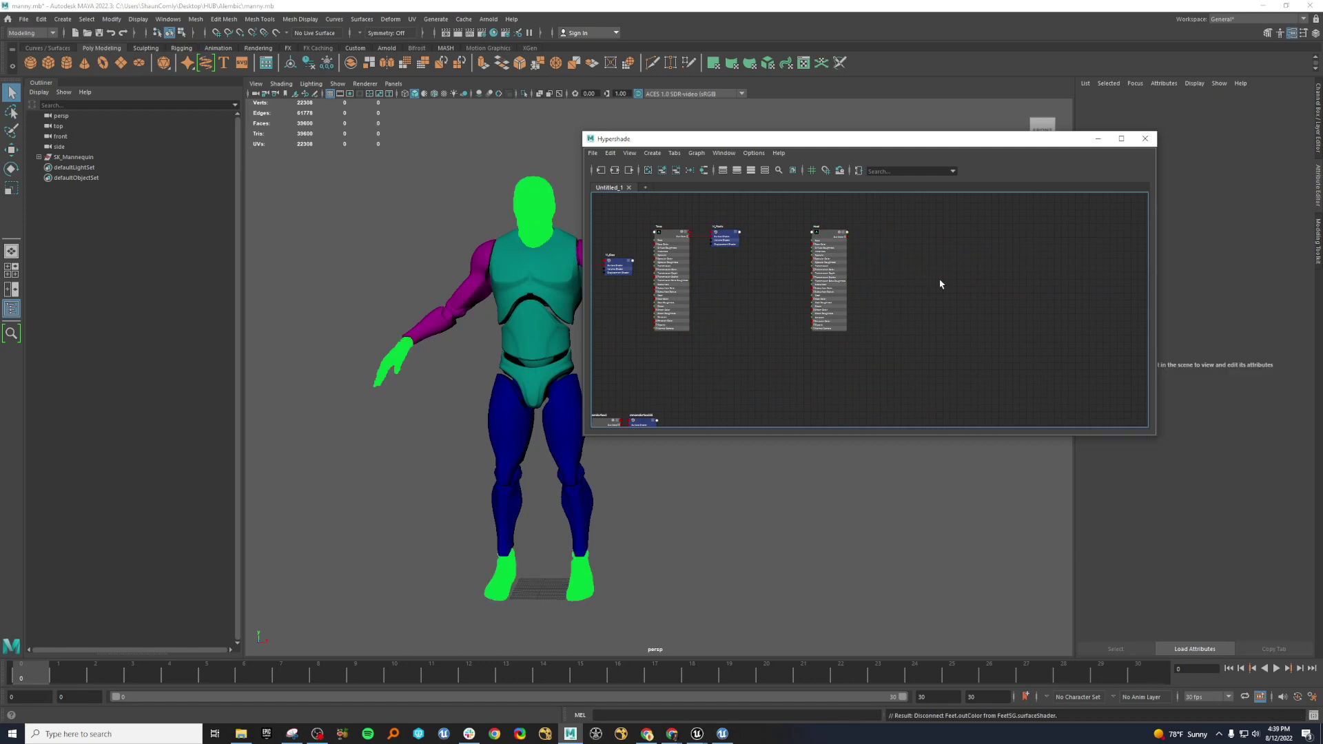
{"action": "left_click", "coordinate": [835, 248]}
{"action": "key", "text": "Delete"}
- Assign the Torso material with the M_Plastic shading group to all faces of the mannequin's head
{"action": "middle_click_drag", "start_coordinate": [693, 239], "coordinate": [830, 277], "text": "alt"}
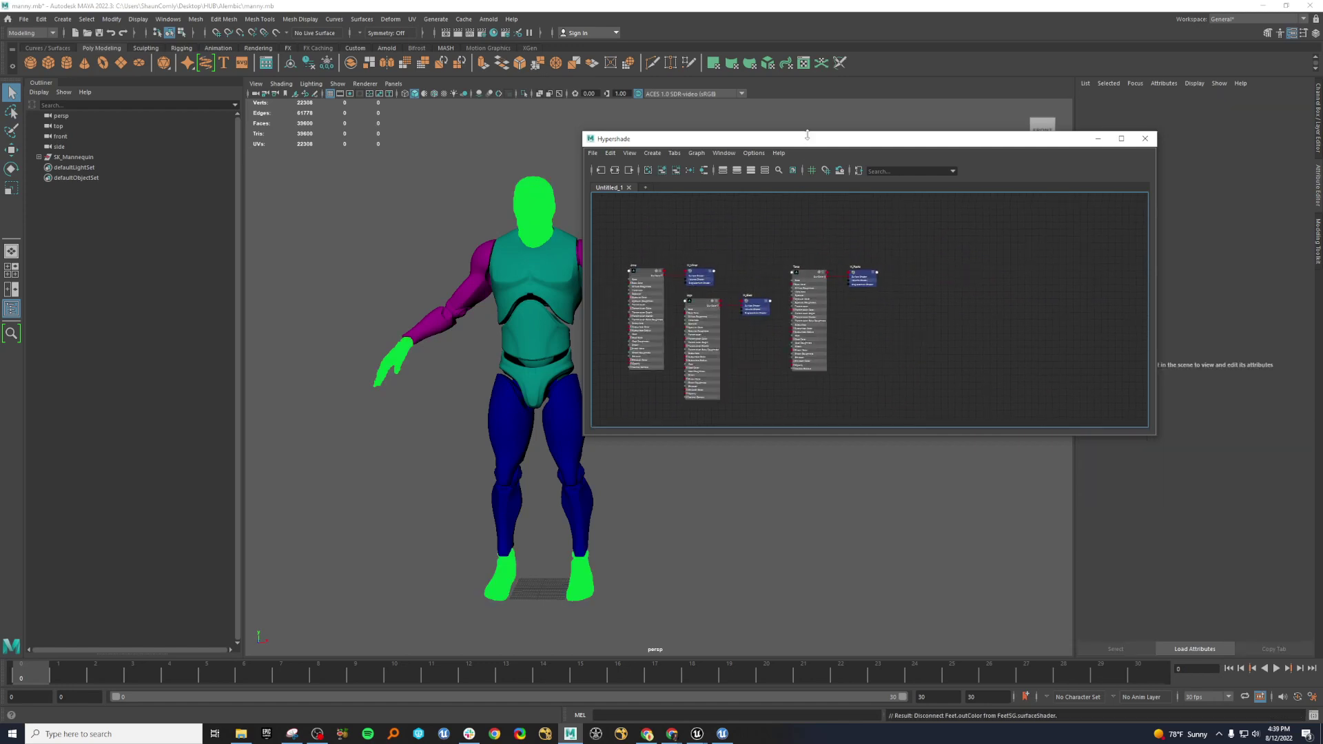
{"action": "left_click_drag", "start_coordinate": [842, 141], "coordinate": [932, 99]}
{"action": "left_click", "coordinate": [525, 190]}
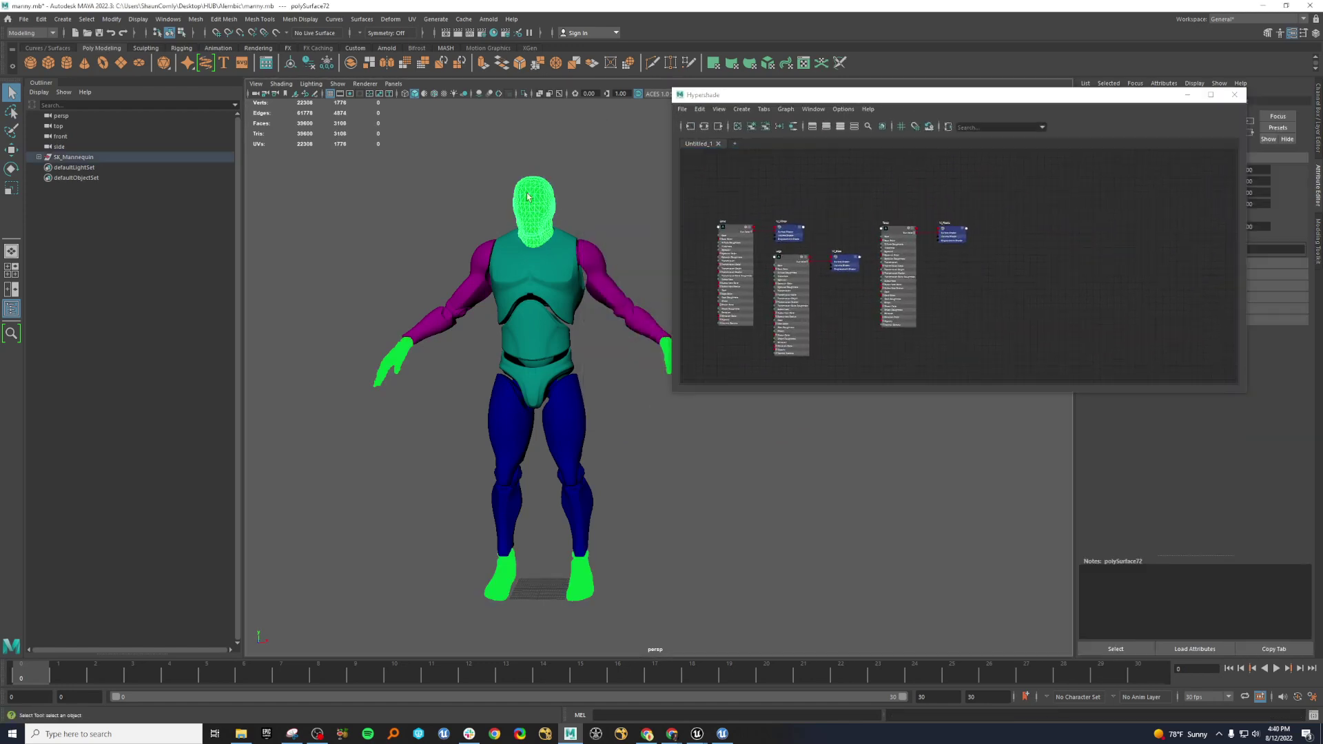
{"action": "key", "text": "F8"}
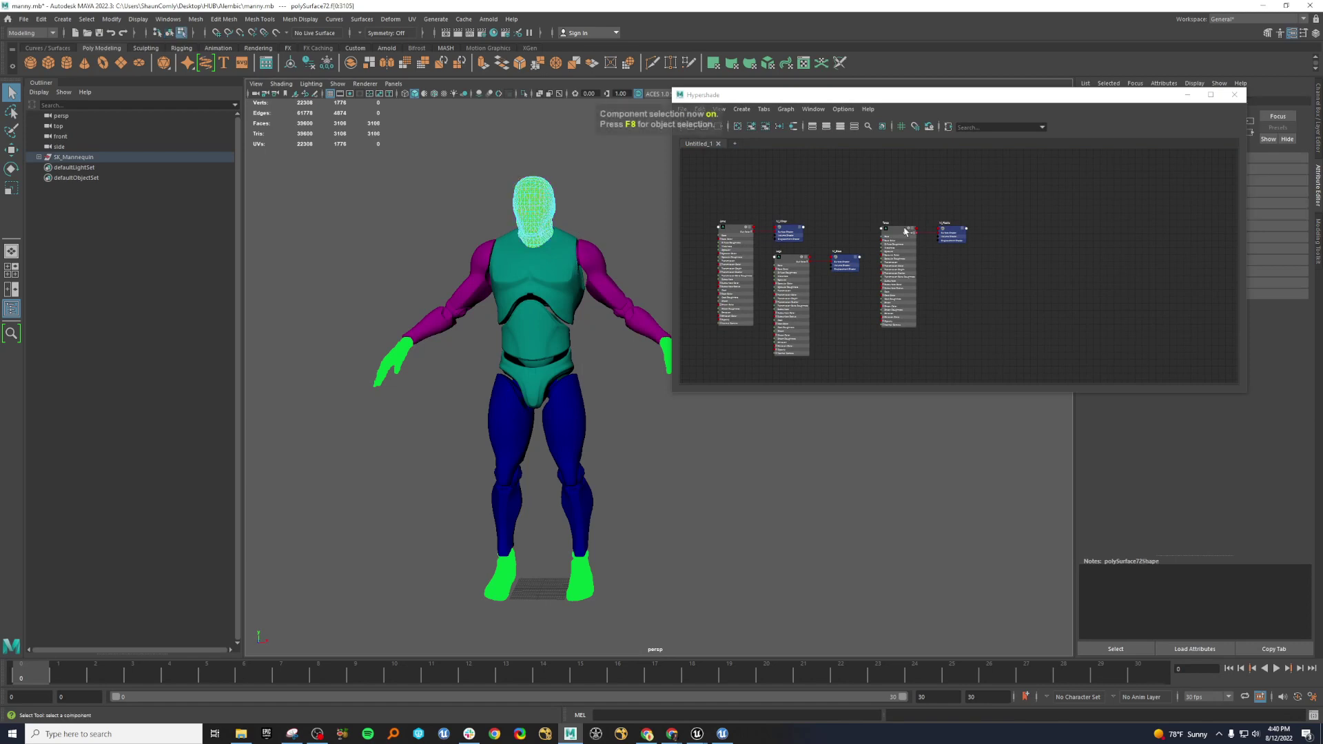
{"action": "right_click_drag", "start_coordinate": [905, 231], "coordinate": [899, 200]}
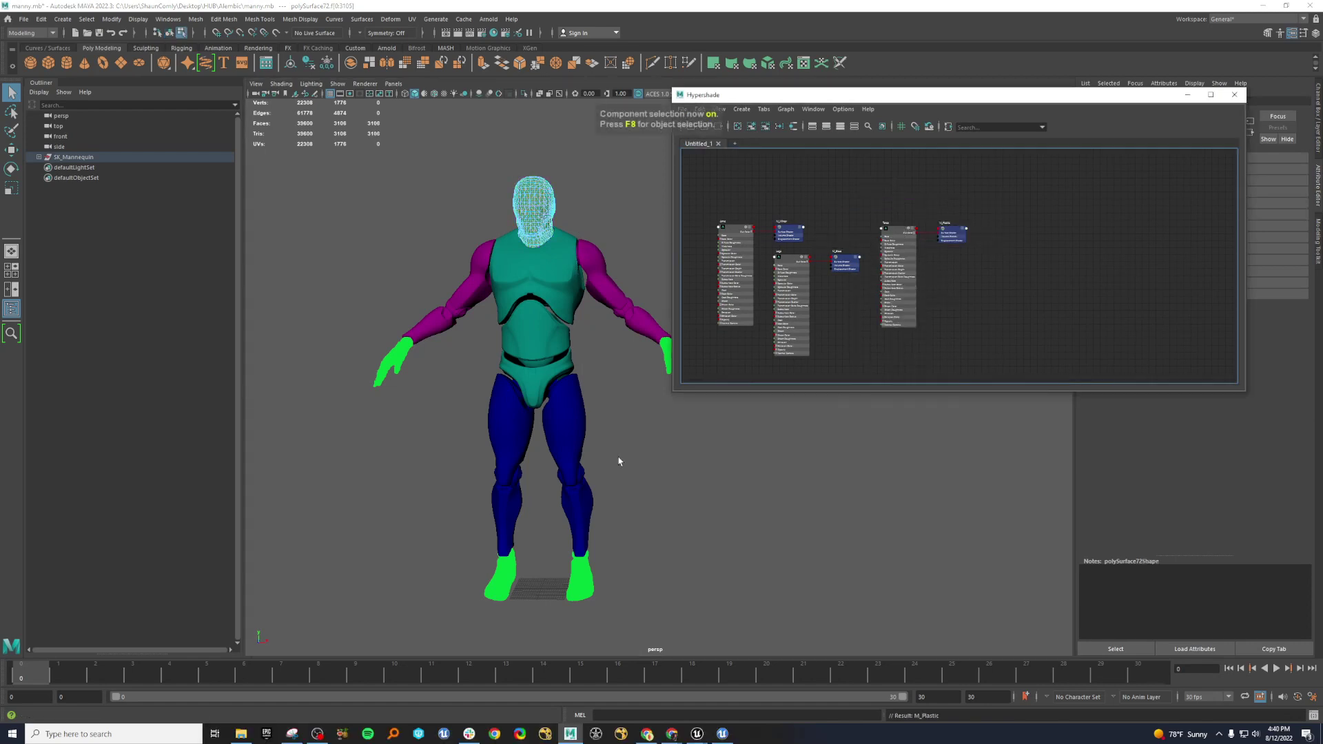
- Assign the Legs material (M_Glass) to the faces of both feet and the Arms material (M_Mirror) to both hands
{"action": "left_click", "coordinate": [514, 567]}
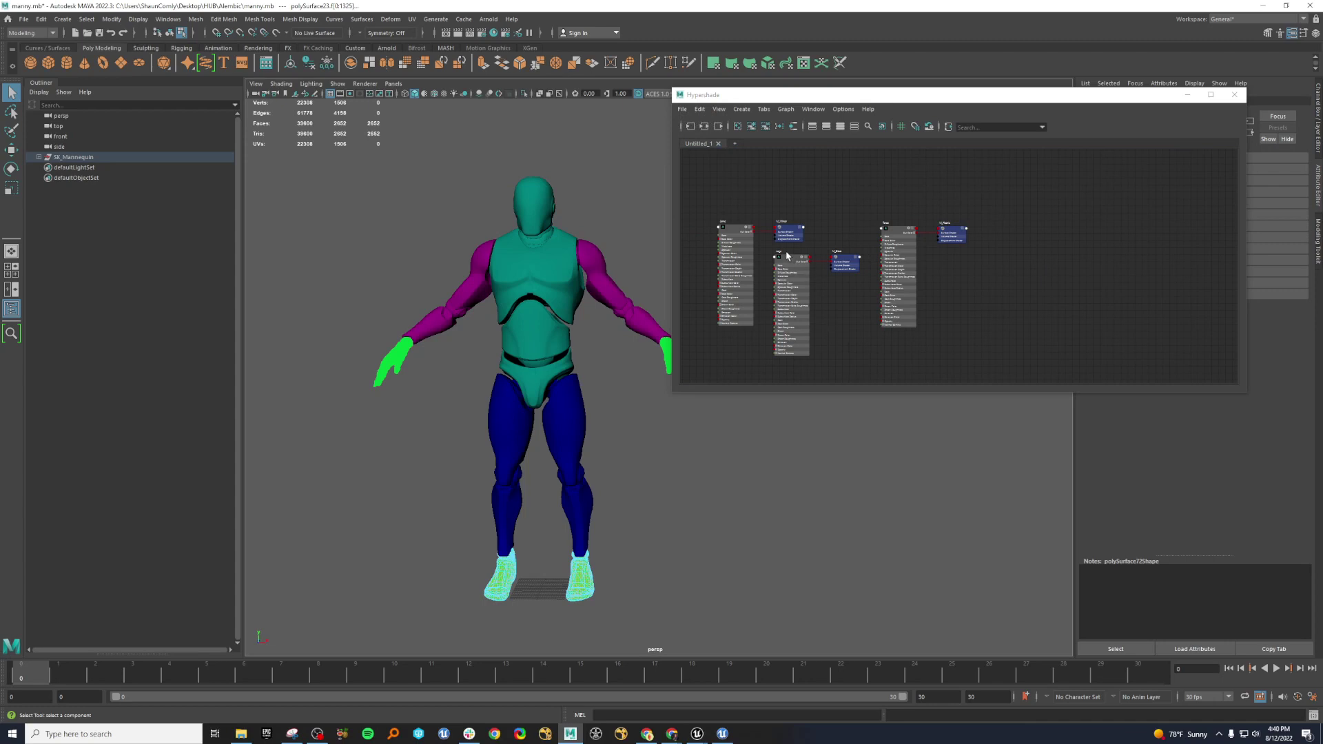
{"action": "right_click_drag", "start_coordinate": [787, 256], "coordinate": [694, 344]}
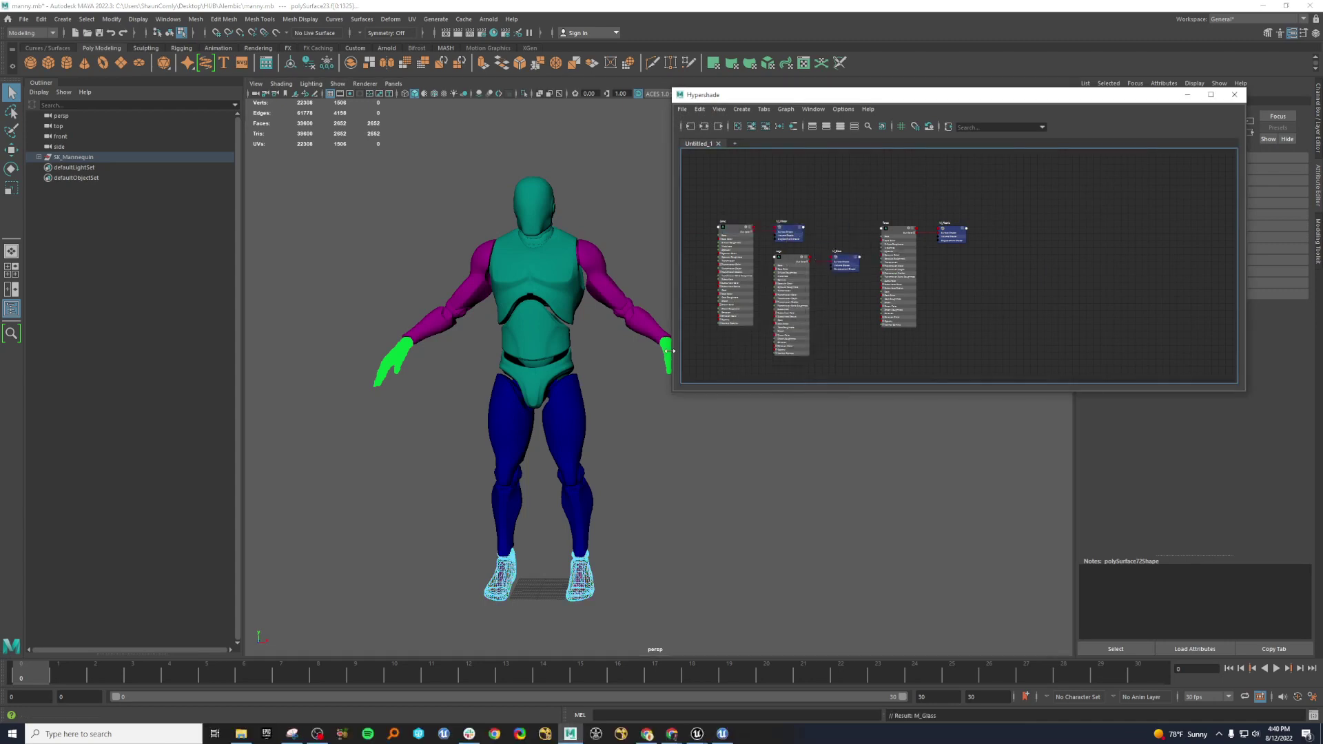
{"action": "left_click", "coordinate": [394, 366]}
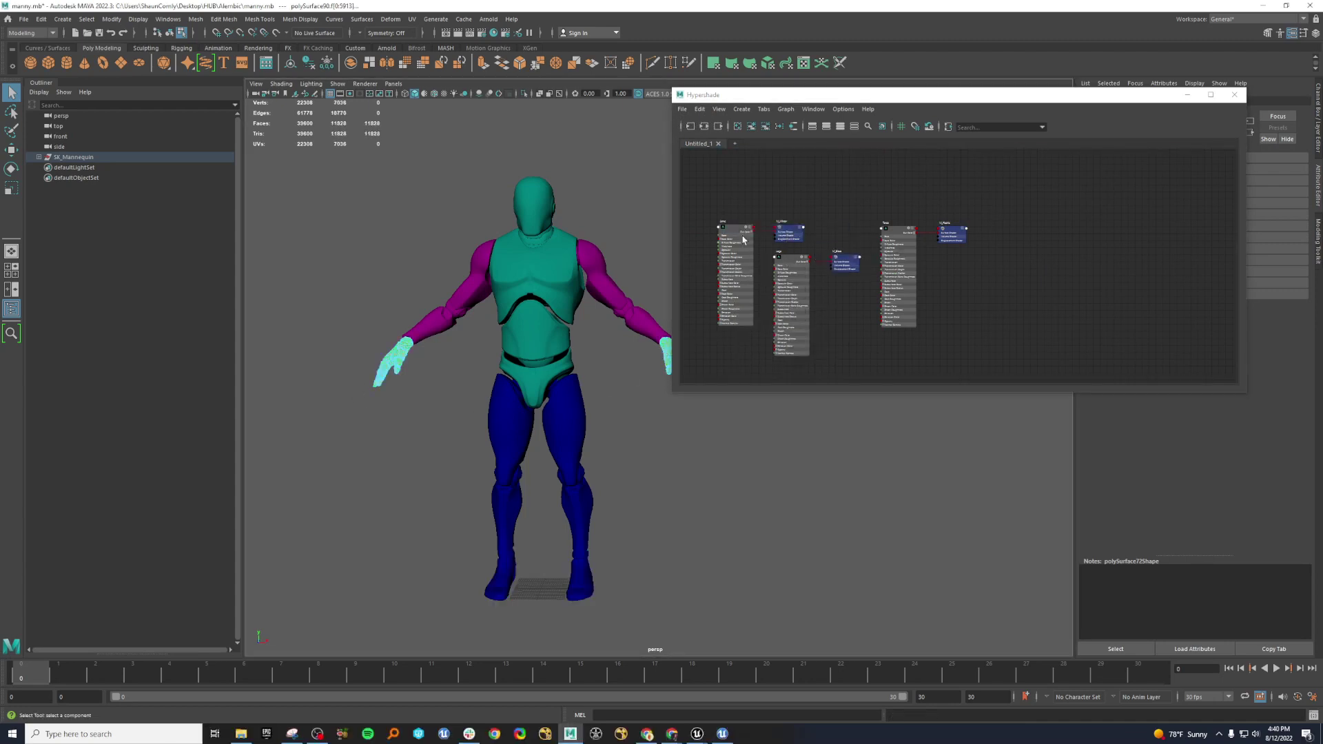
{"action": "right_click_drag", "start_coordinate": [742, 237], "coordinate": [731, 178]}
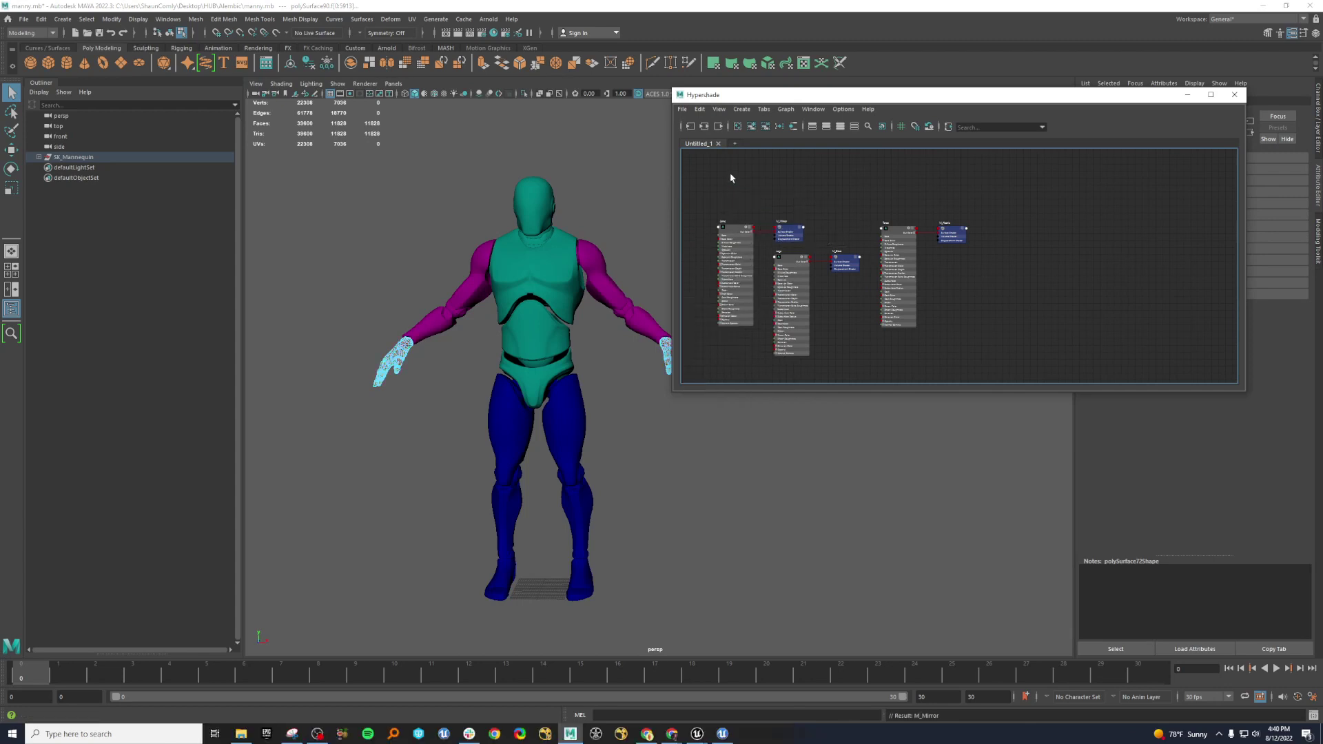
- Export the SK_Mannequin group as an Alembic cache named Manny_existing.abc into the HUB folder
{"action": "left_click", "coordinate": [129, 159]}
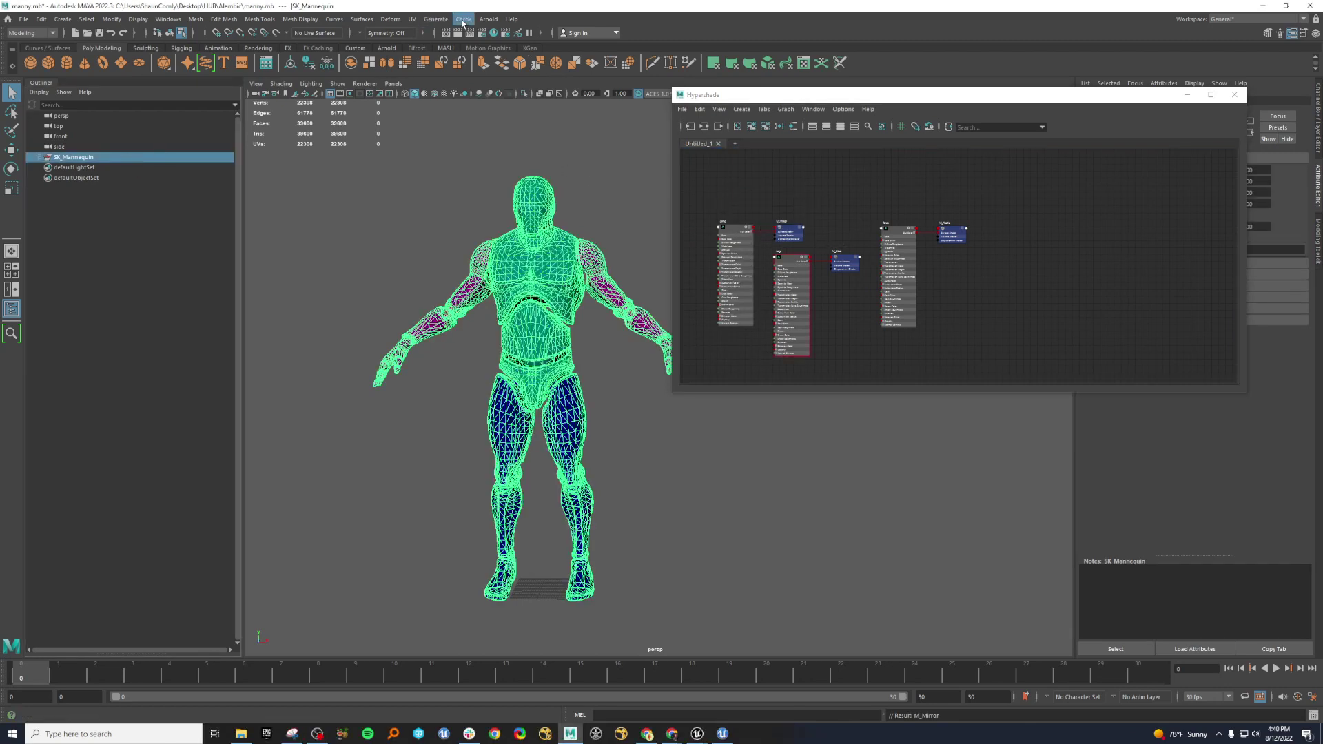
{"action": "left_click", "coordinate": [487, 19]}
{"action": "mouse_move", "coordinate": [471, 25]}
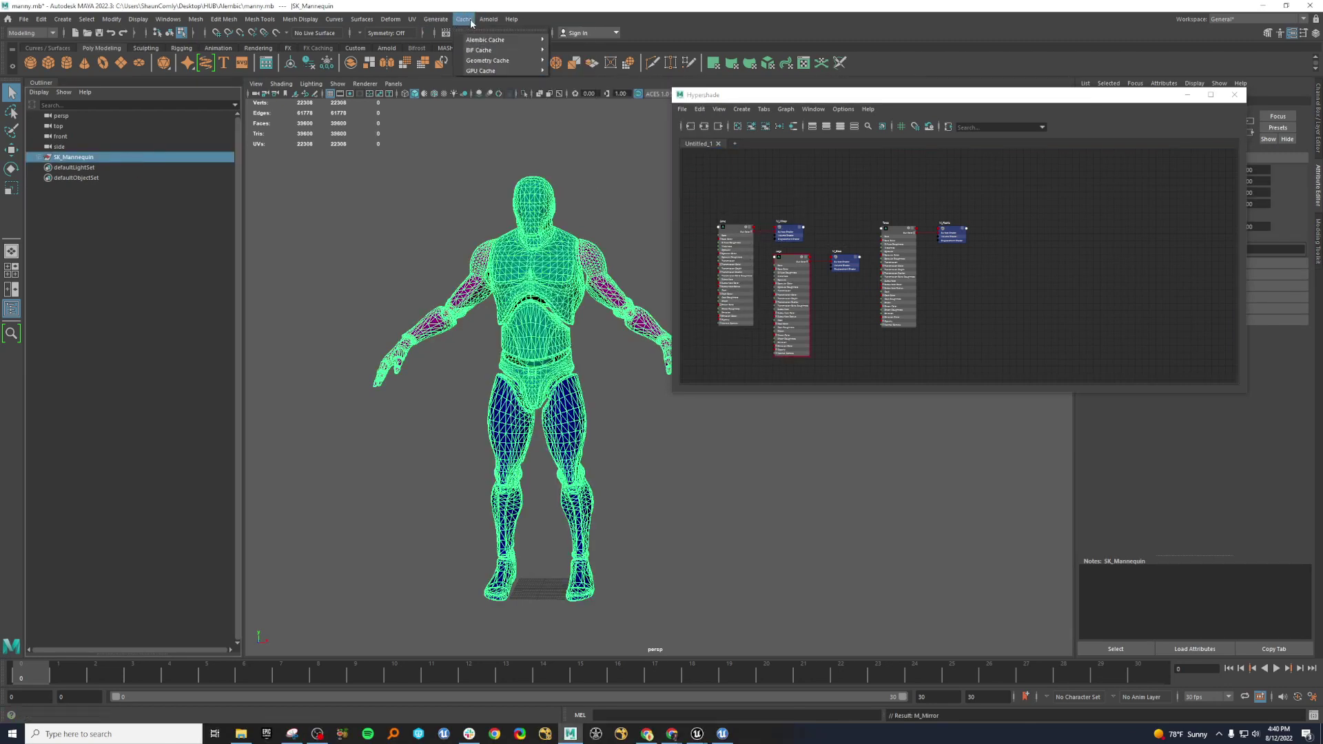
{"action": "mouse_move", "coordinate": [524, 40]}
{"action": "left_click", "coordinate": [610, 92]}
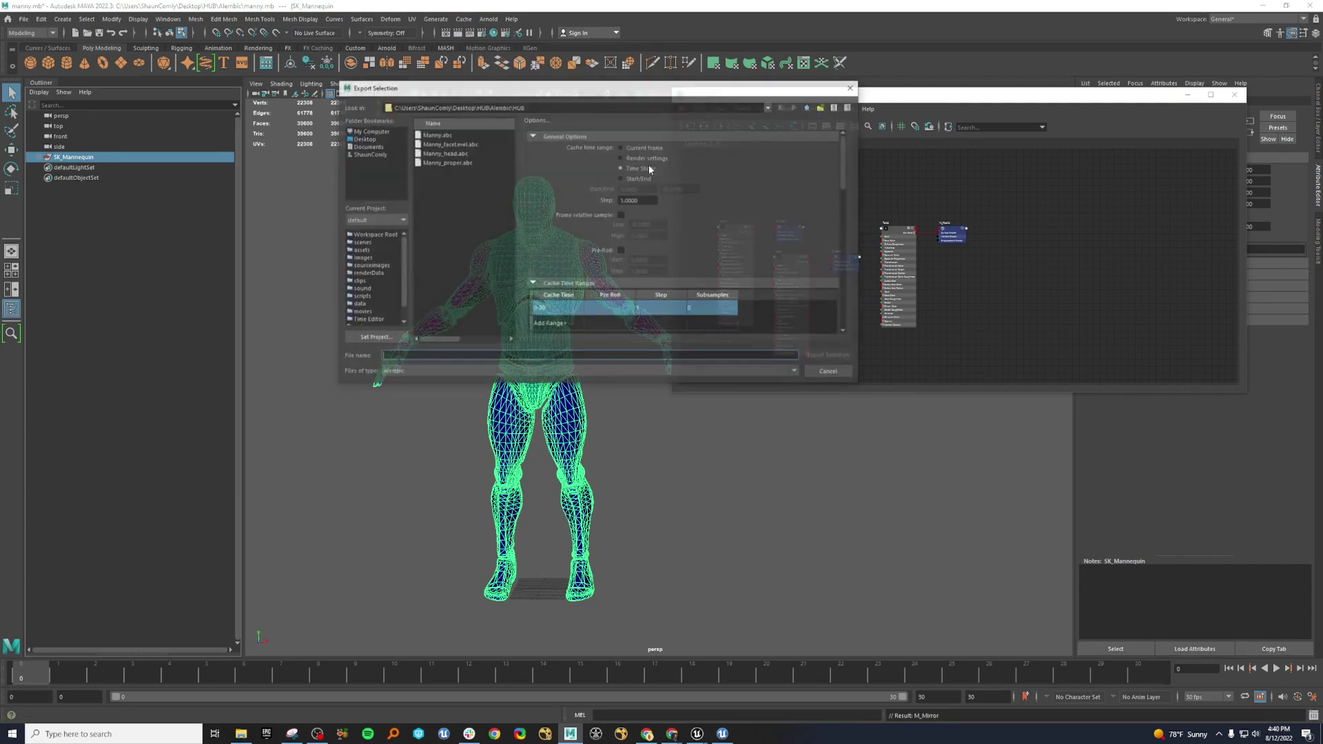
{"action": "left_click", "coordinate": [422, 358]}
{"action": "key", "text": "BackSpace"}
{"action": "key", "text": "BackSpace"}
{"action": "key", "text": "BackSpace"}
{"action": "key", "text": "BackSpace"}
{"action": "key", "text": "BackSpace"}
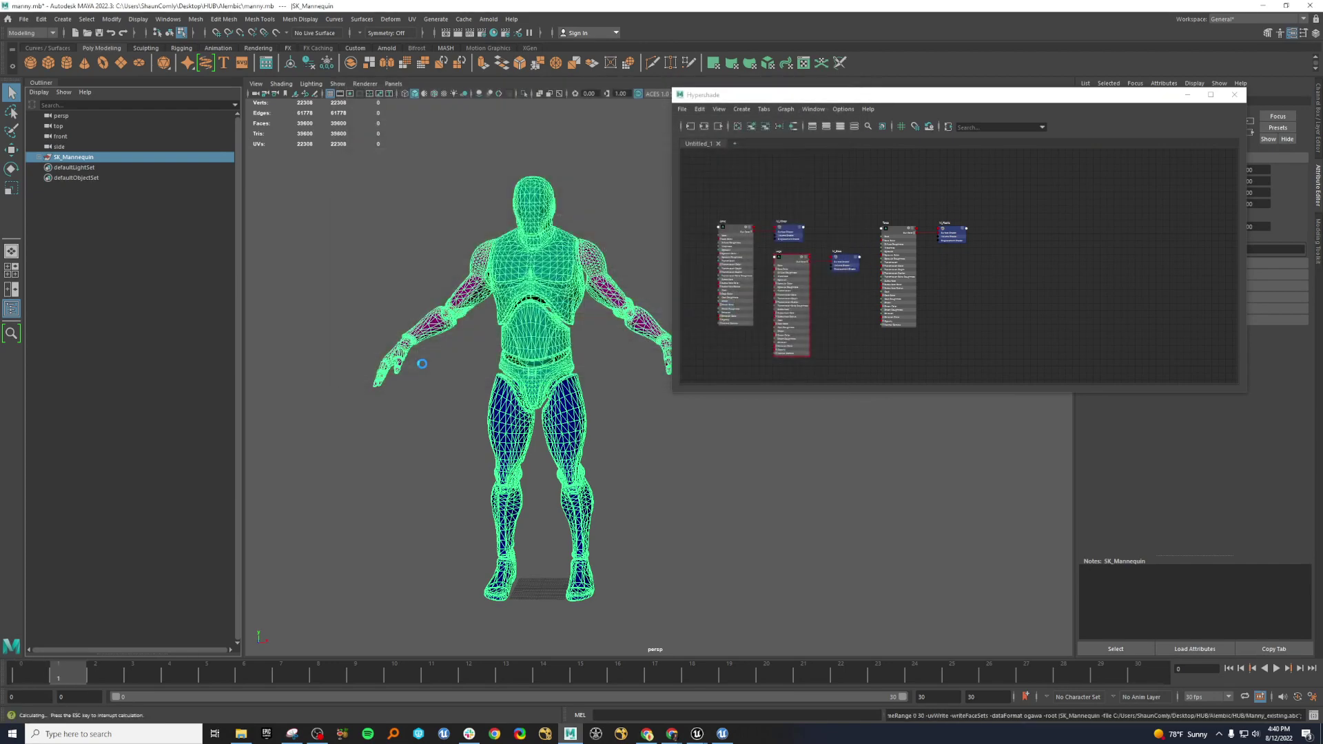
- Switch to Unreal's HUB/Alembic content folder and bring in Manny_existing.abc from the HUB folder in File Explorer
{"action": "mouse_move", "coordinate": [697, 732]}
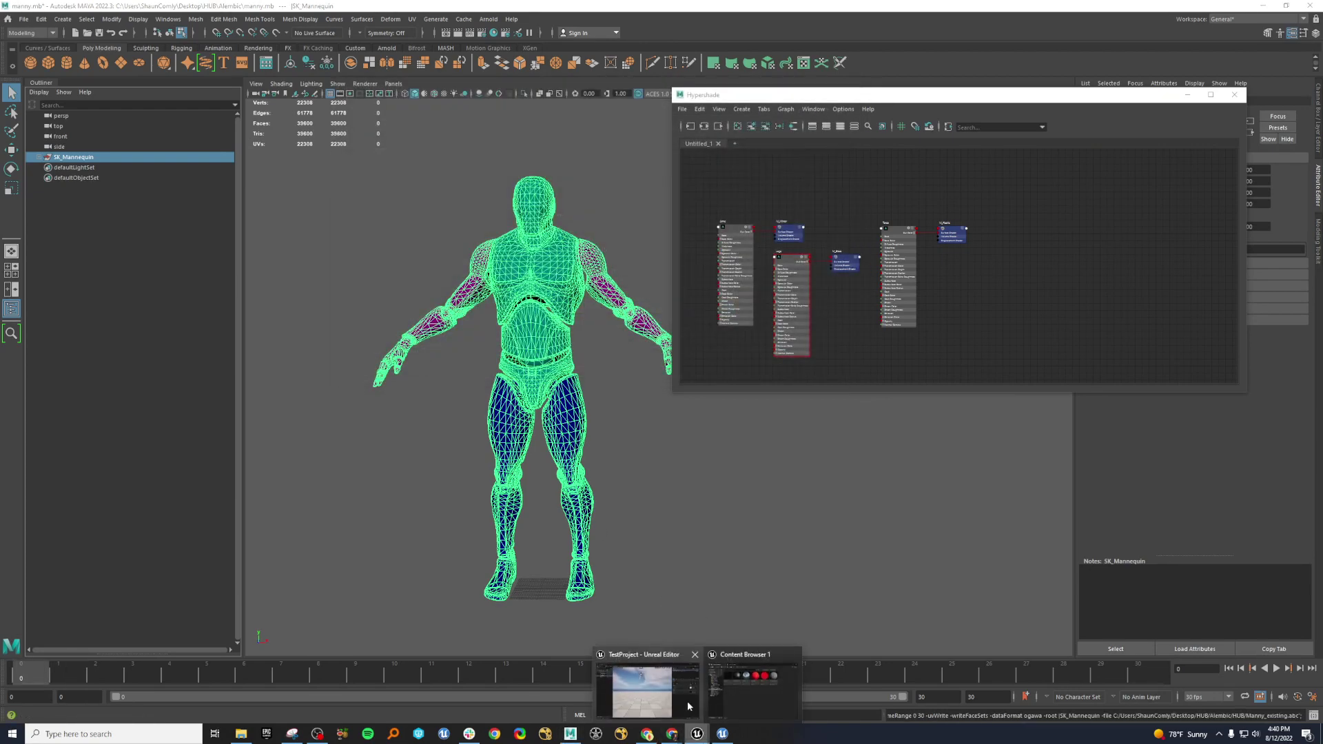
{"action": "left_click", "coordinate": [751, 689]}
{"action": "left_click_drag", "start_coordinate": [461, 499], "coordinate": [458, 255]}
{"action": "left_click", "coordinate": [340, 257]}
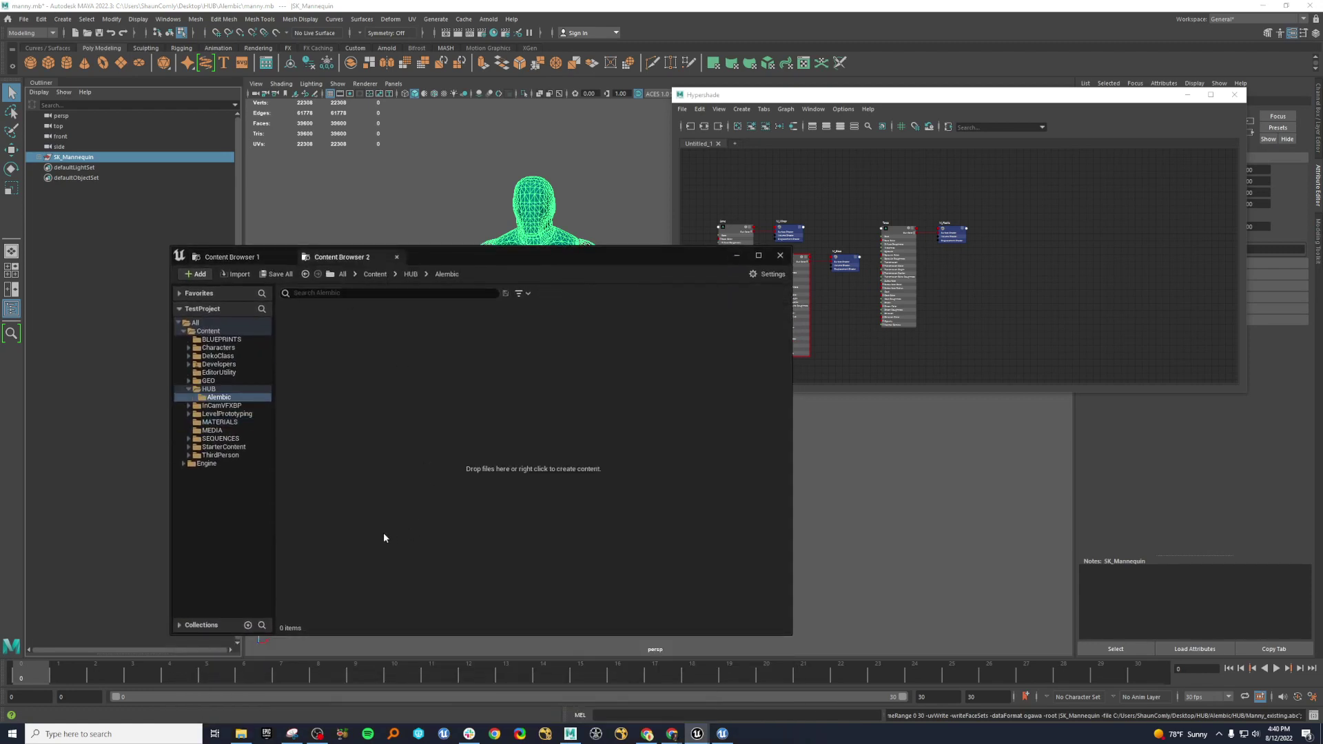
{"action": "left_click", "coordinate": [241, 733]}
{"action": "left_click_drag", "start_coordinate": [1322, 283], "coordinate": [963, 251]}
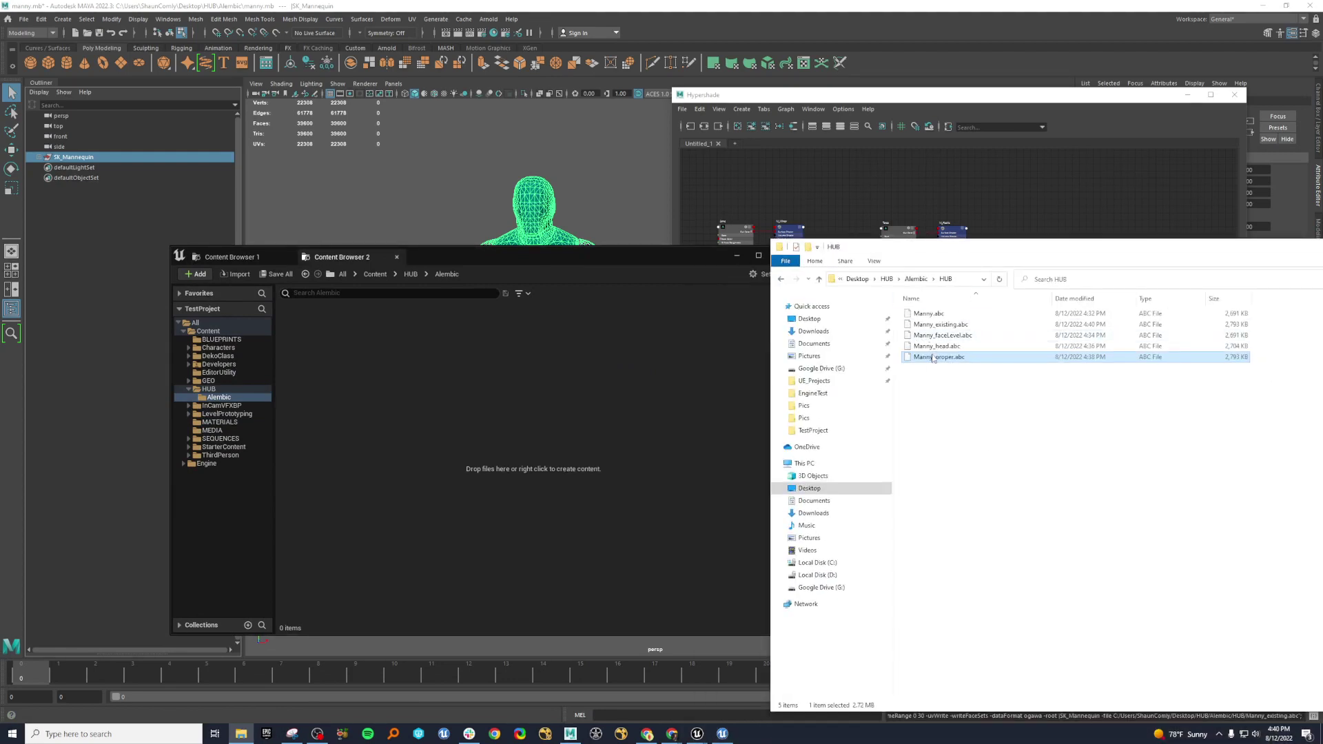
{"action": "left_click_drag", "start_coordinate": [934, 326], "coordinate": [475, 386]}
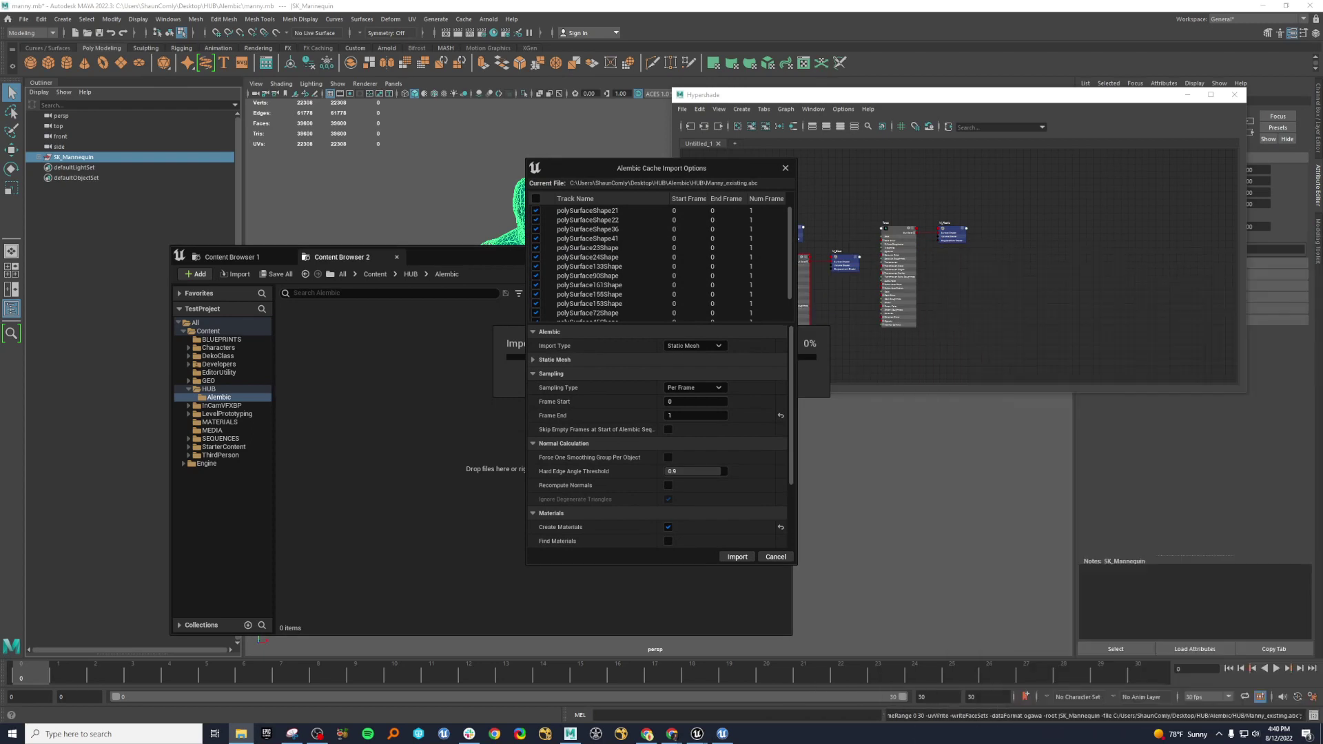
- Import the Alembic as a static mesh with Find Materials enabled and Create Materials disabled
{"action": "scroll", "coordinate": [672, 485], "scroll_direction": "down", "scroll_amount": 2}
{"action": "left_click", "coordinate": [669, 491]}
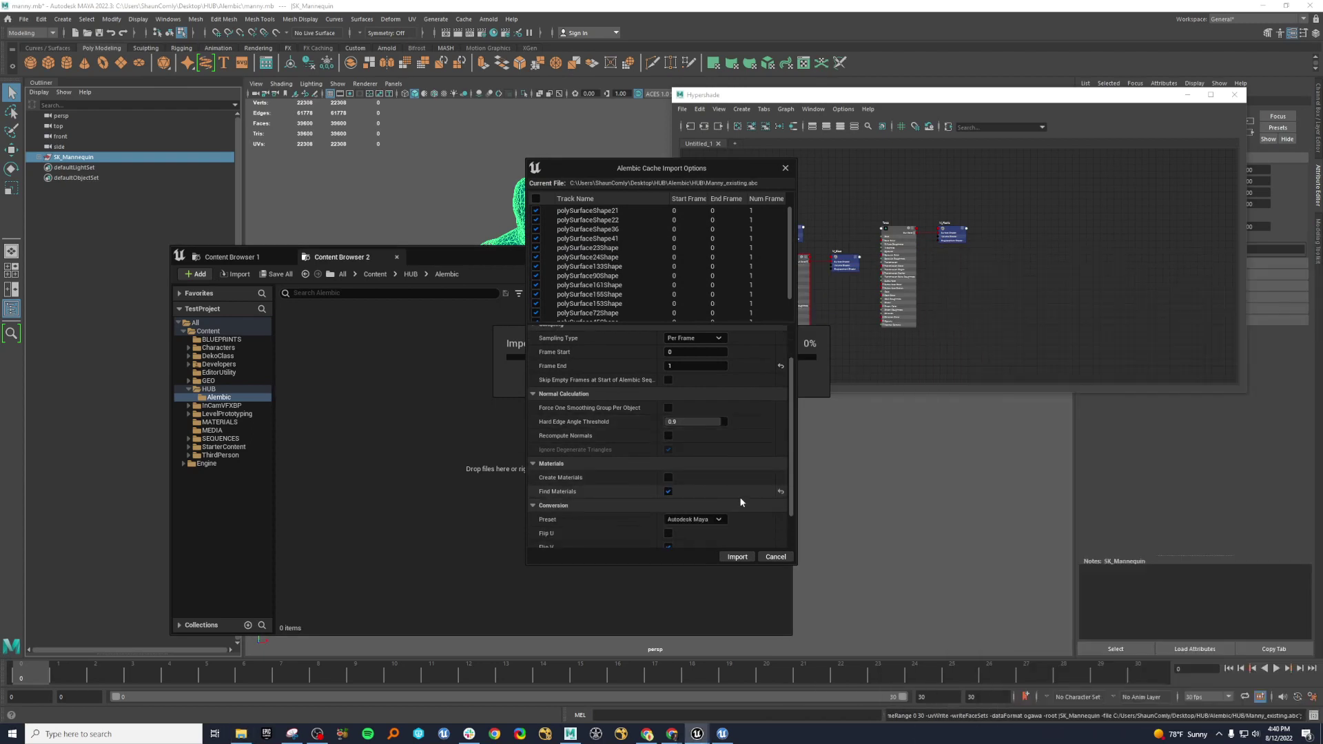
{"action": "left_click", "coordinate": [668, 478]}
{"action": "left_click", "coordinate": [668, 477]}
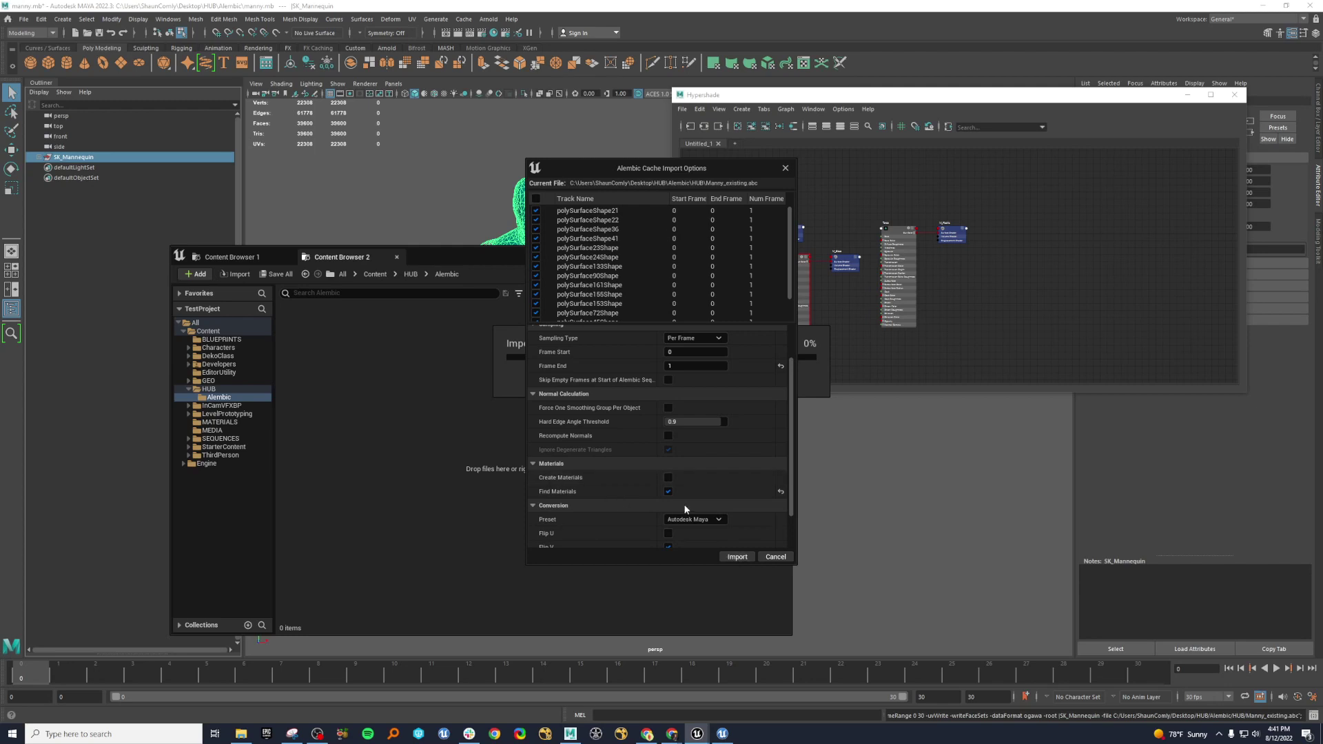
{"action": "left_click", "coordinate": [728, 557]}
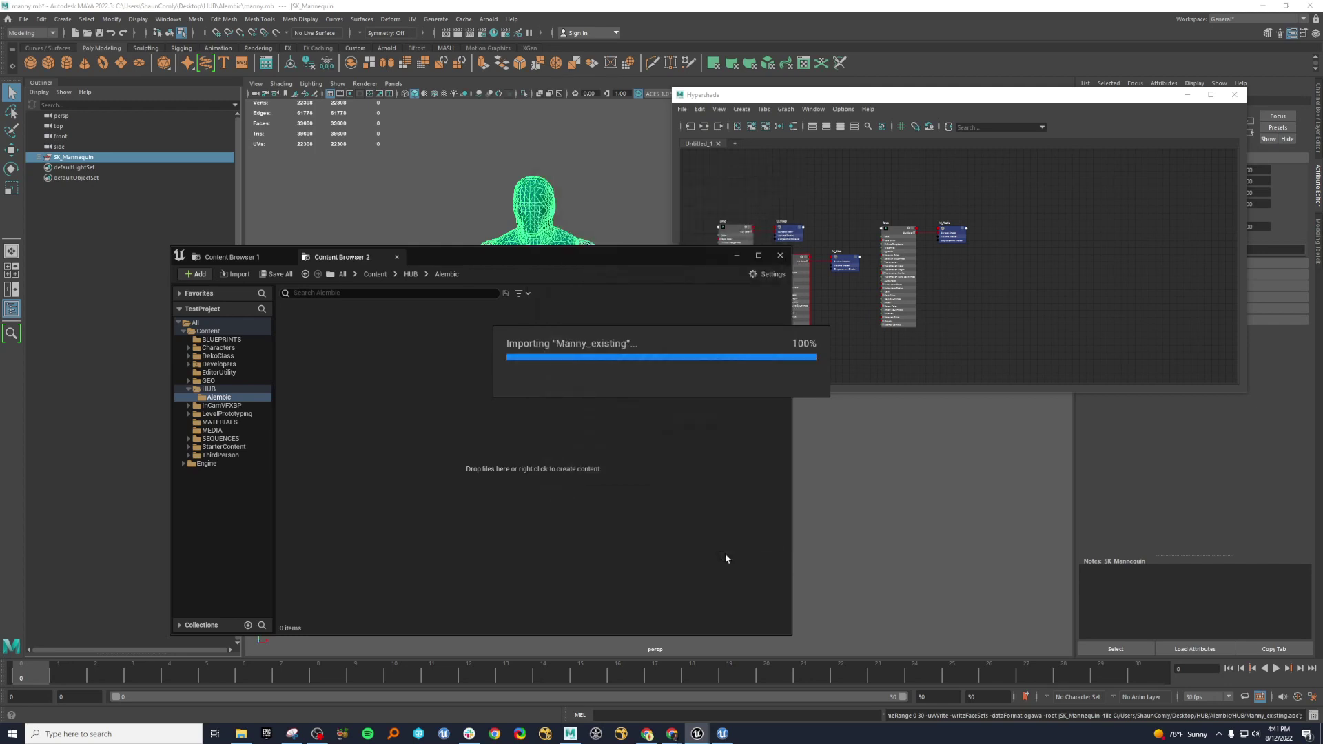
- Open the imported Manny_existing static mesh, examine its material slots, and place its editor beside the content browser
{"action": "left_click", "coordinate": [317, 346]}
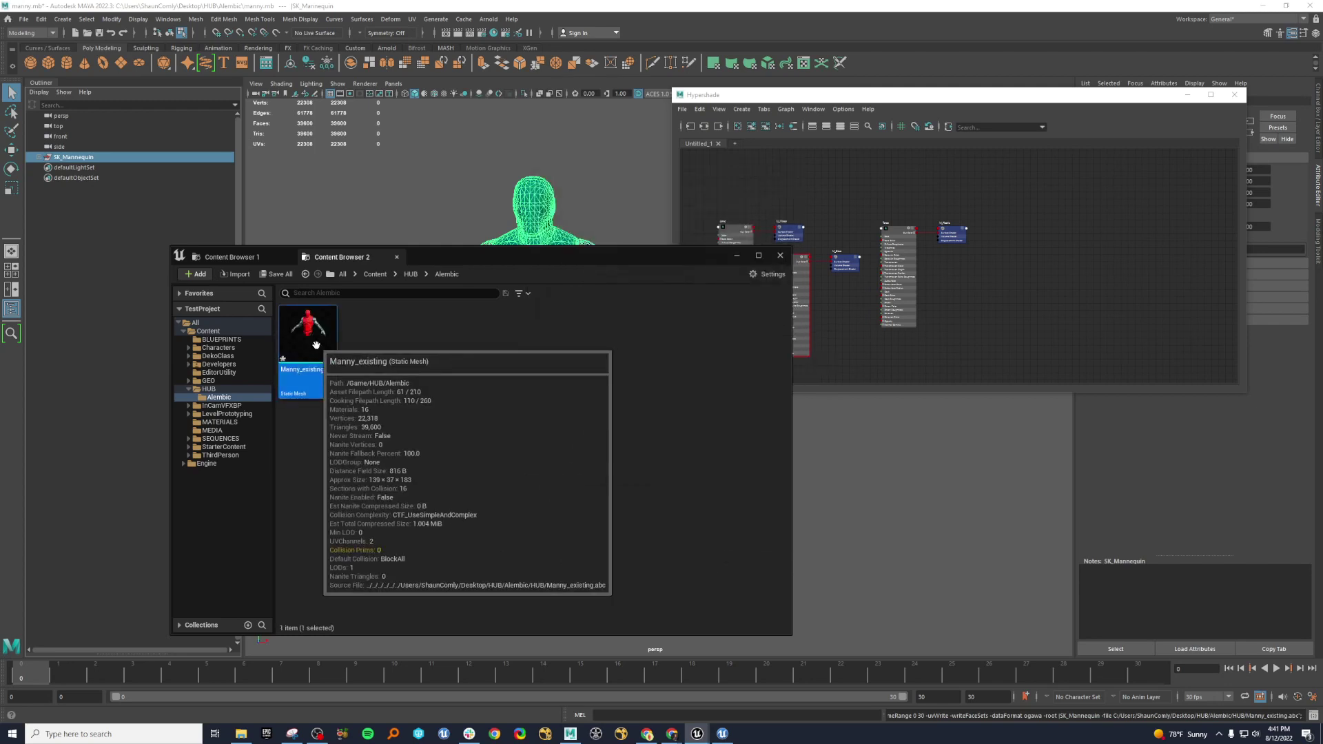
{"action": "double_click", "coordinate": [317, 345]}
{"action": "scroll", "coordinate": [736, 365], "scroll_direction": "down", "scroll_amount": 1}
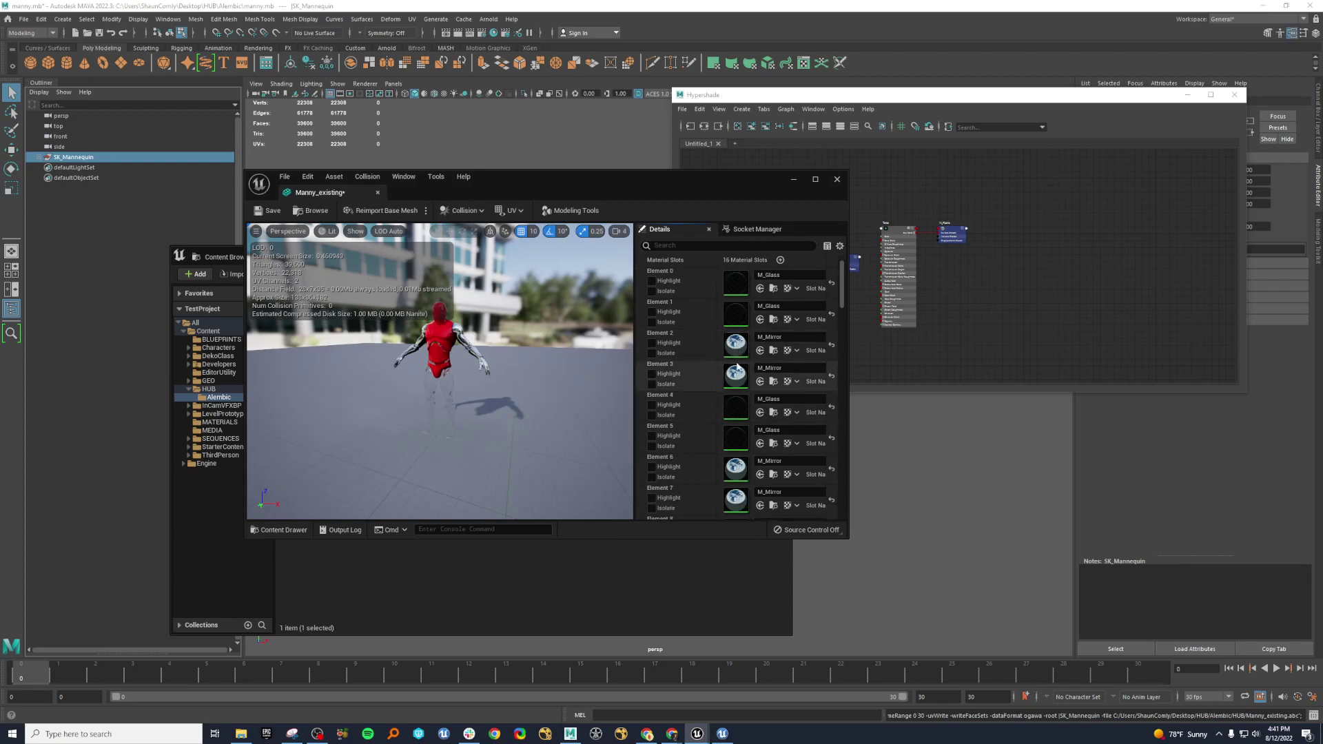
{"action": "scroll", "coordinate": [736, 407], "scroll_direction": "down", "scroll_amount": 1}
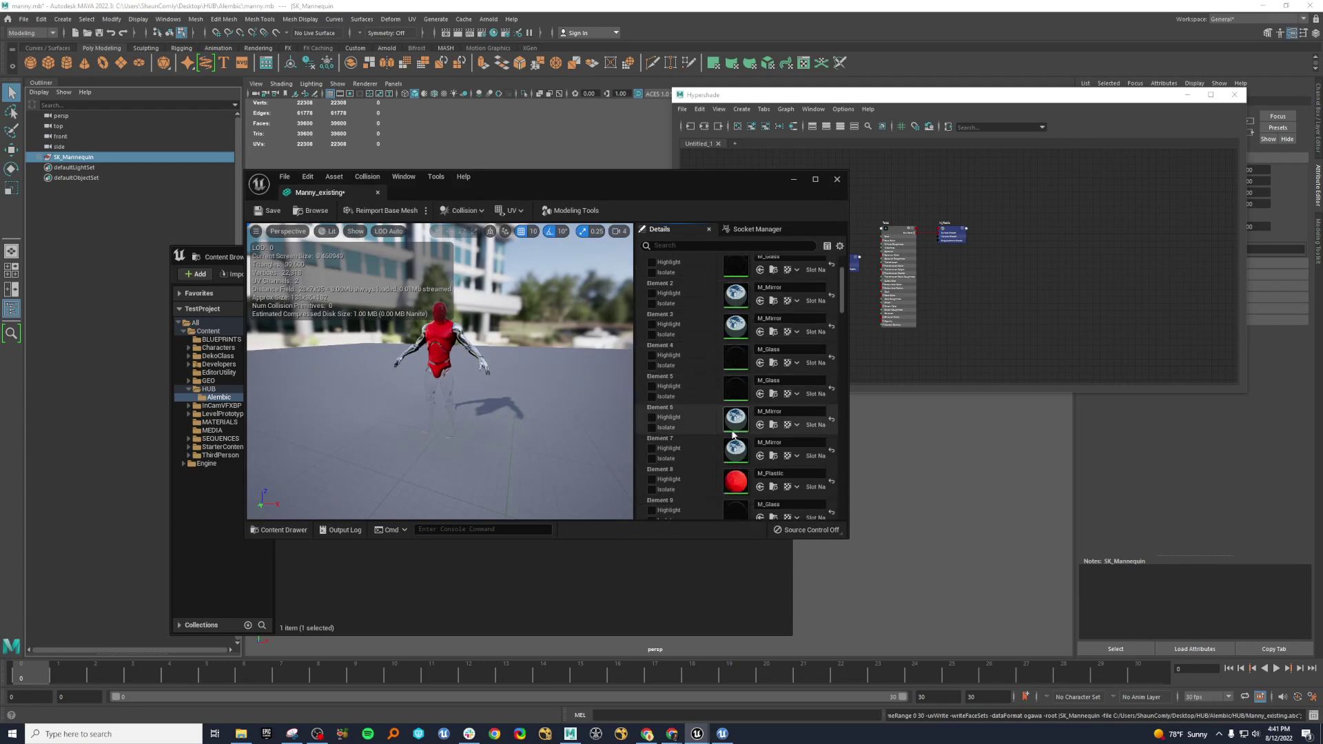
{"action": "scroll", "coordinate": [735, 486], "scroll_direction": "up", "scroll_amount": 3}
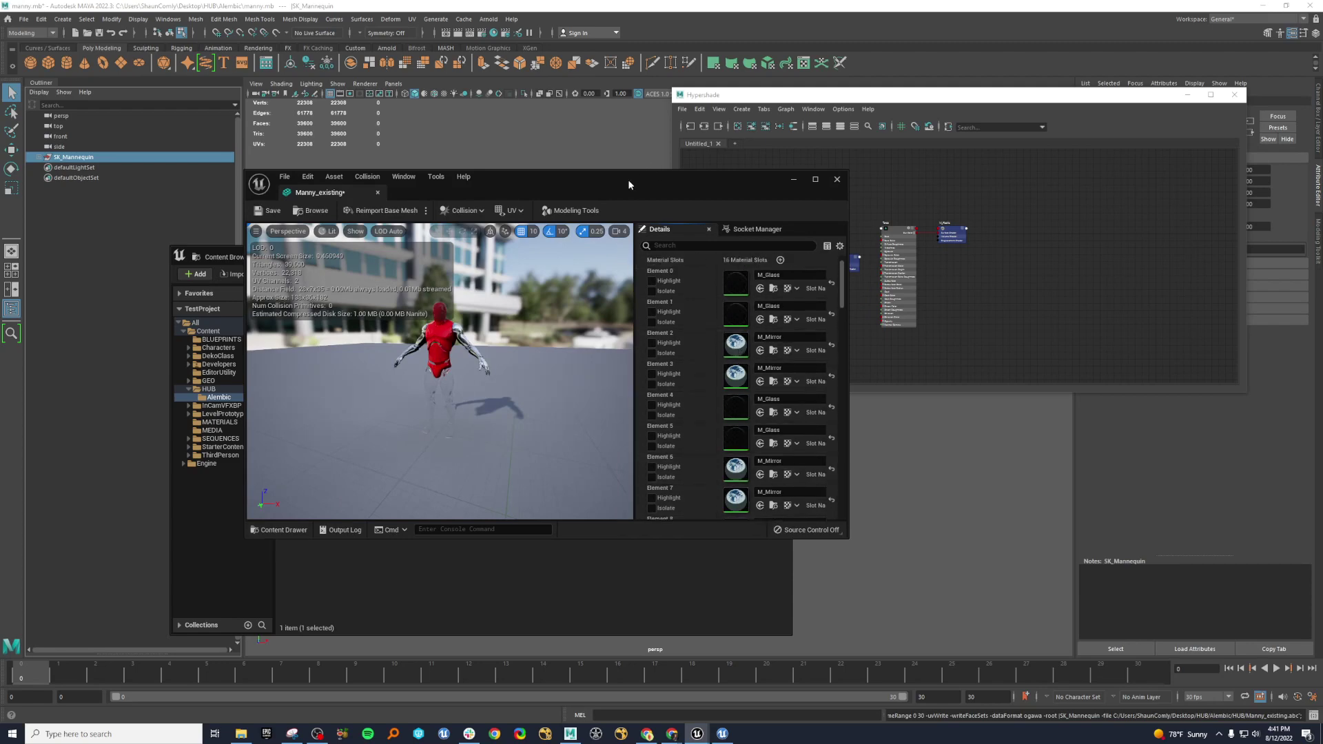
{"action": "left_click_drag", "start_coordinate": [627, 180], "coordinate": [940, 221]}
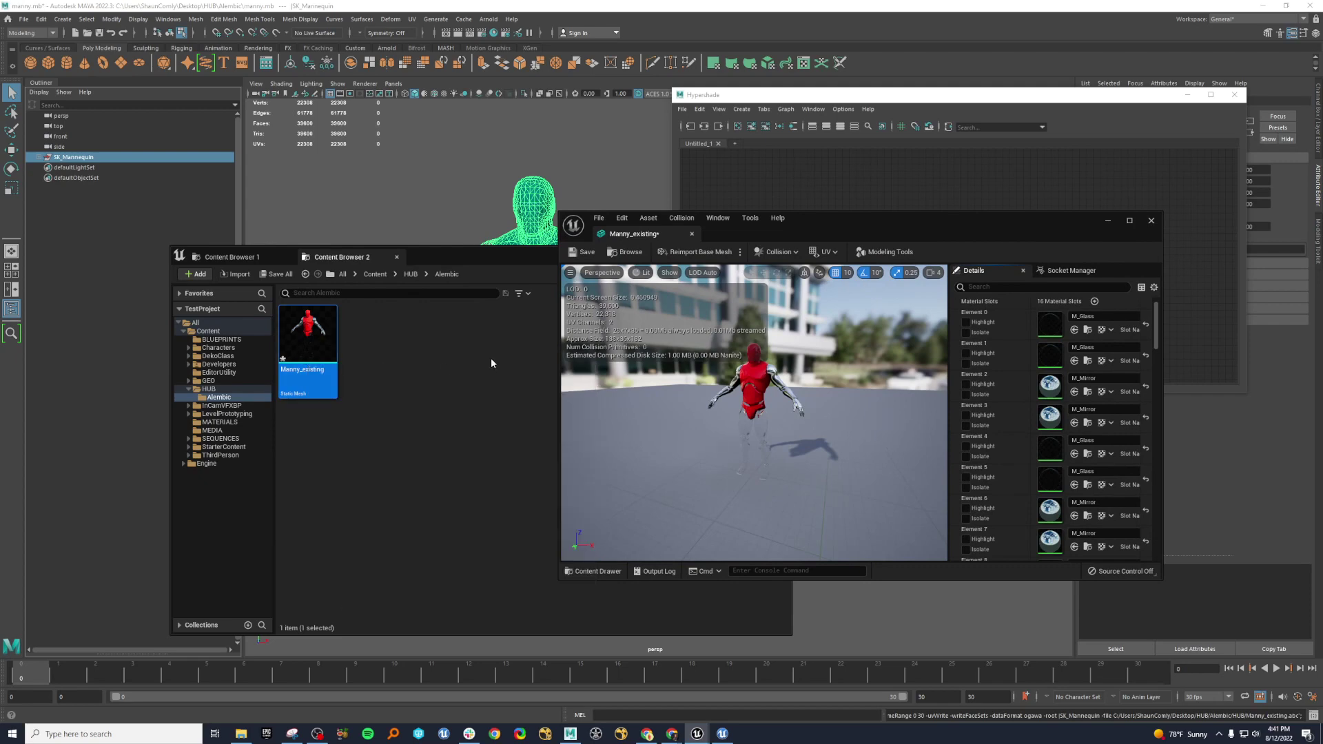
- Compare the project's MATERIALS folder with the Alembic folder and the materials assigned to Manny_existing
{"action": "left_click", "coordinate": [251, 257]}
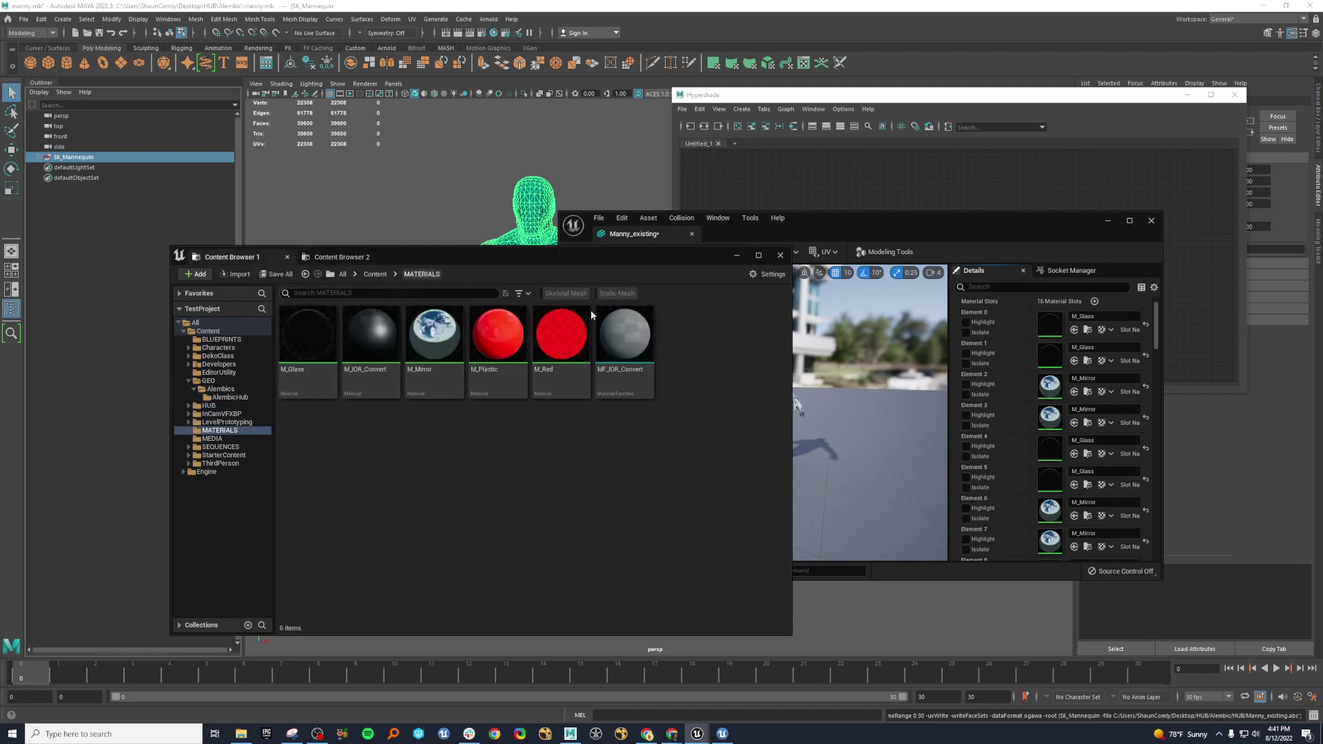
{"action": "mouse_move", "coordinate": [425, 370]}
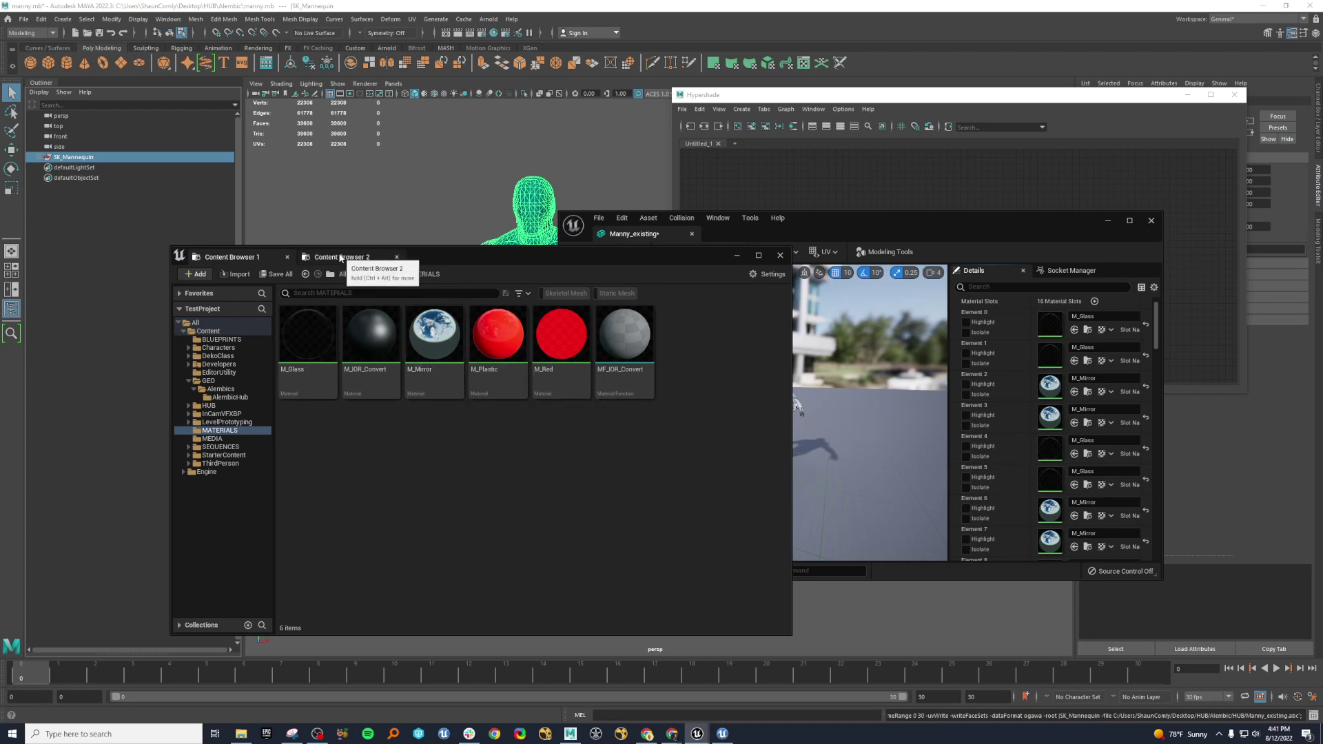
{"action": "left_click", "coordinate": [344, 257]}
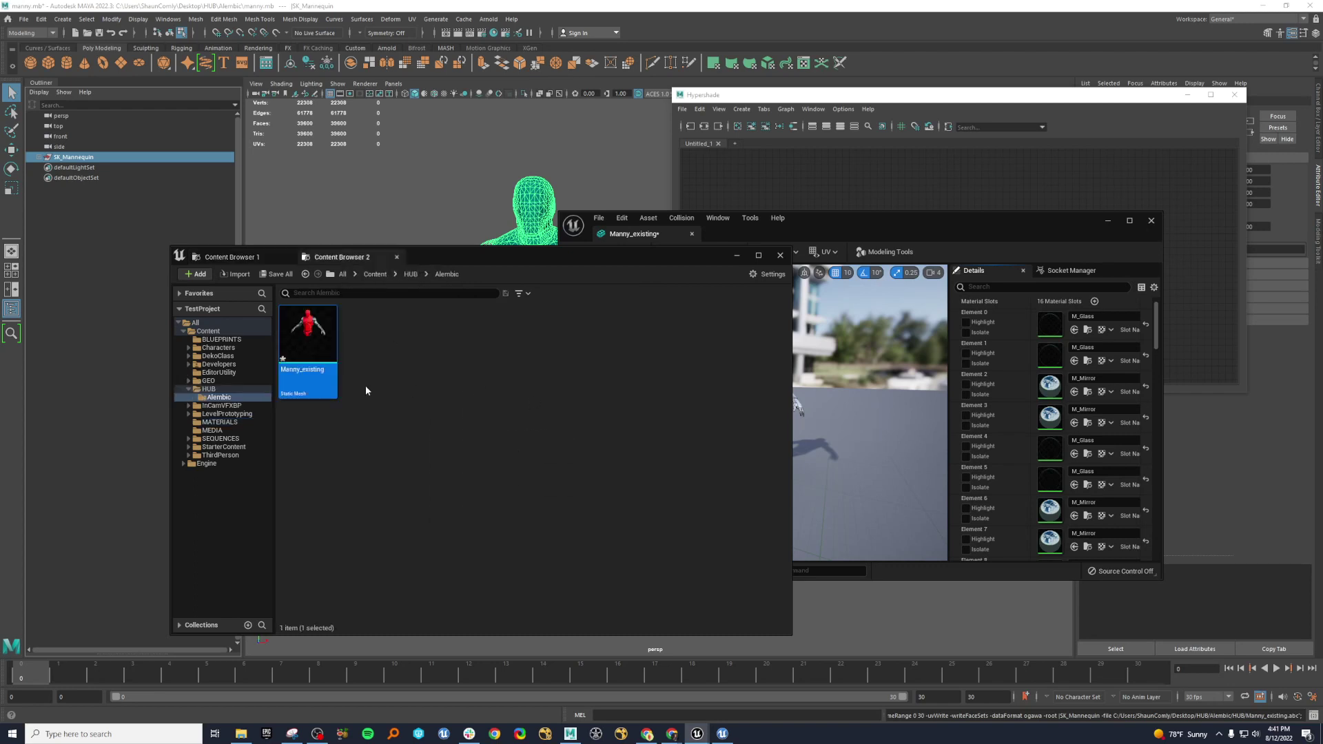
{"action": "left_click", "coordinate": [1007, 240]}
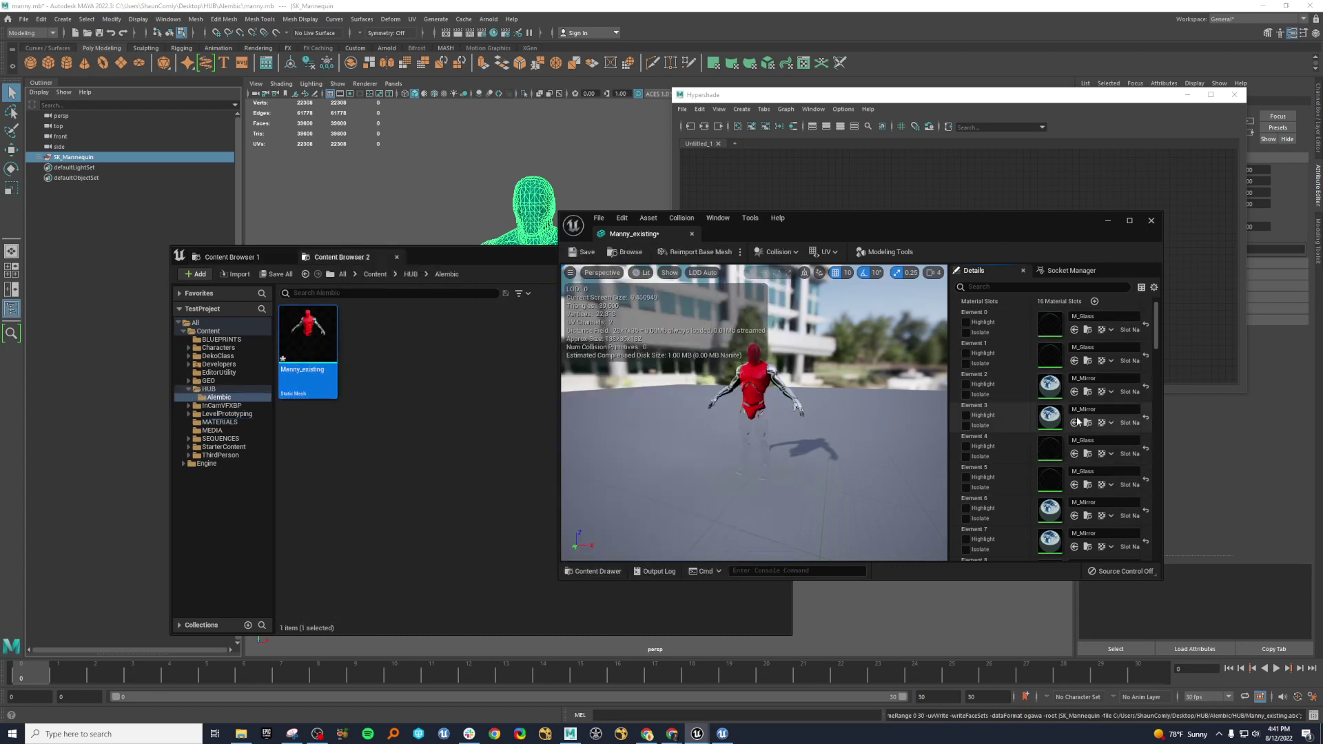